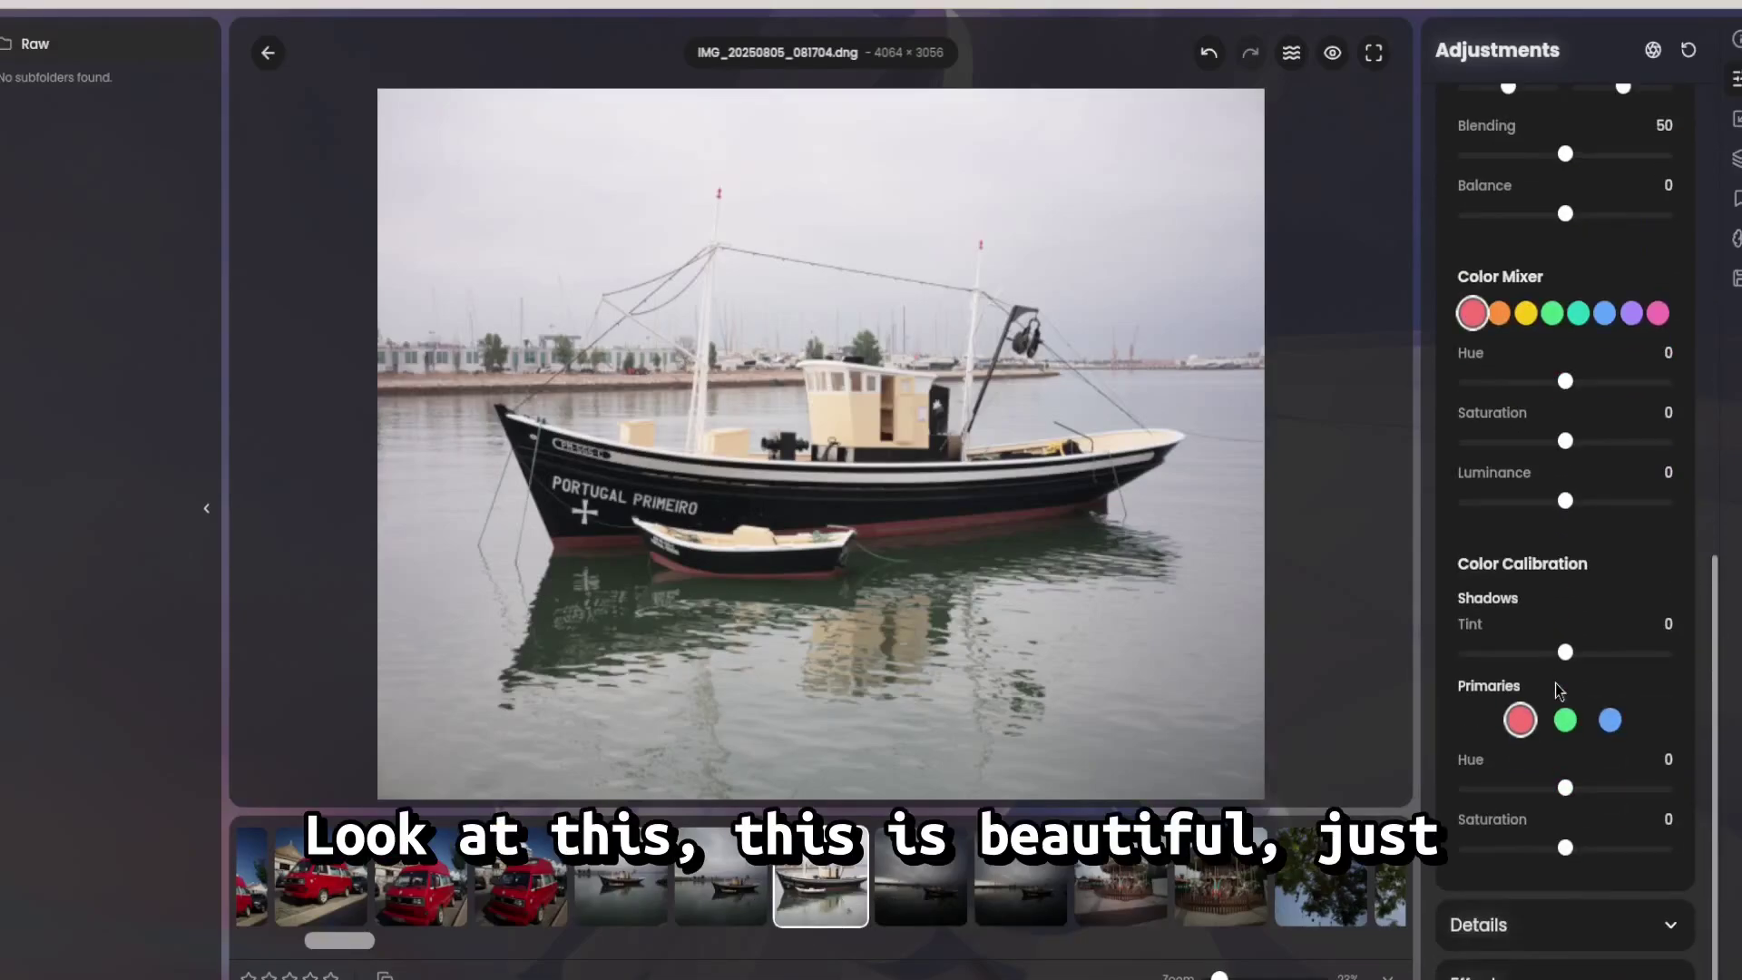
Step: Scroll the Adjustments panel to the top and go back to the RapidRAW welcome screen
scroll(1555, 682, "up", 10)
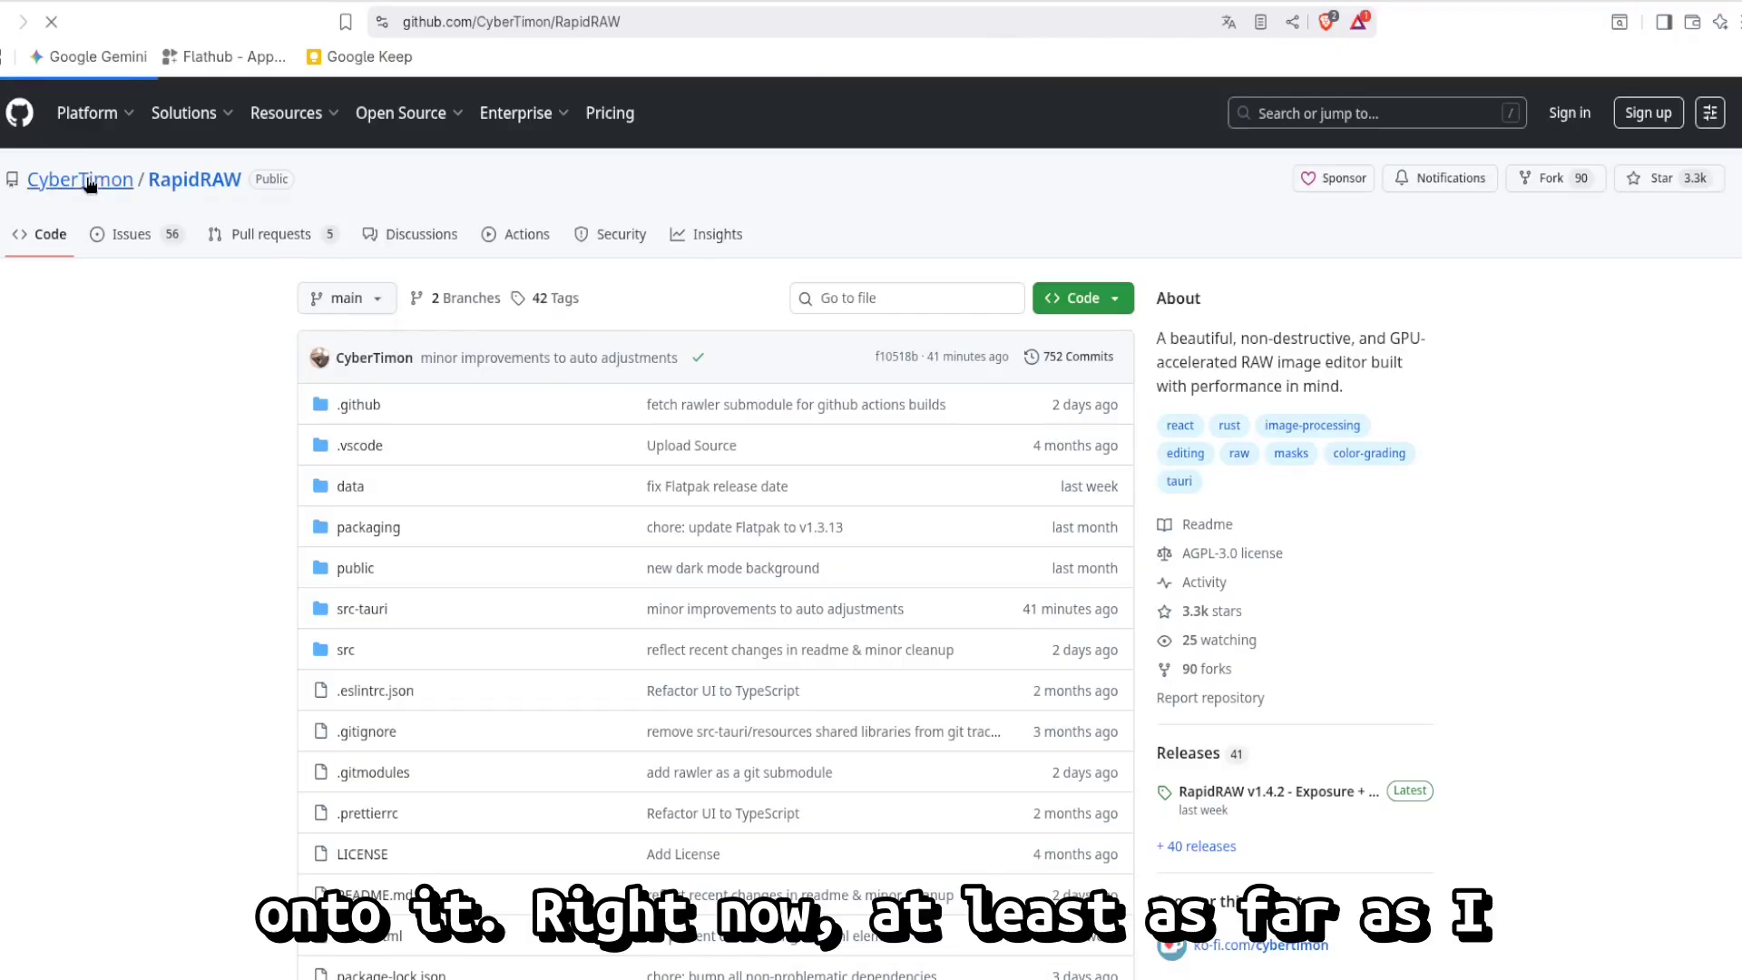
Step: Open the developer's GitHub profile and scroll through it
left_click(86, 181)
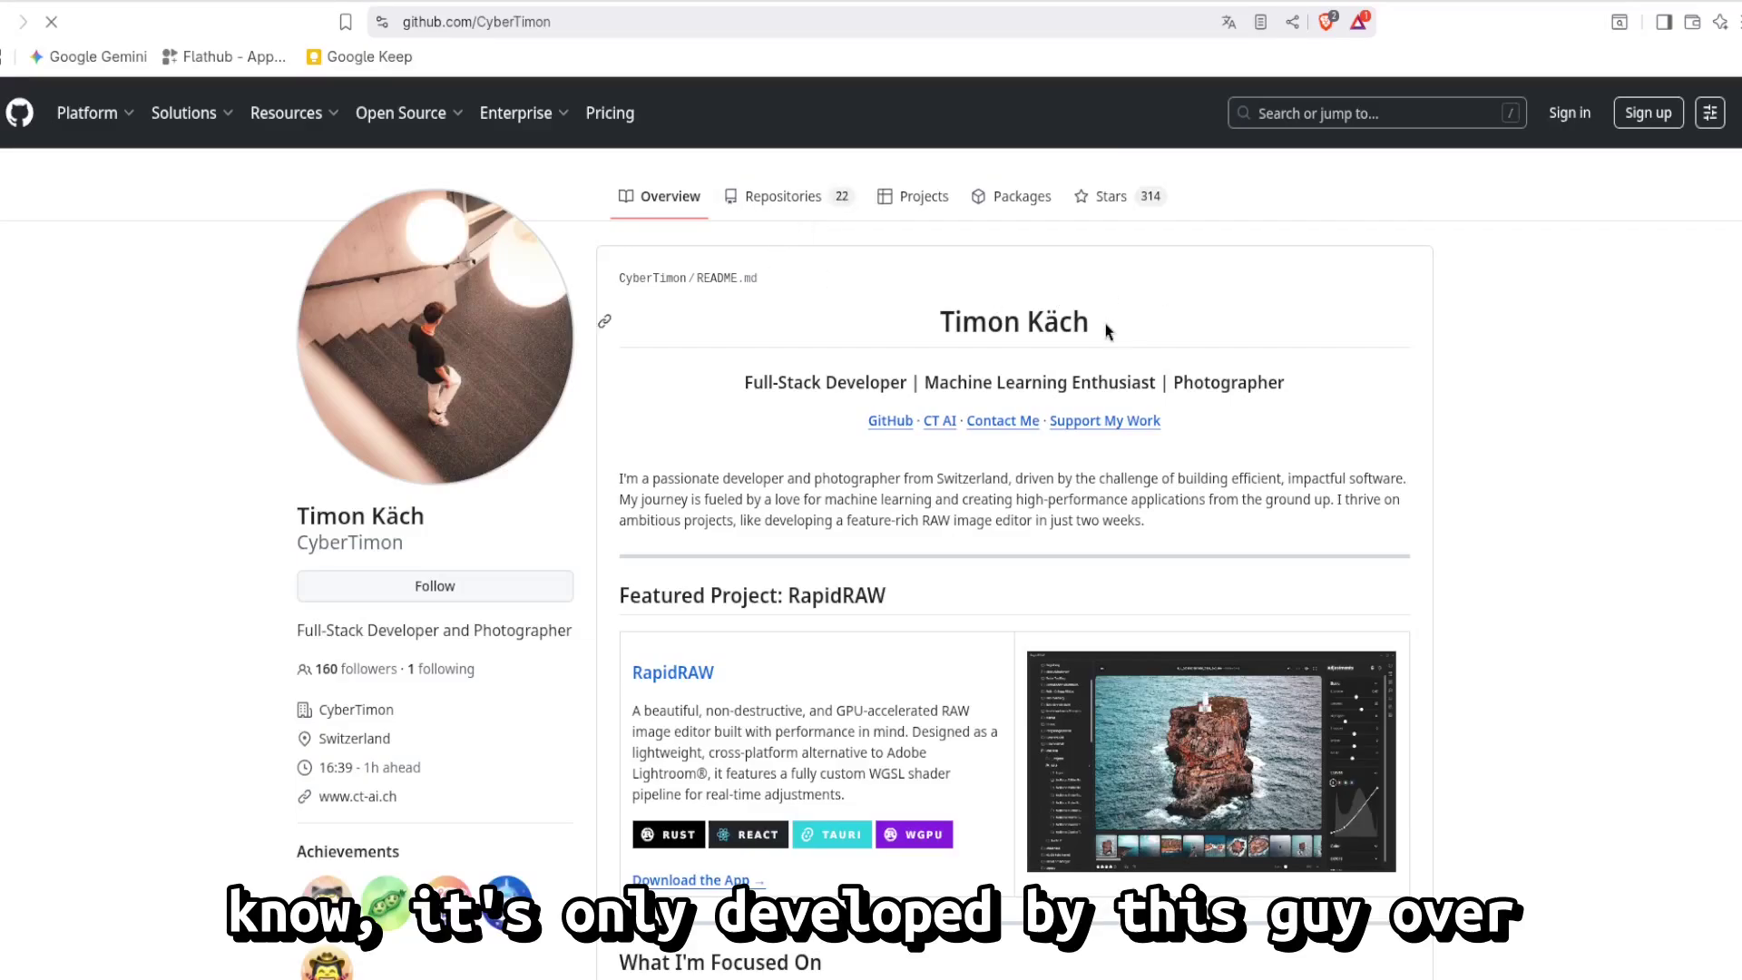
scroll(1722, 370, "down", 4)
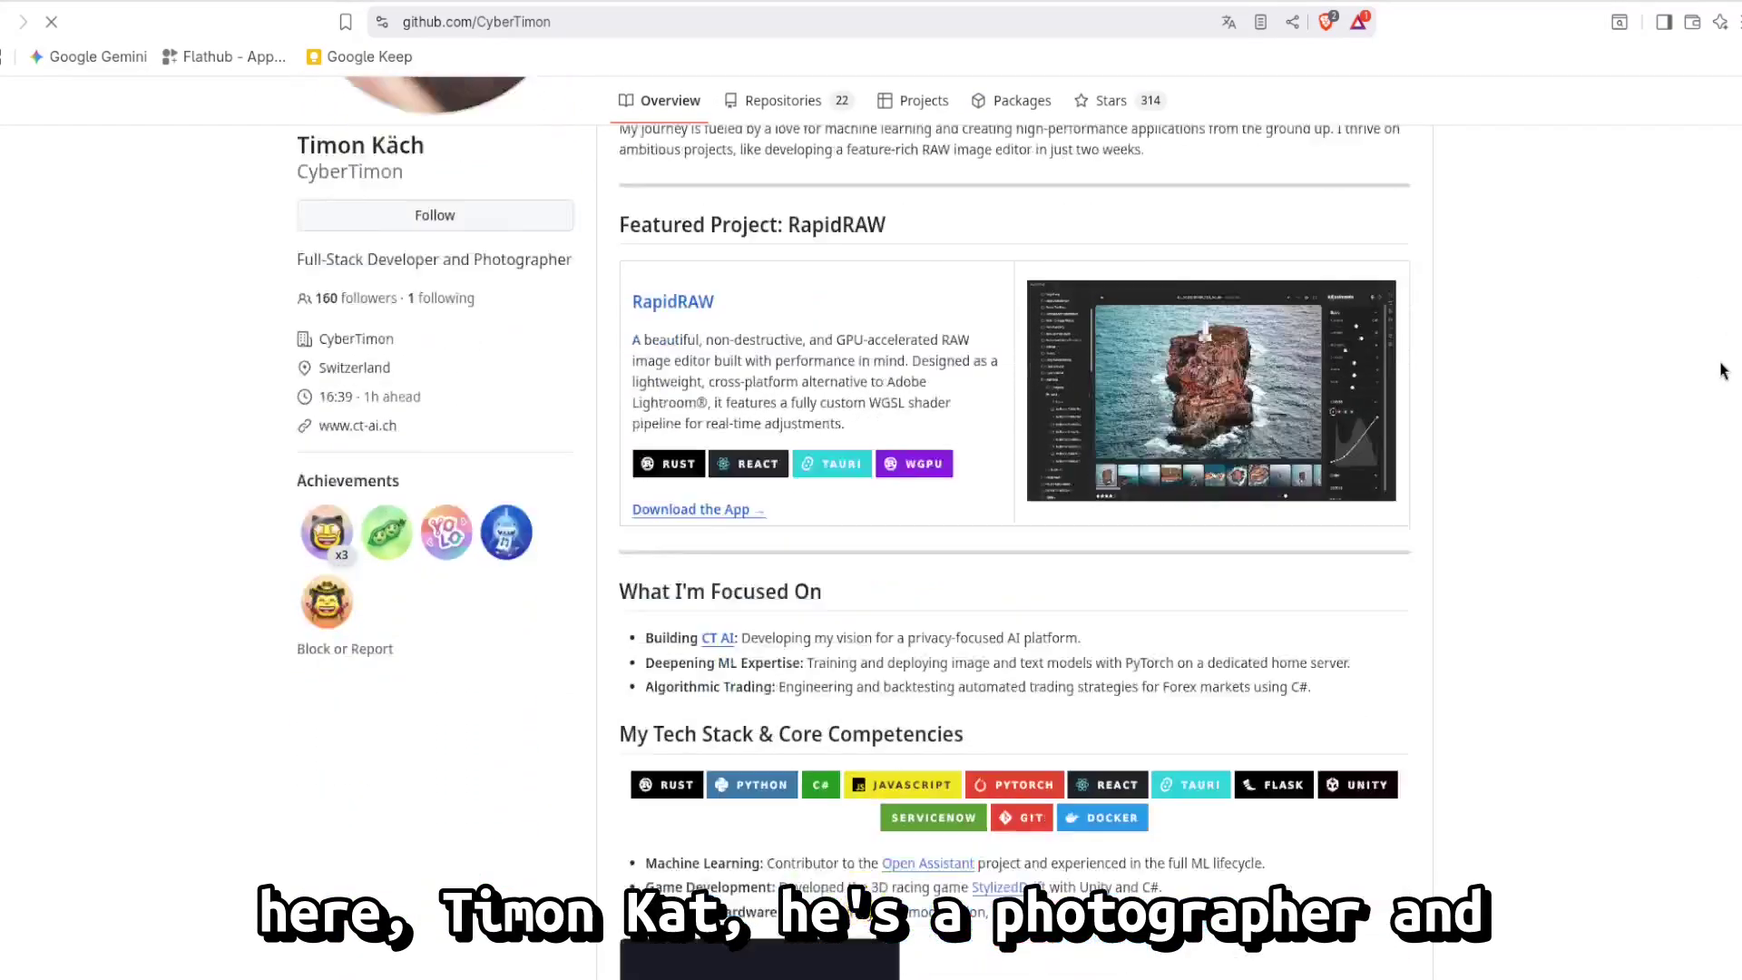
scroll(1621, 346, "down", 14)
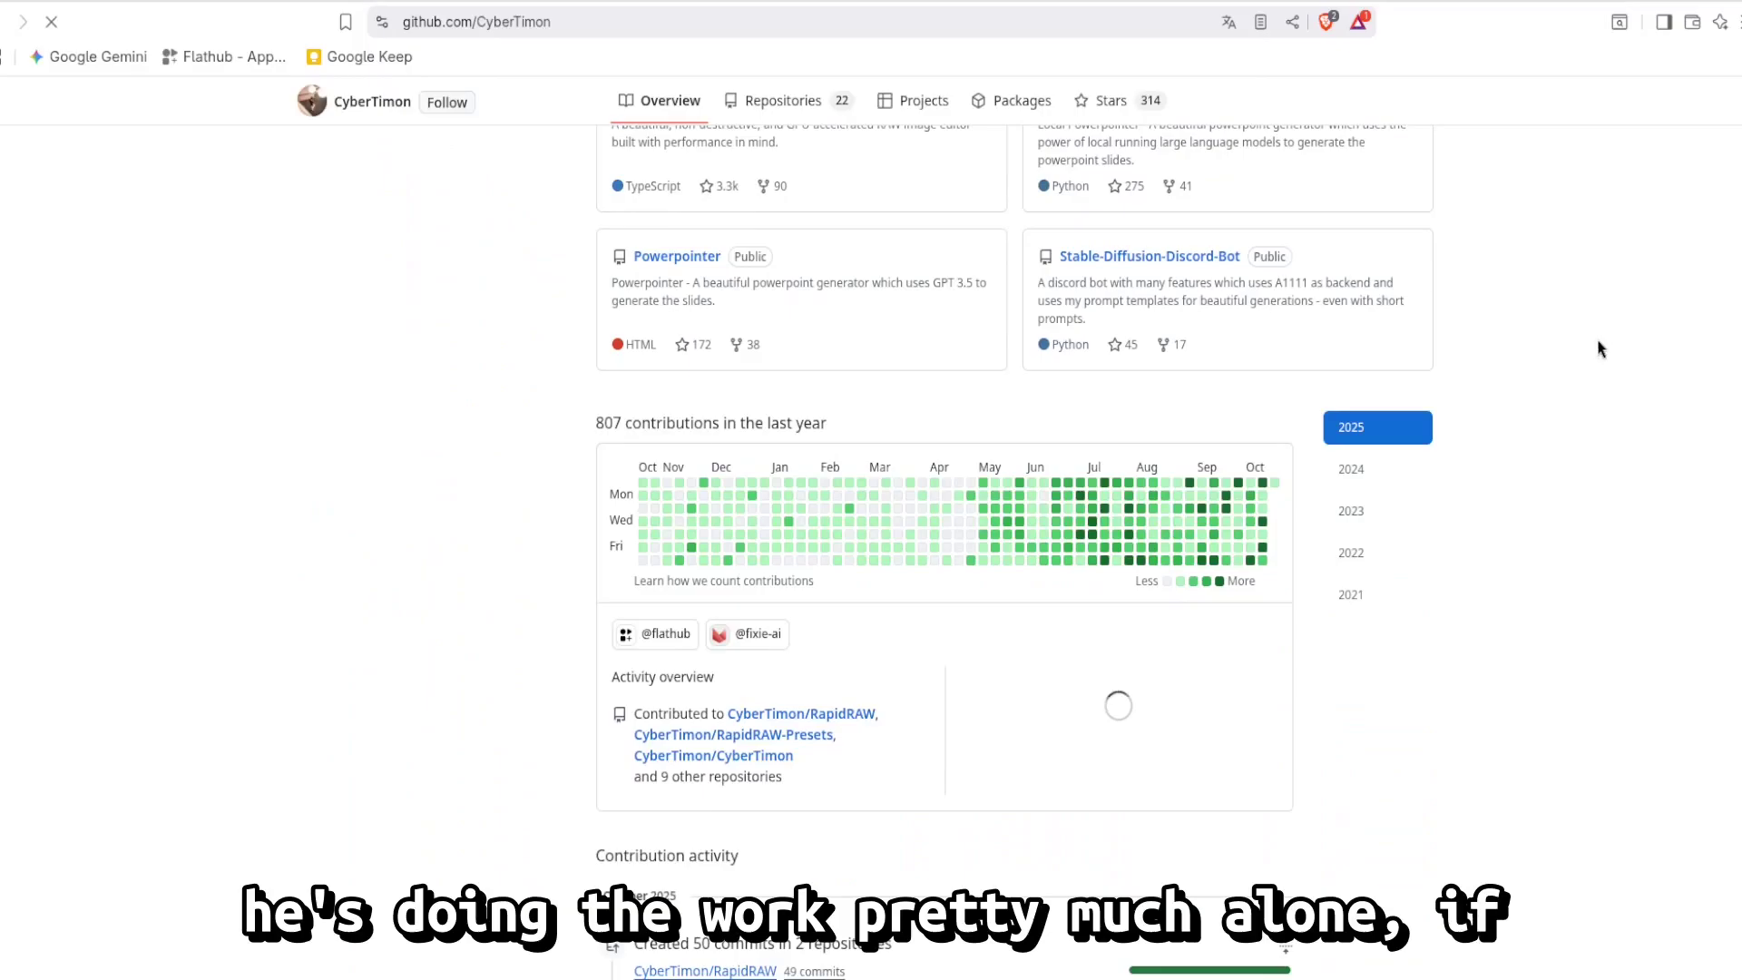
scroll(1596, 347, "down", 7)
scroll(1592, 350, "up", 13)
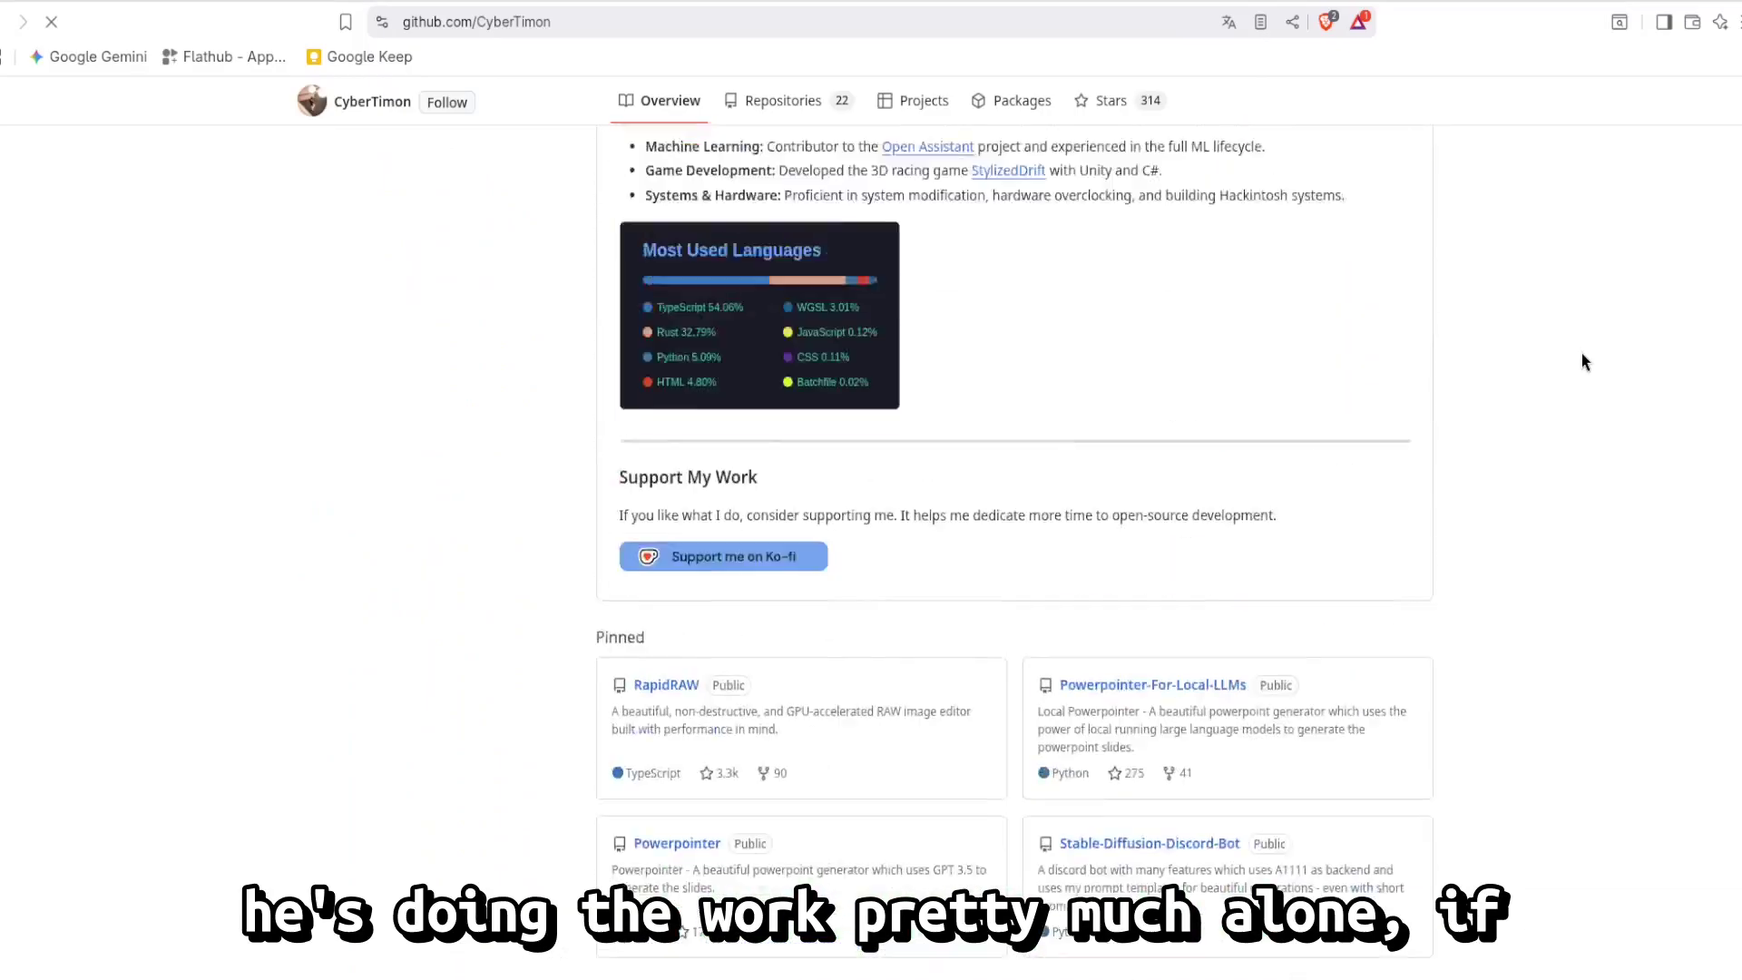
scroll(1581, 361, "up", 10)
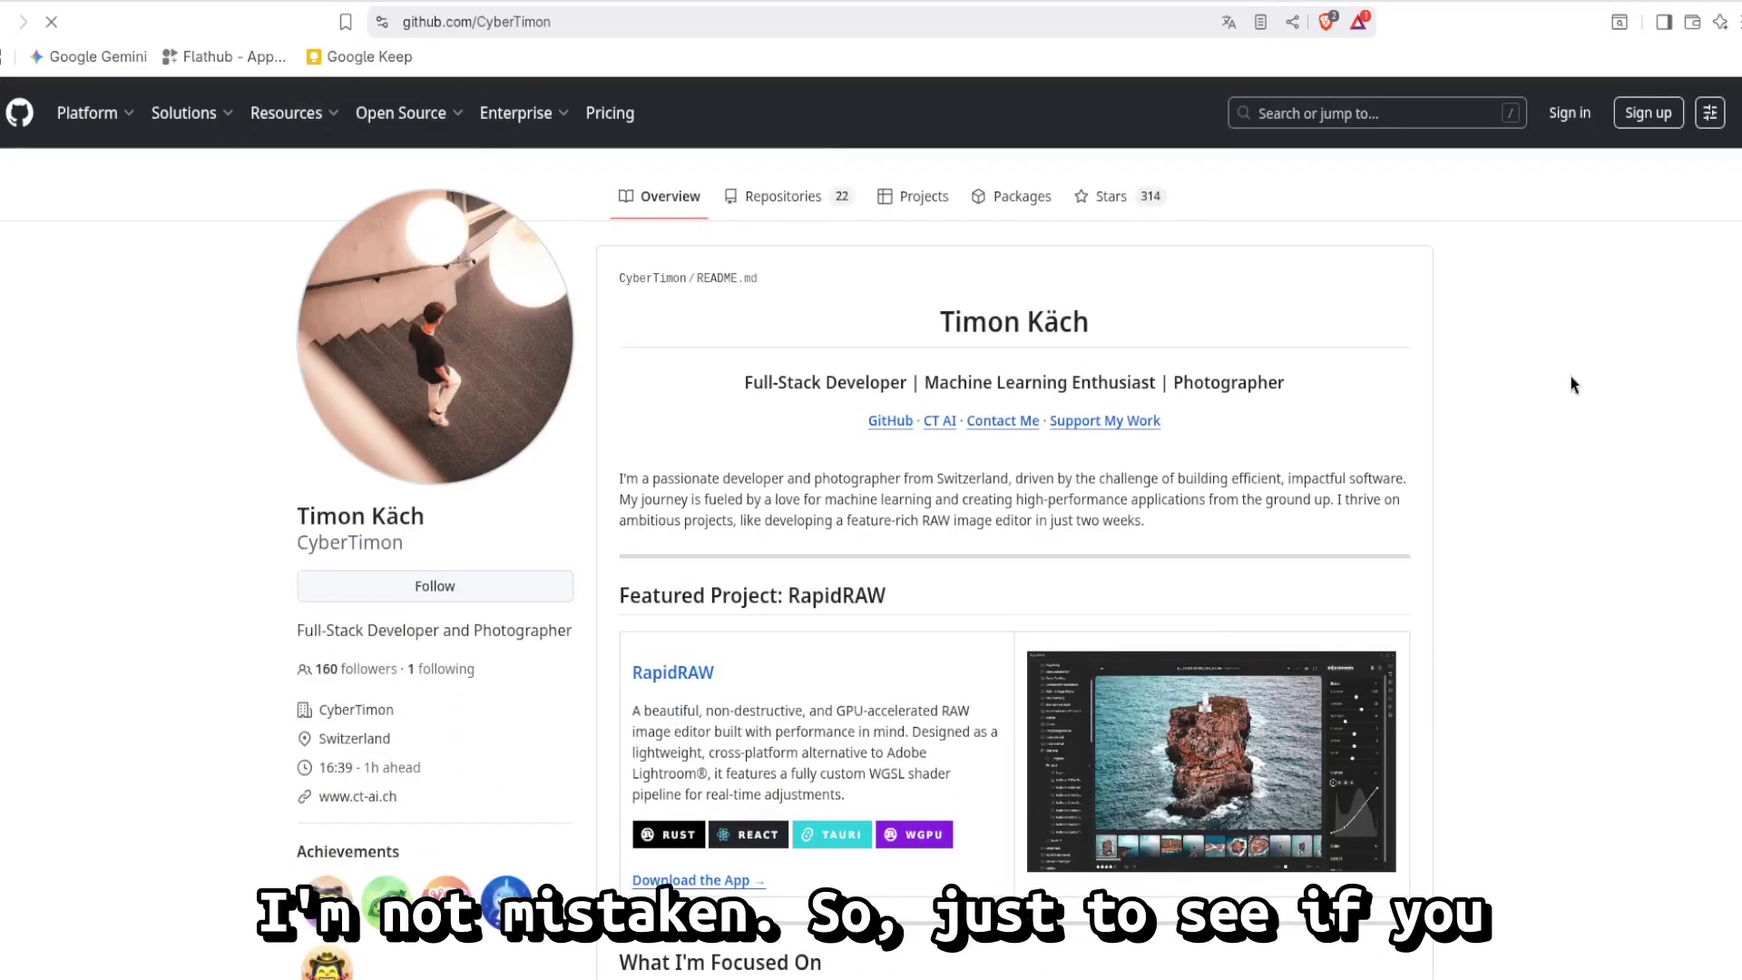
scroll(1573, 384, "down", 1)
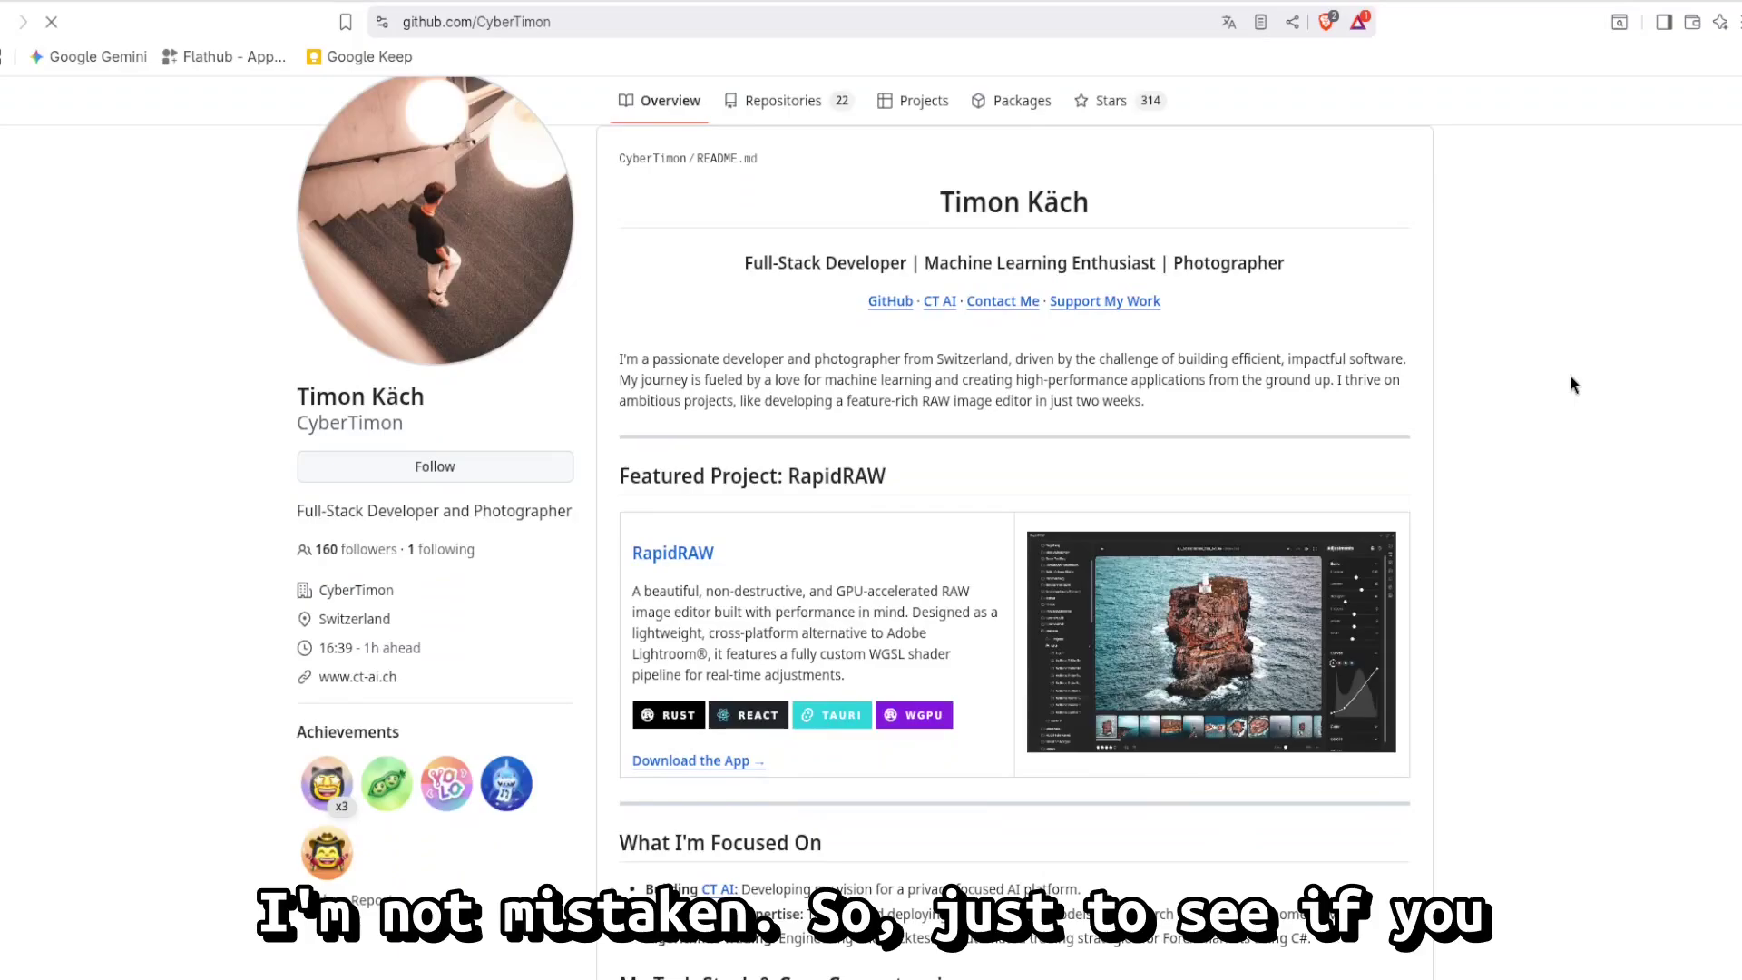
scroll(1415, 367, "up", 1)
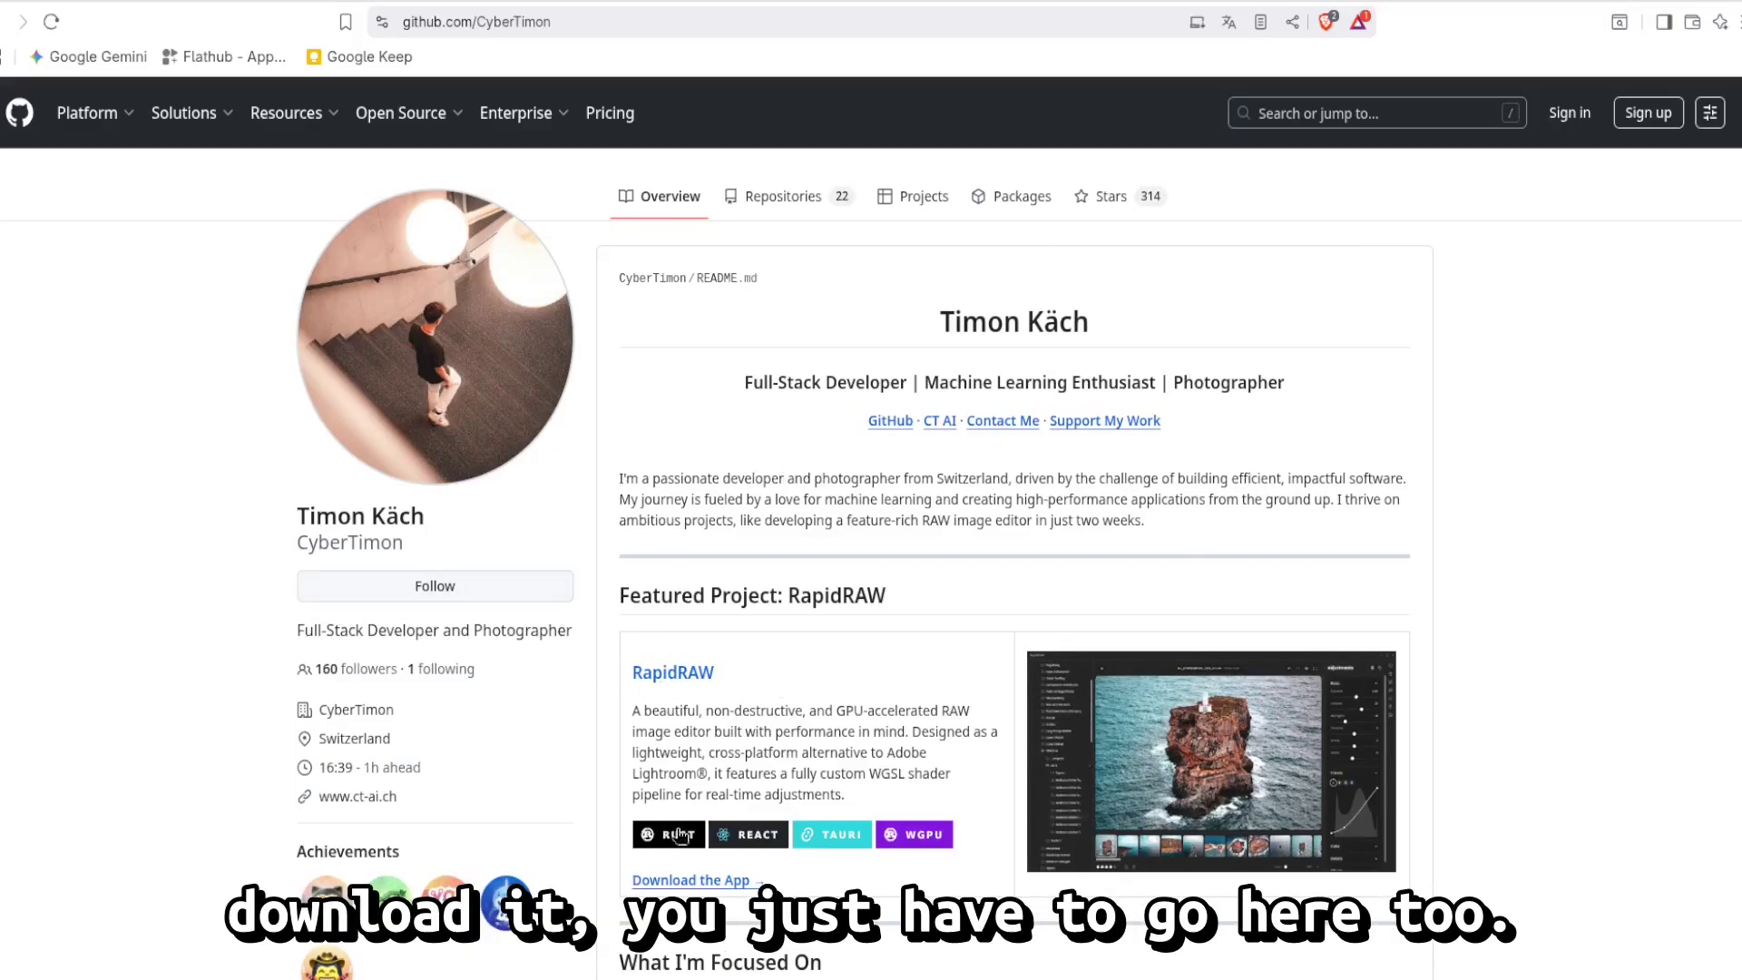
Step: Go to the RapidRAW releases page and scroll down to the What to Download table
left_click(682, 882)
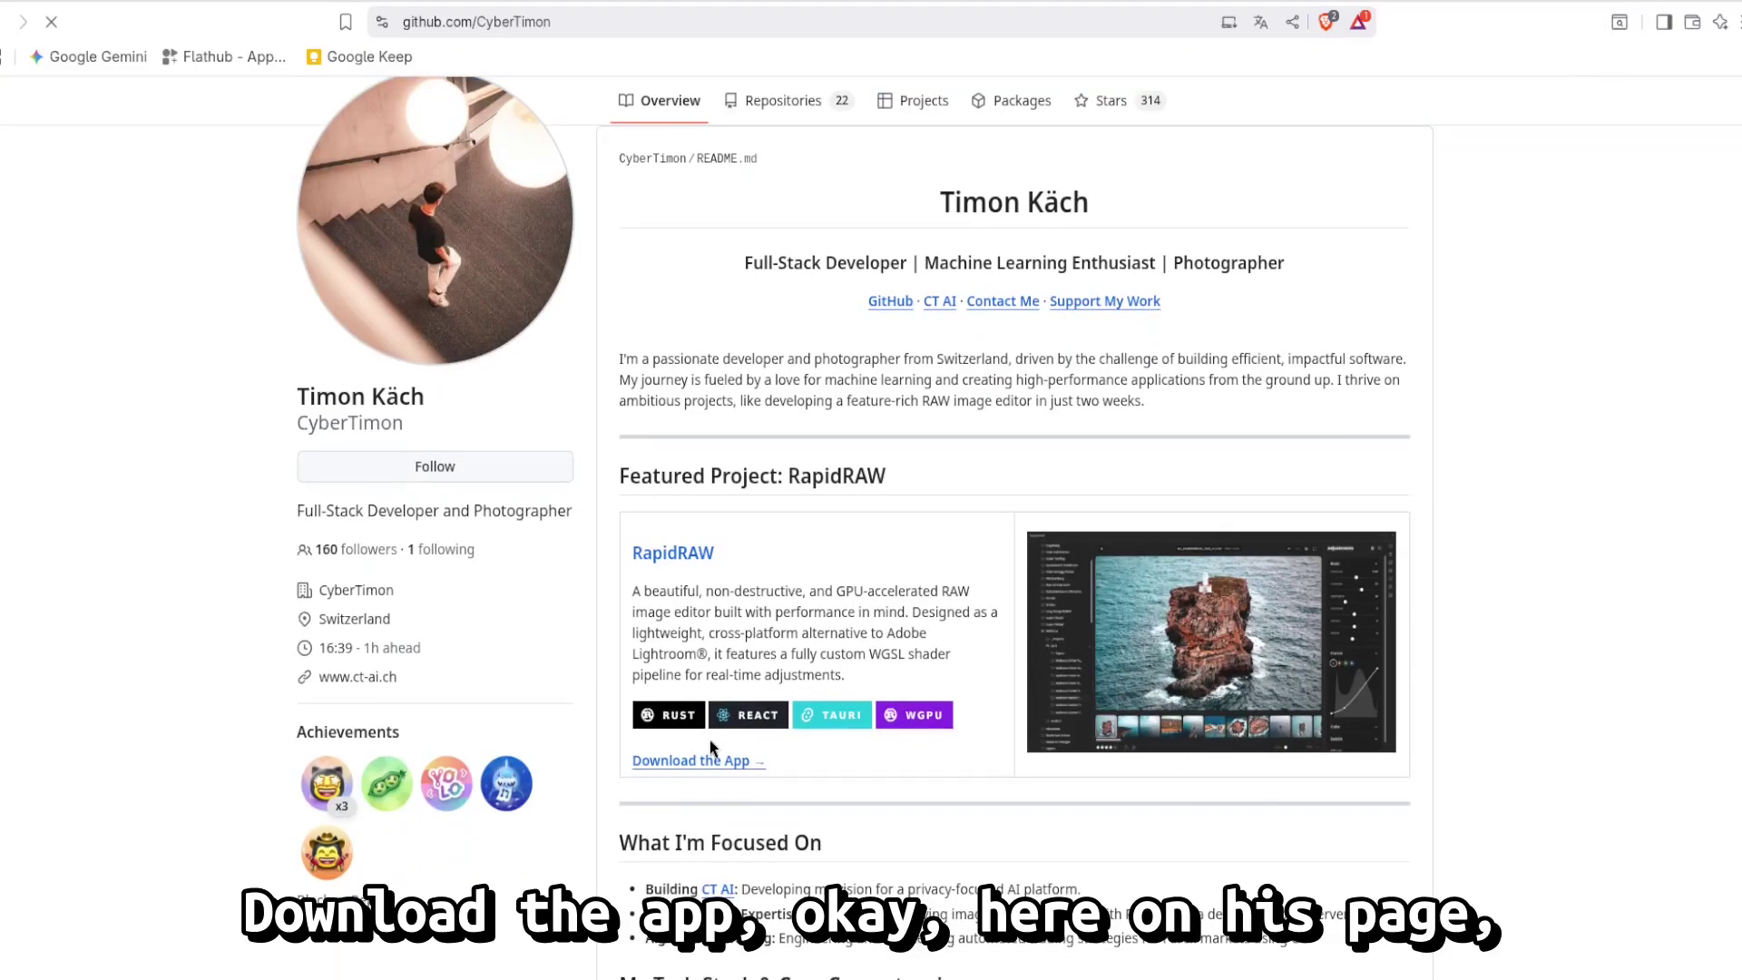
scroll(712, 746, "down", 10)
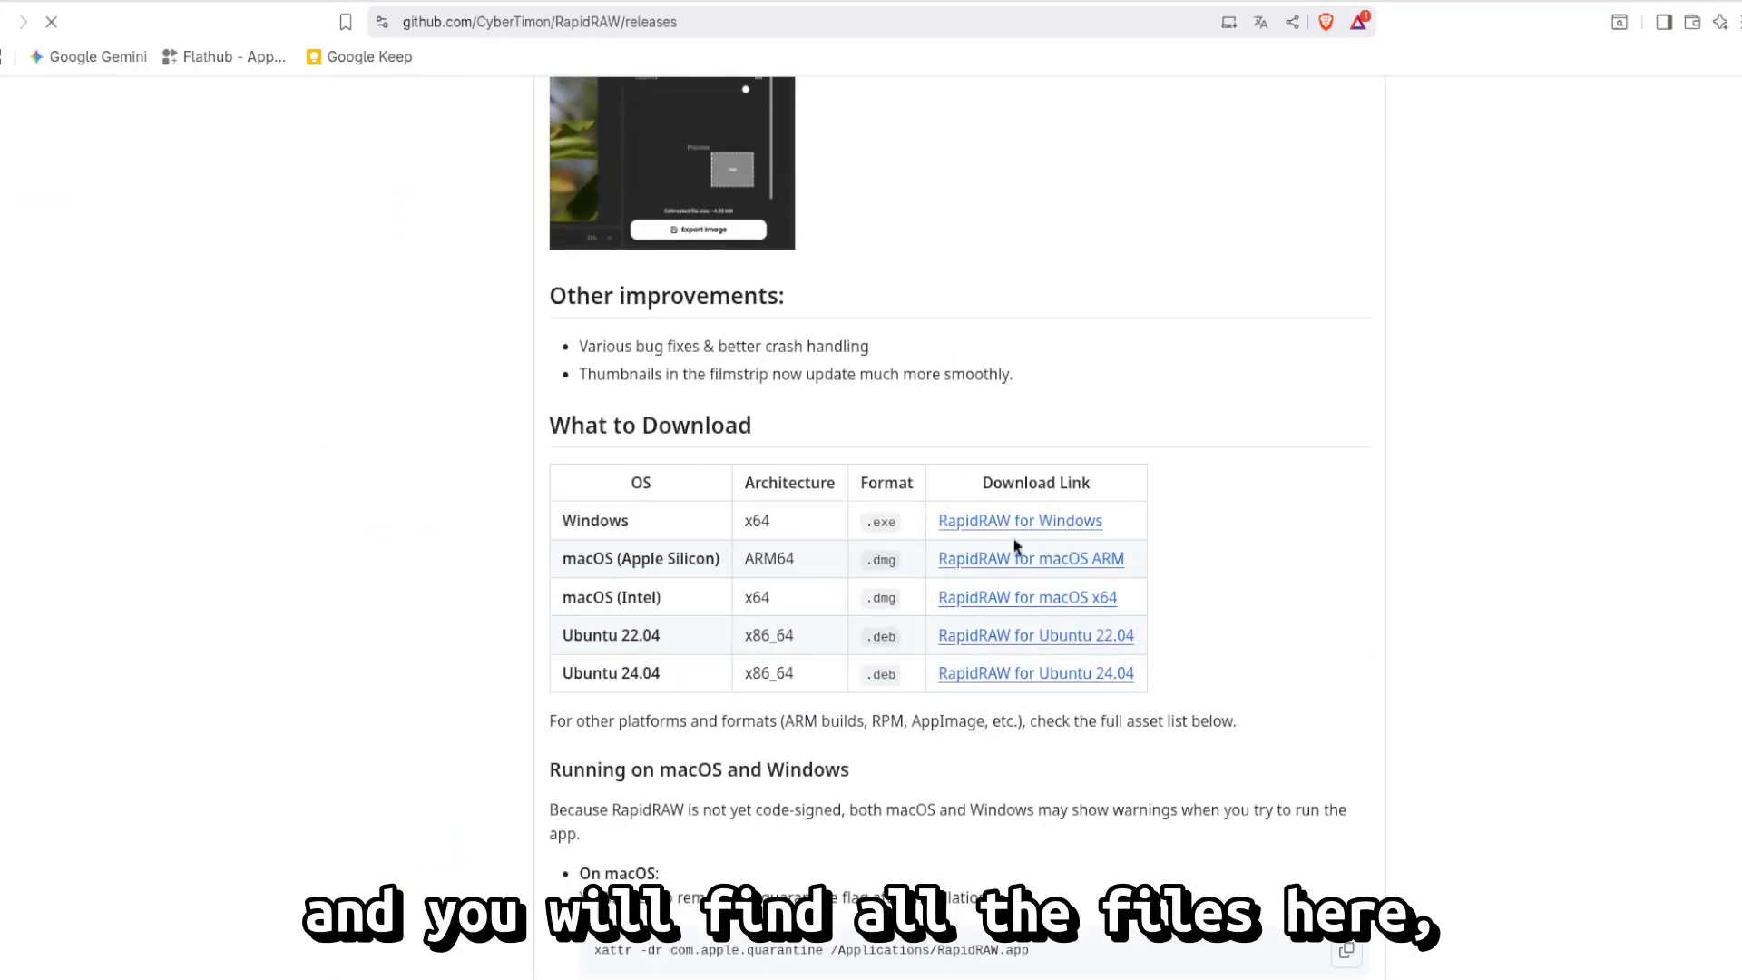
scroll(1009, 559, "down", 3)
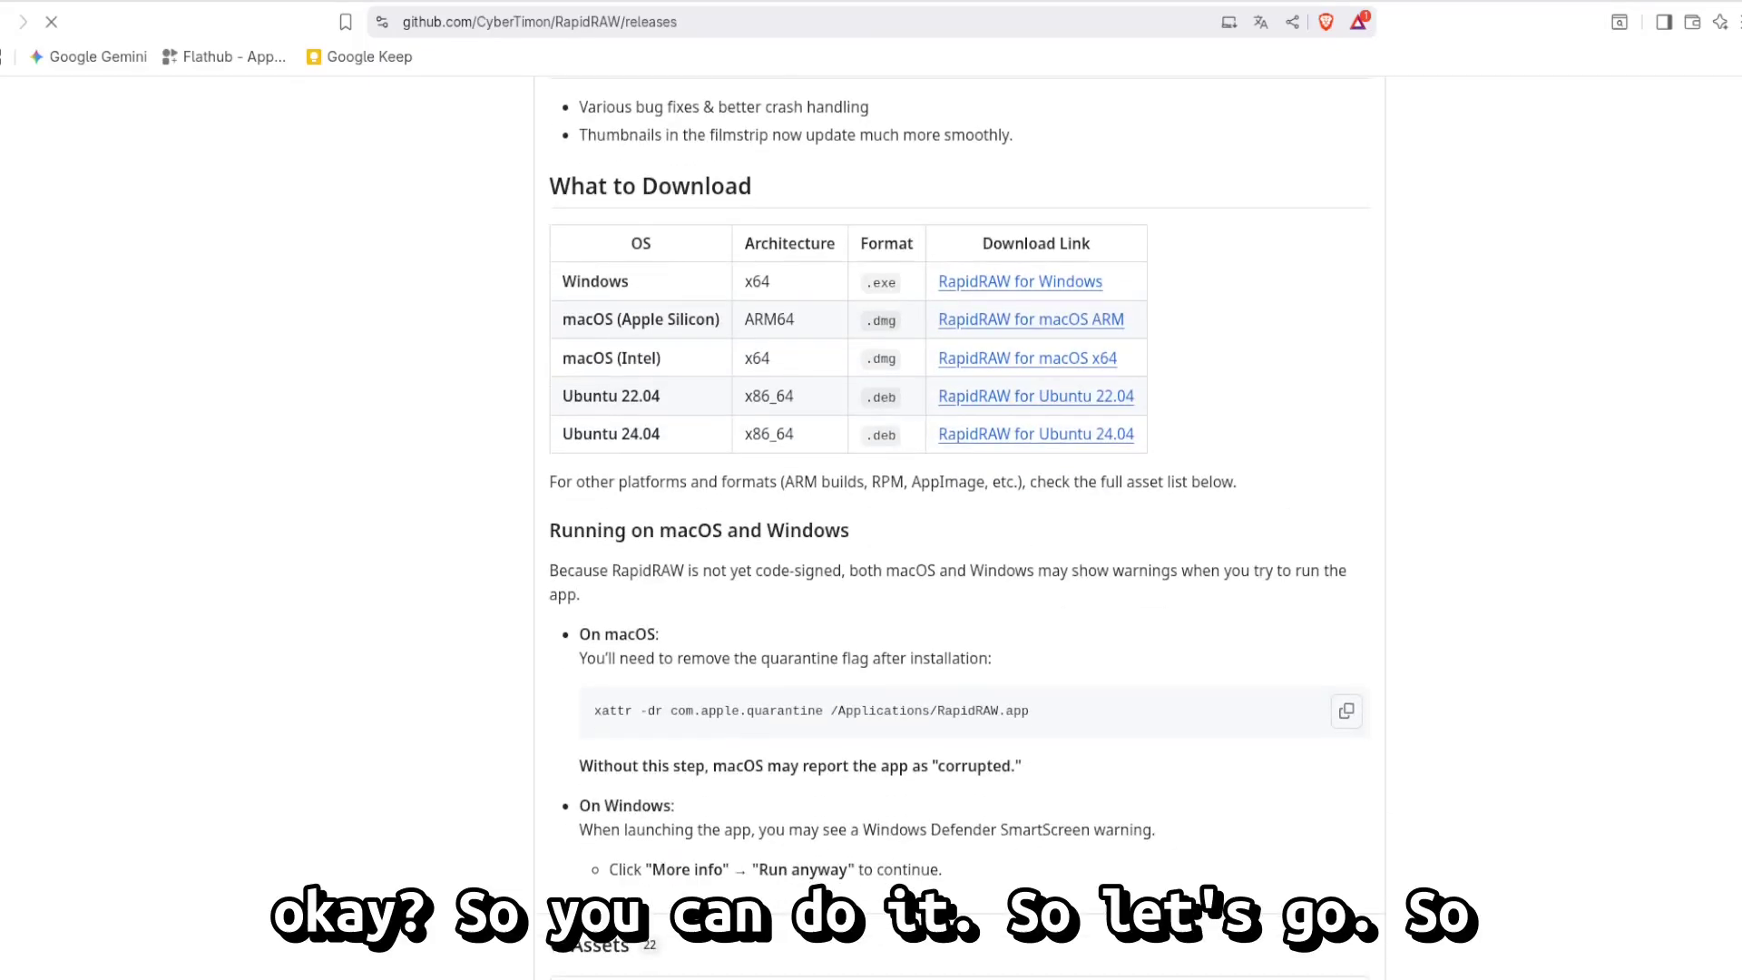
right_click(1677, 20)
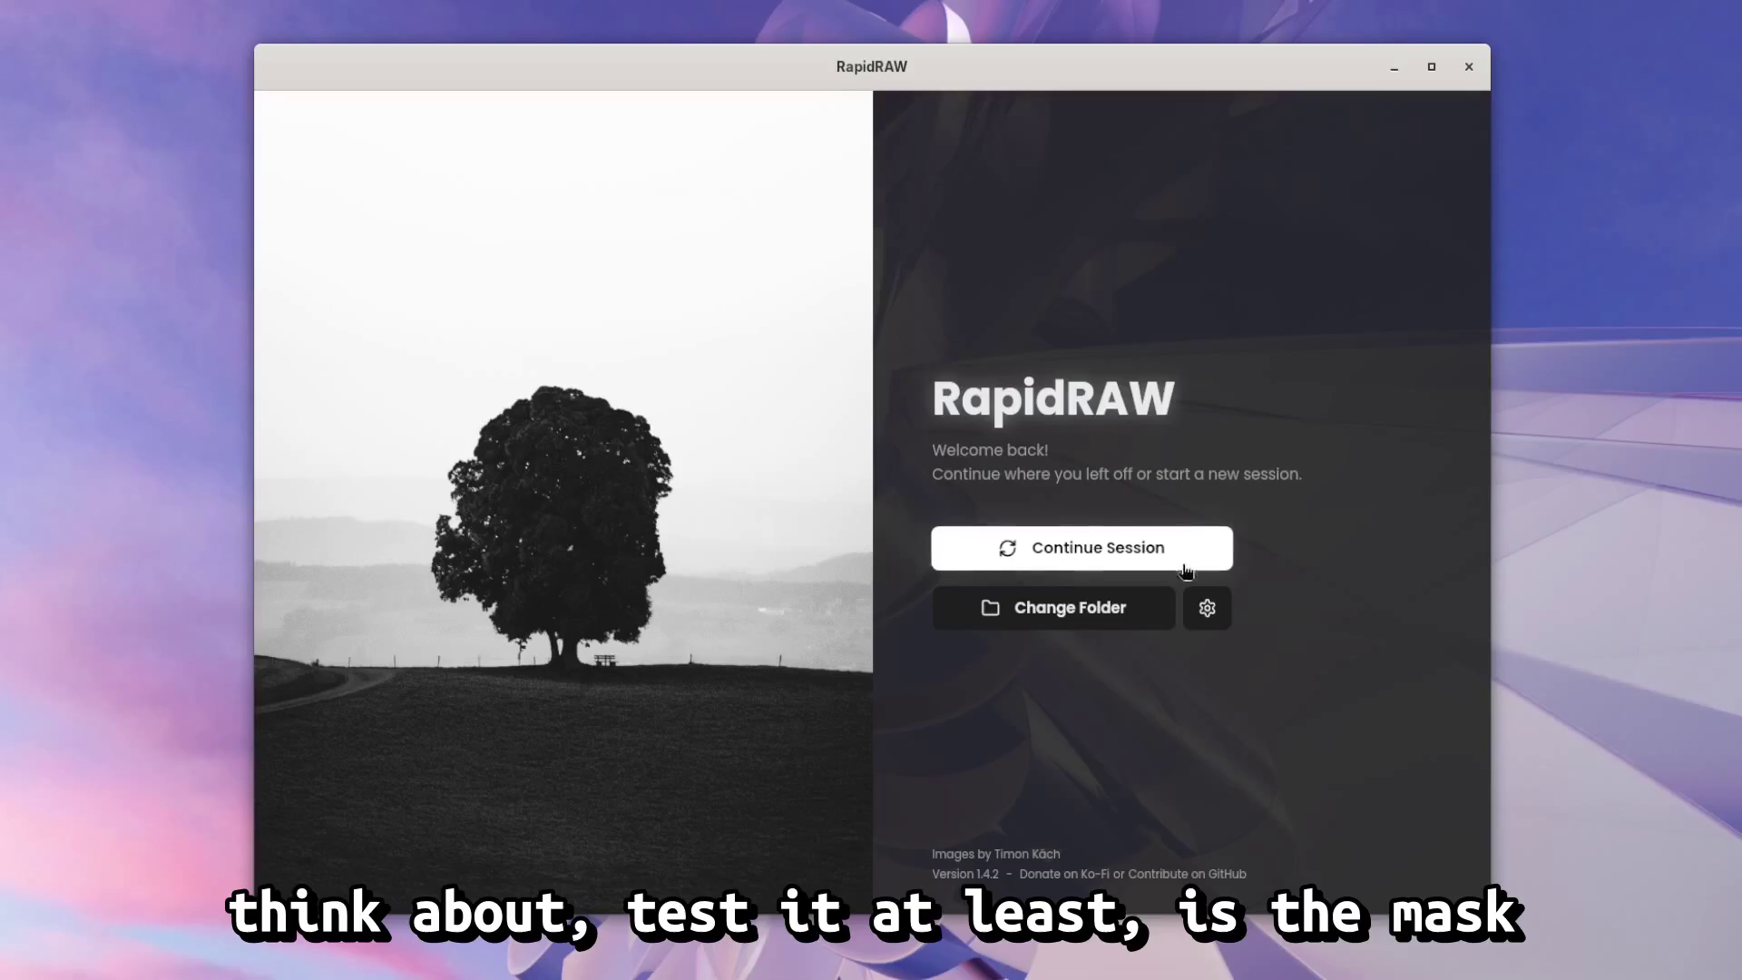
left_click(1207, 615)
scroll(1209, 626, "down", 15)
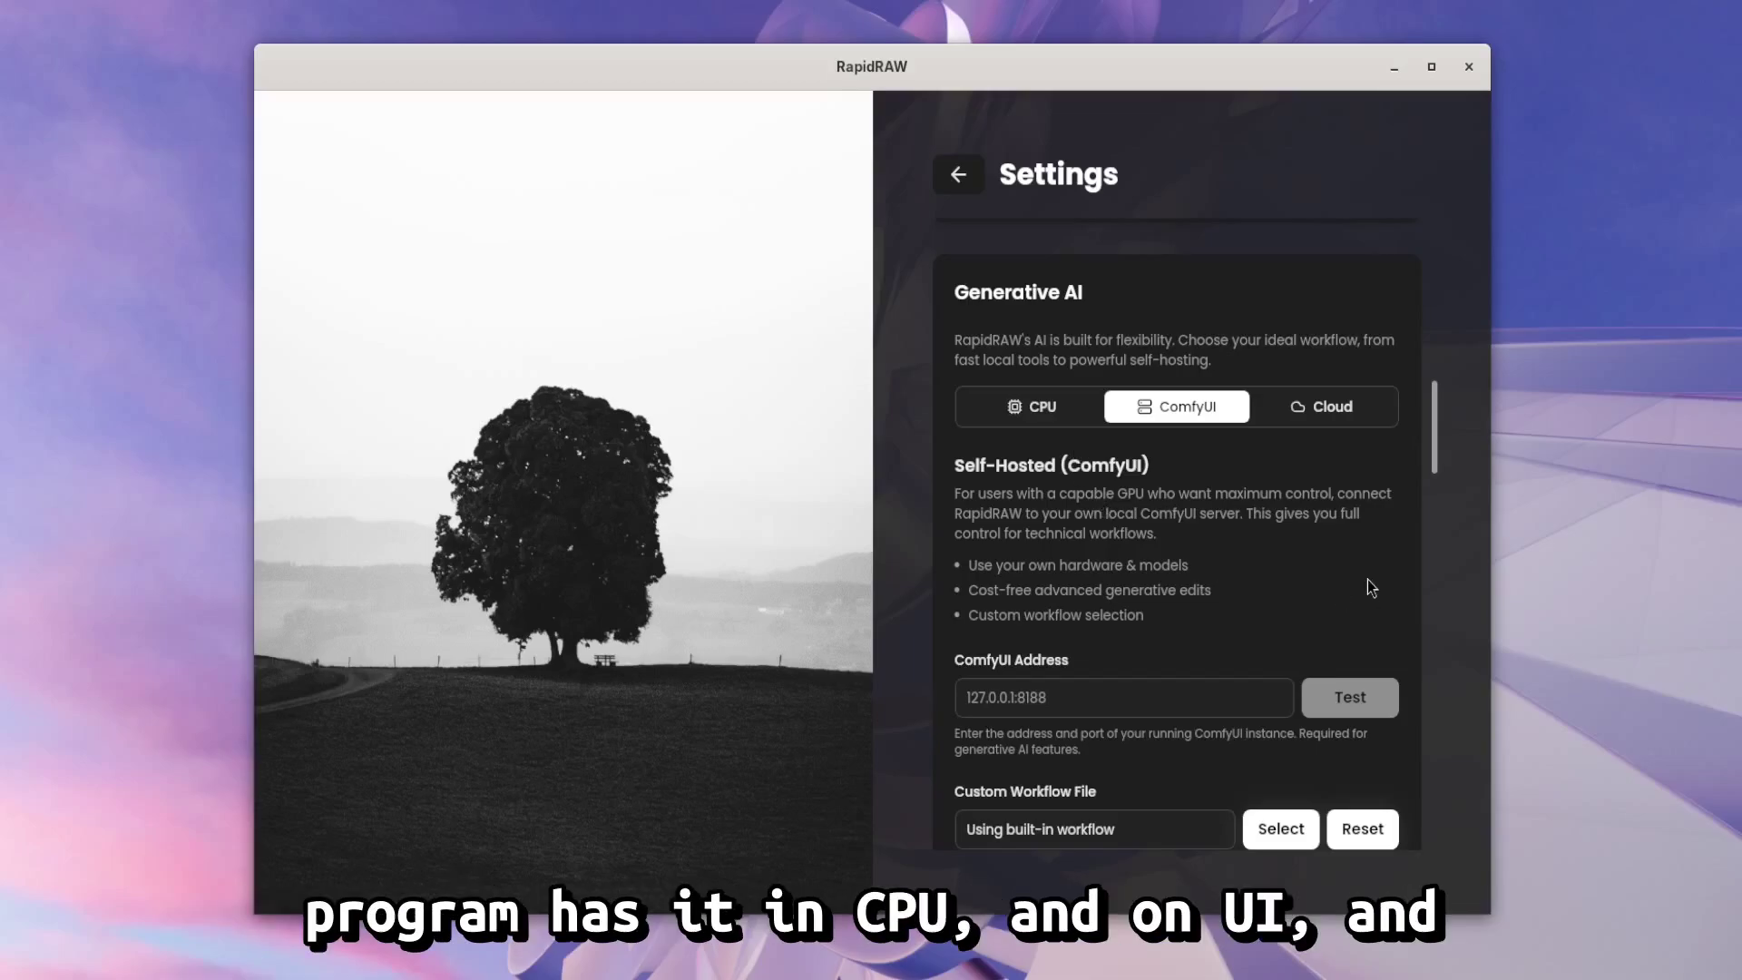
left_click(1028, 404)
left_click(1168, 405)
left_click(1328, 404)
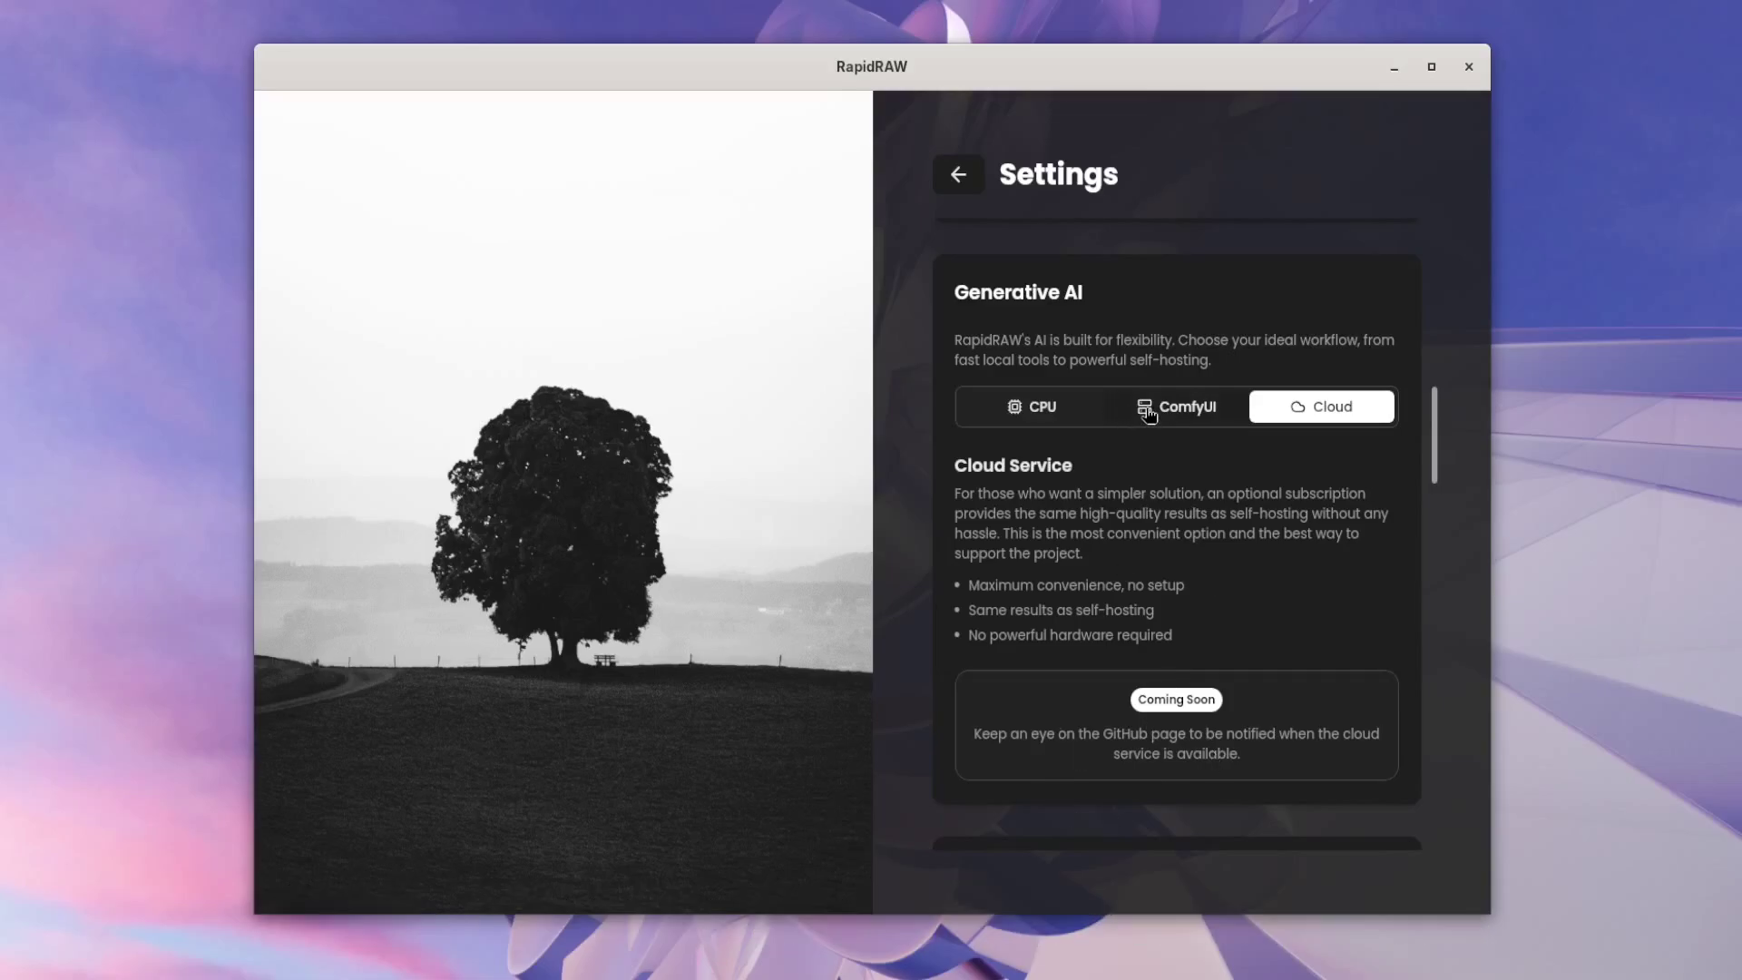
left_click(1150, 413)
scroll(1304, 467, "down", 2)
scroll(1289, 449, "up", 2)
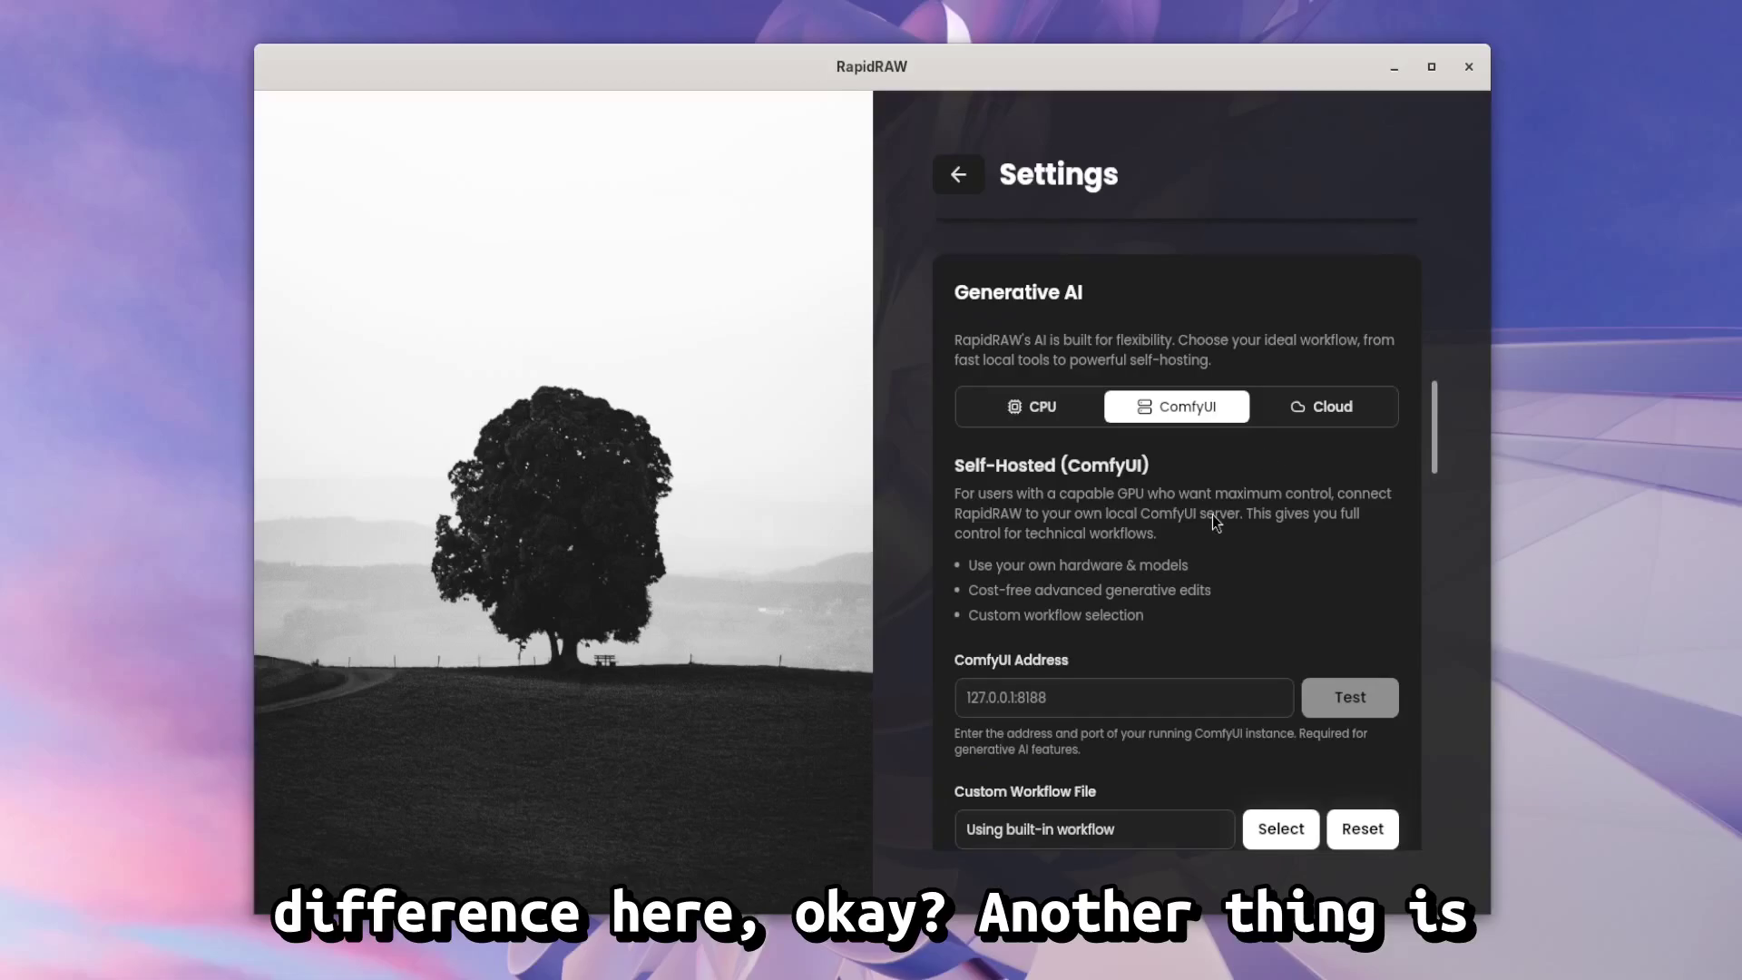
scroll(1208, 535, "up", 5)
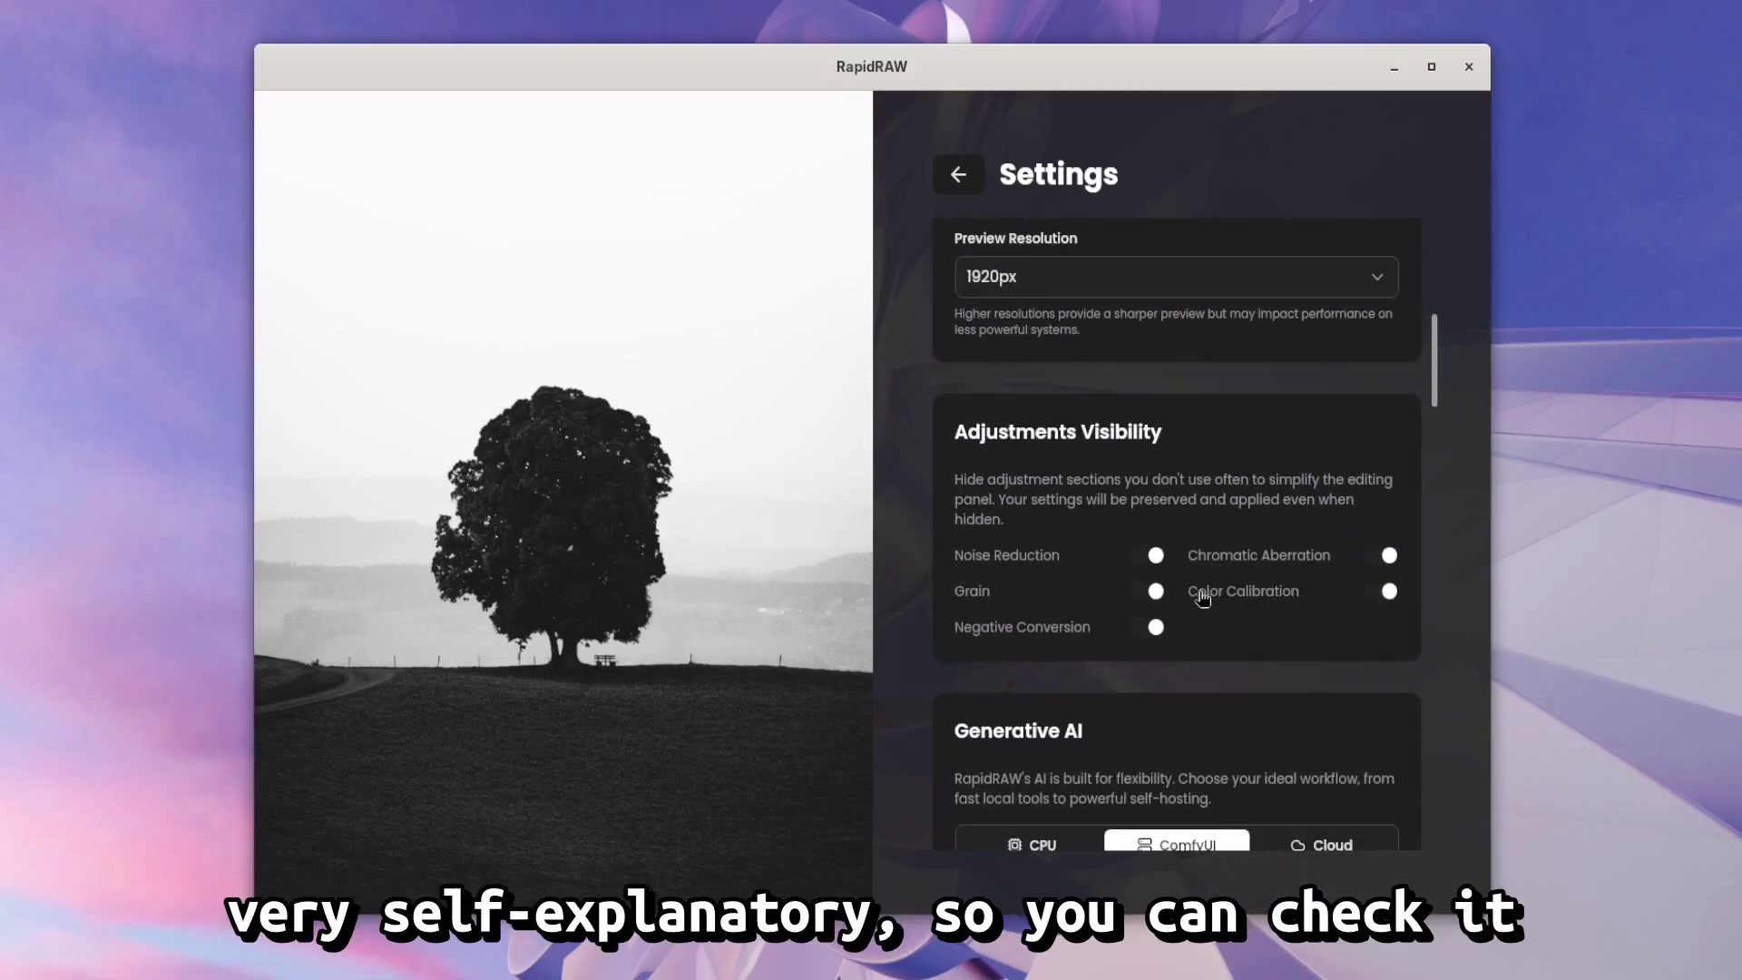
scroll(1205, 594, "up", 1)
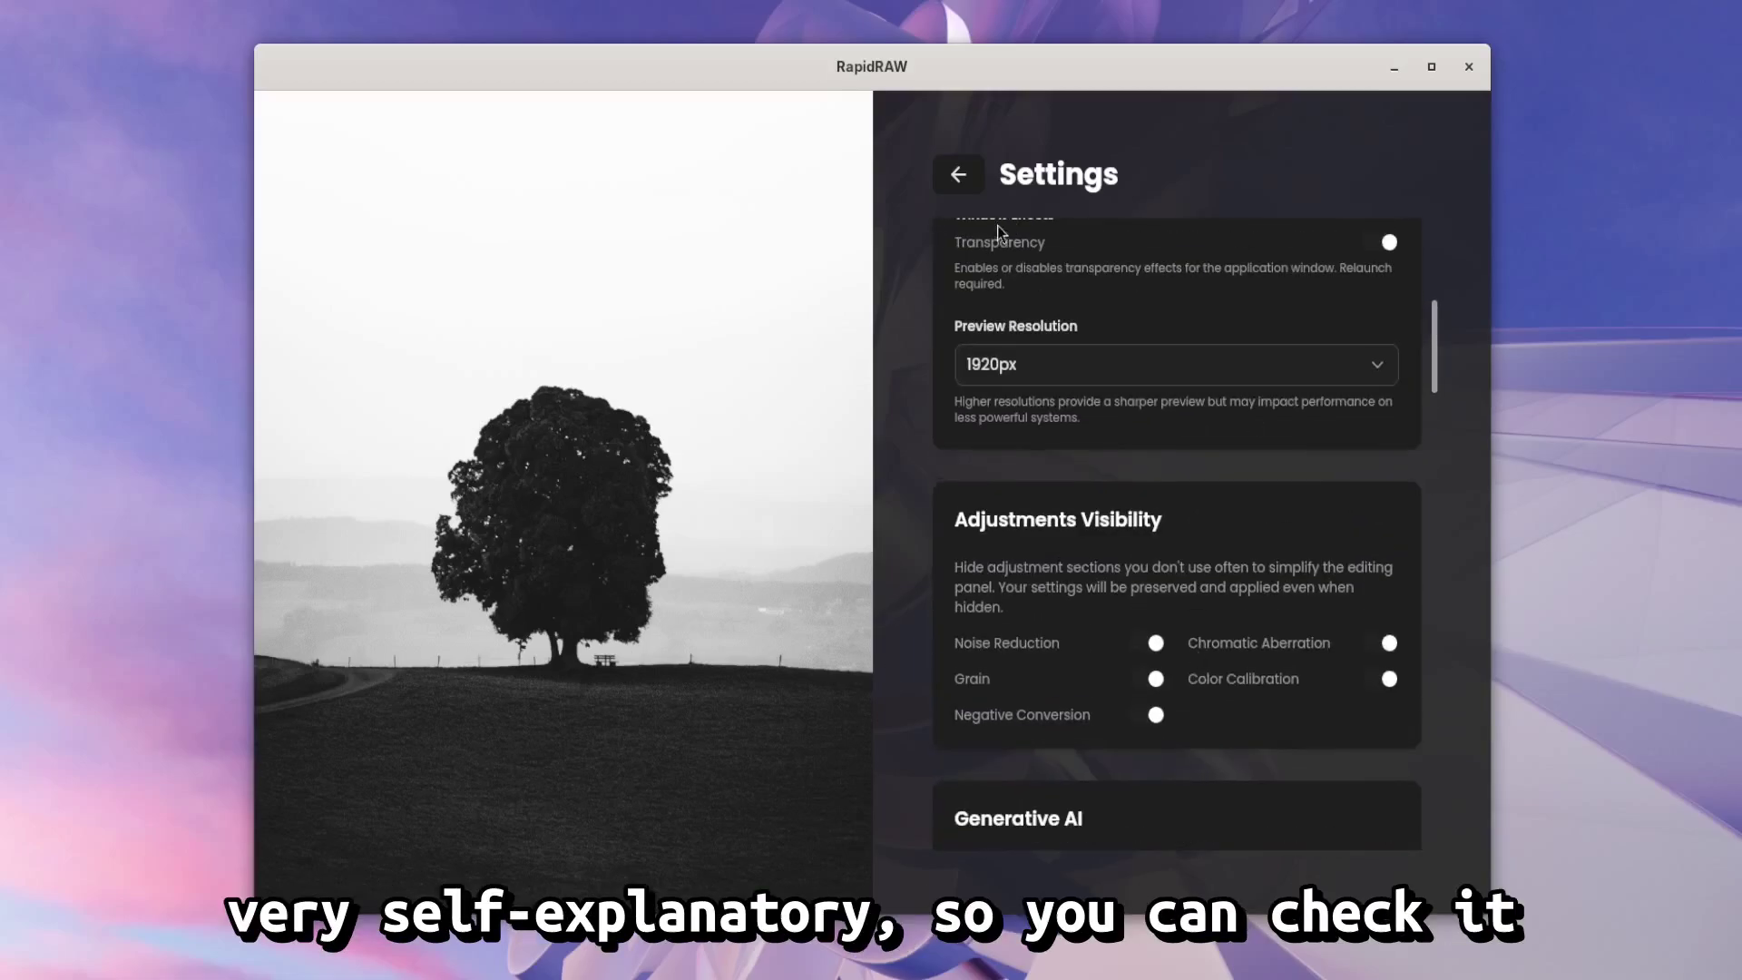
Step: Change Preview Resolution from 1920px to 720px in RapidRAW settings, then return to the welcome screen
left_click(955, 176)
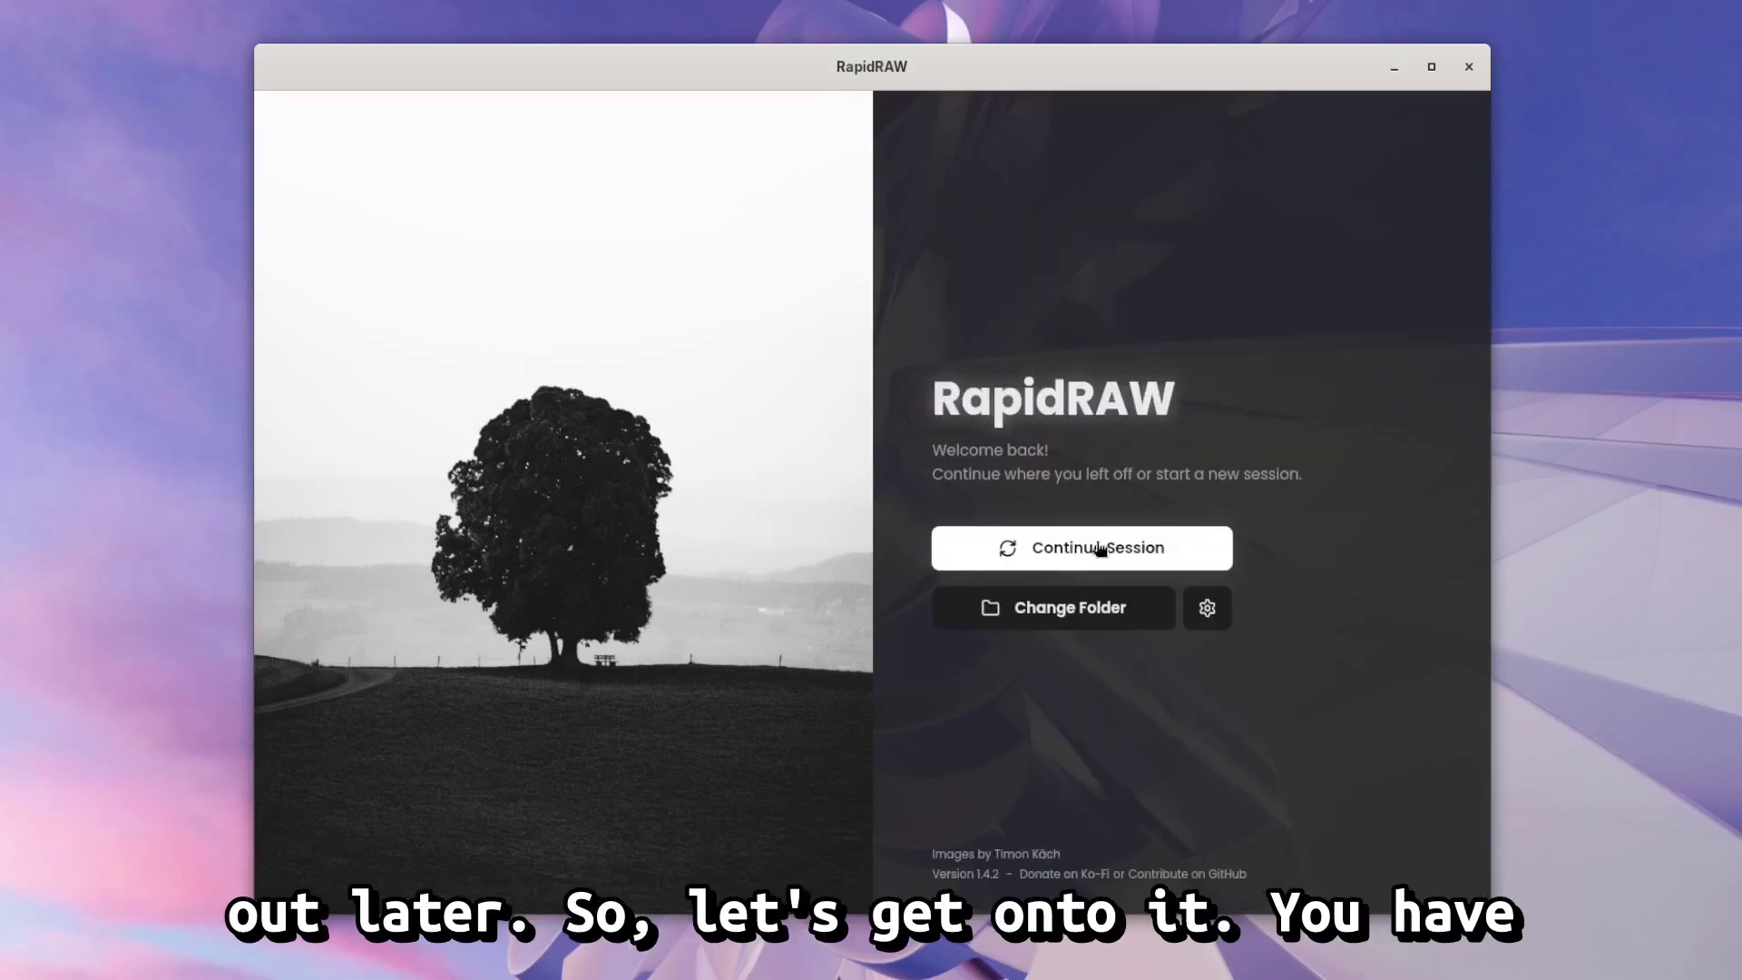
left_click(1059, 624)
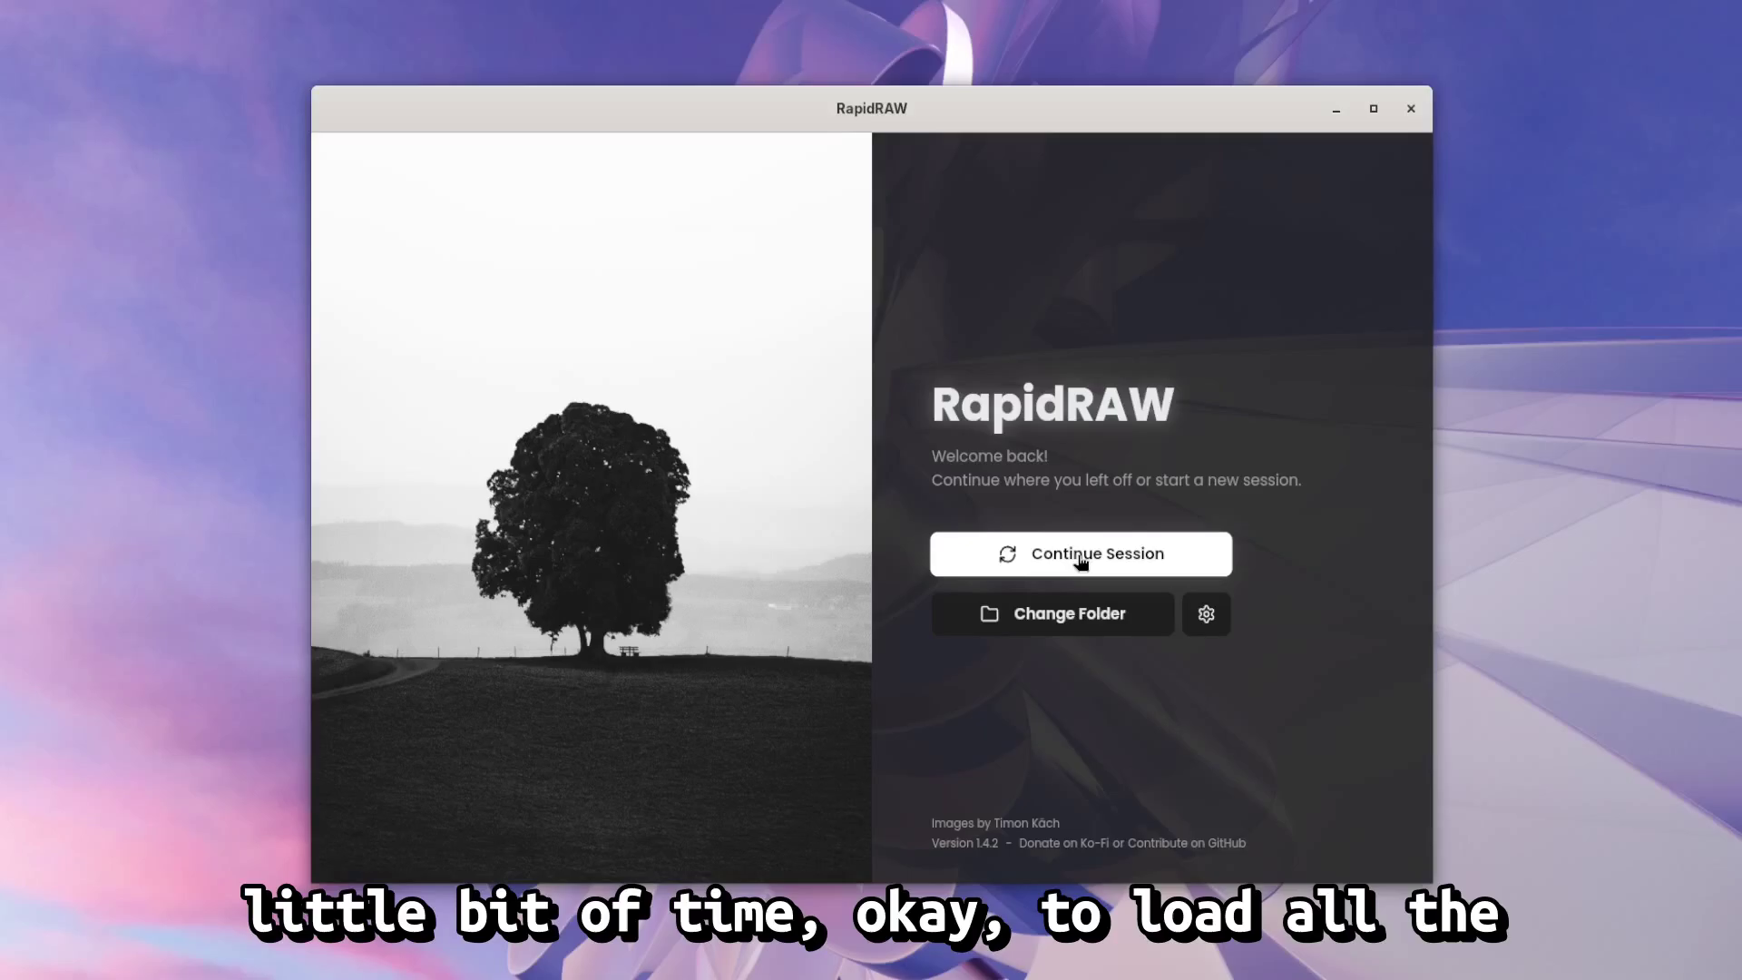
left_click(1209, 614)
scroll(1288, 522, "down", 5)
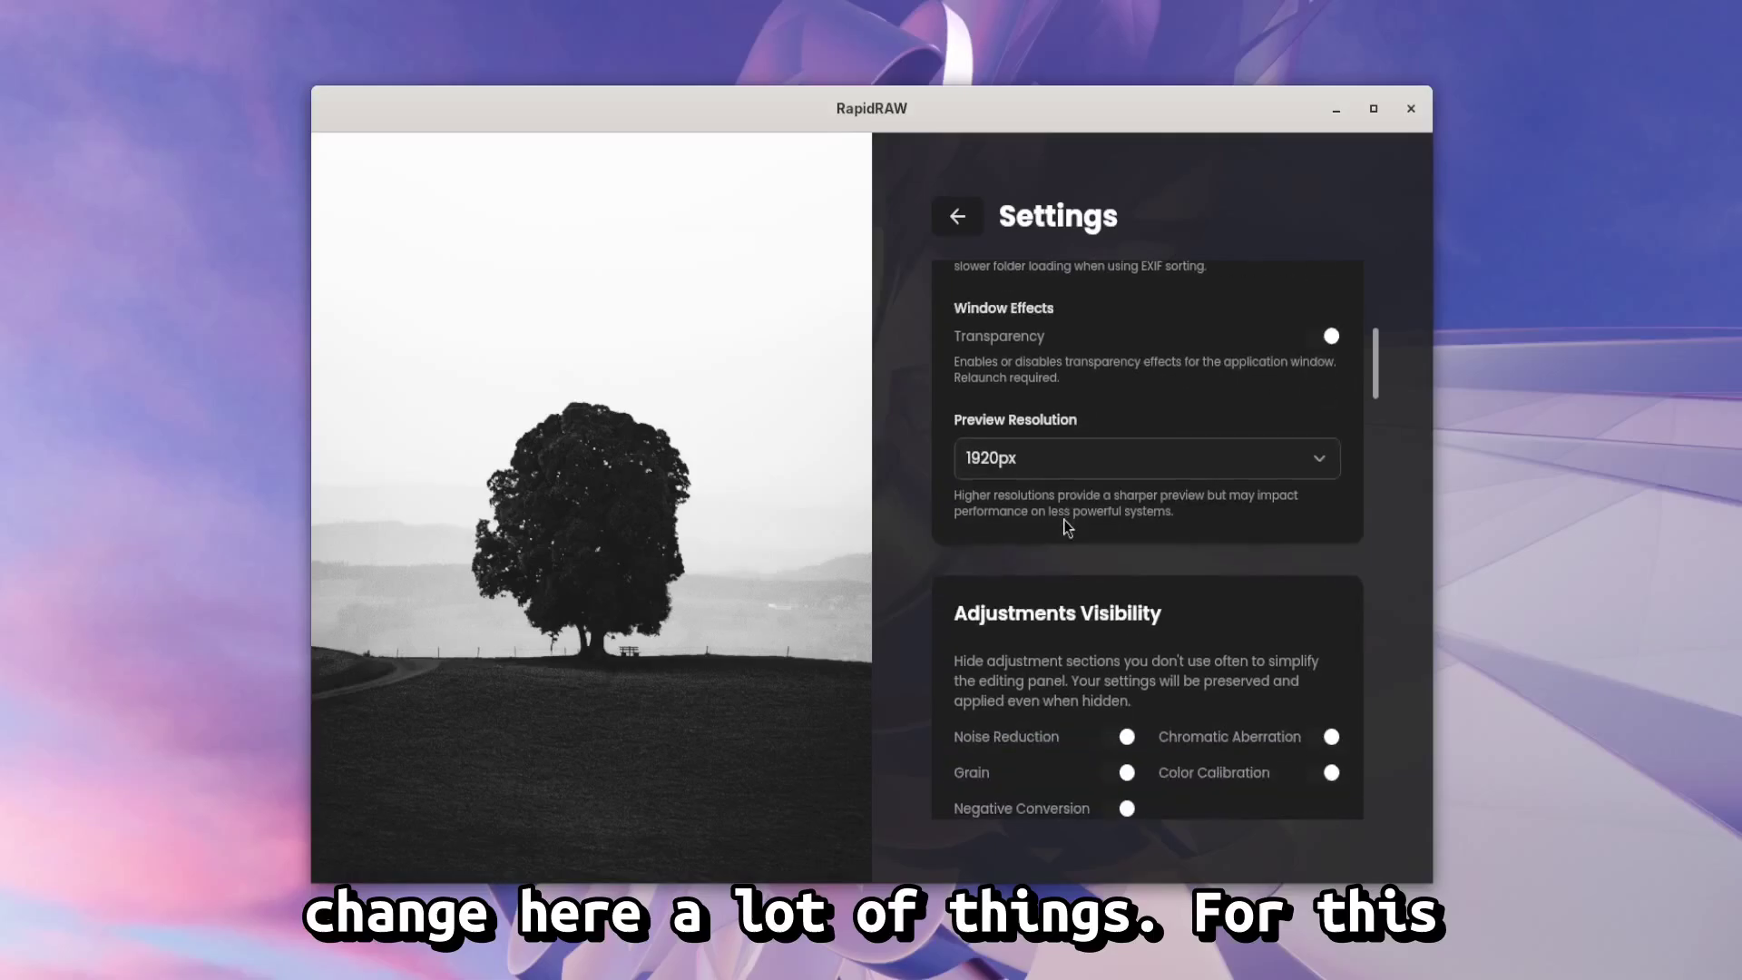
left_click(1089, 453)
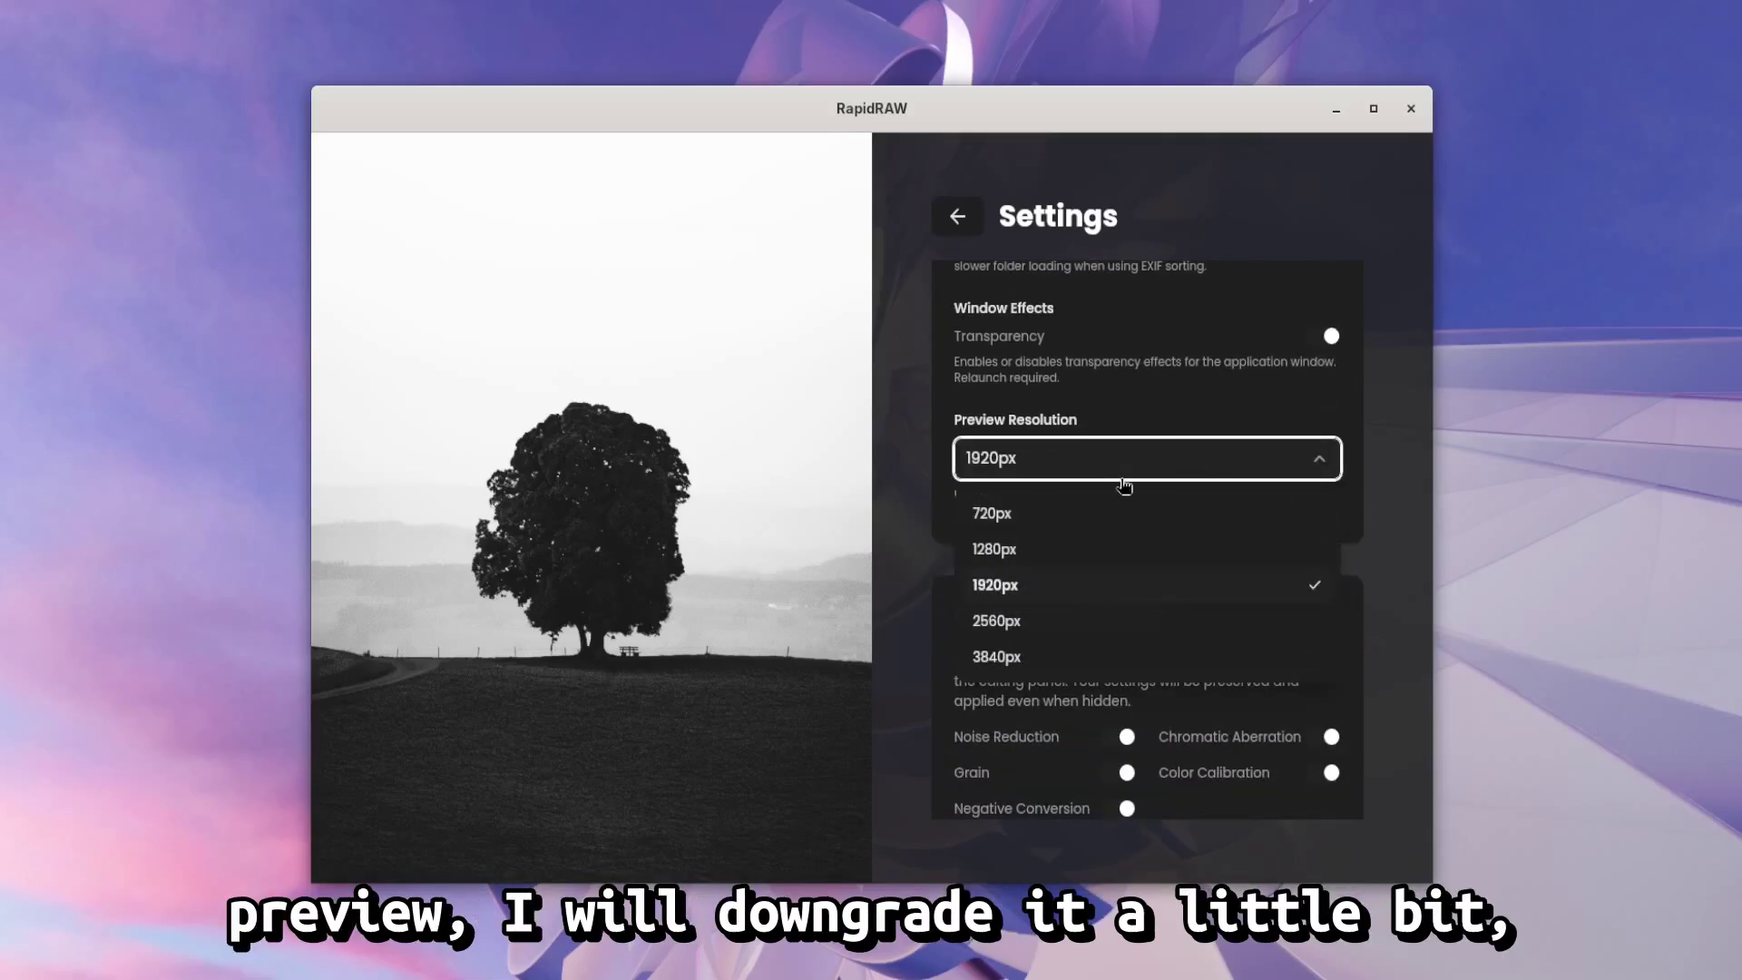
left_click(967, 508)
left_click(957, 218)
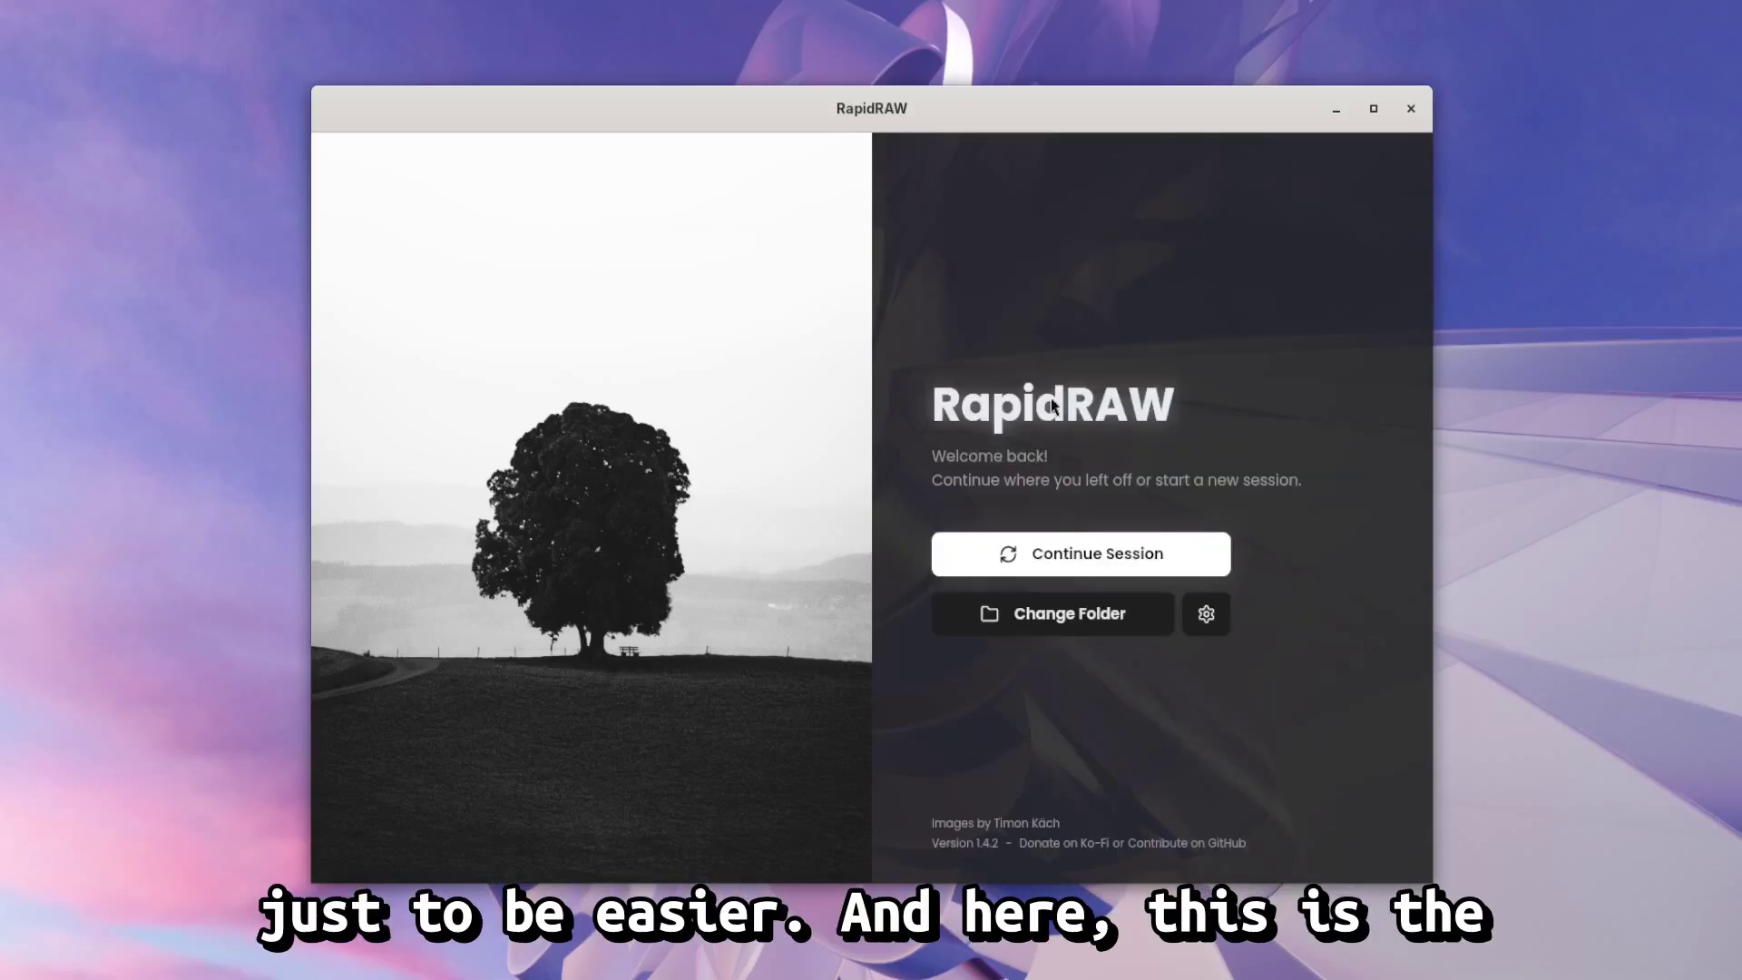
Step: Continue the previous session and open IMG_20250805_081704.dng from the Library grid
left_click(1044, 562)
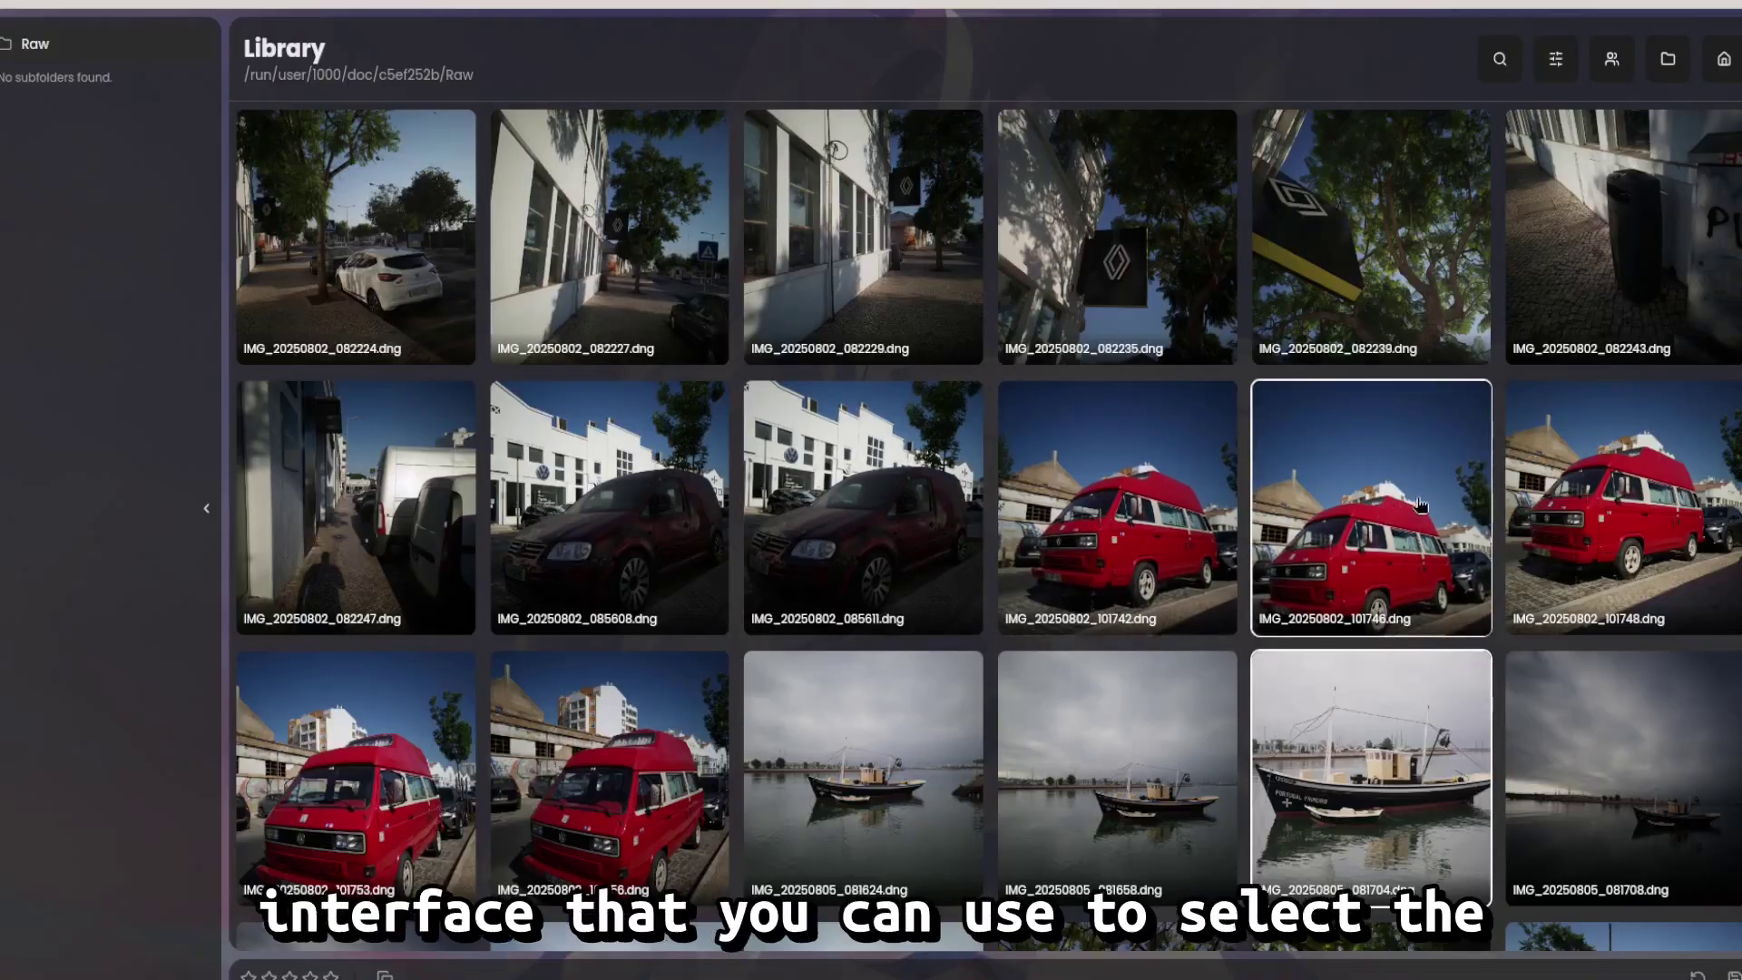
scroll(1420, 504, "down", 15)
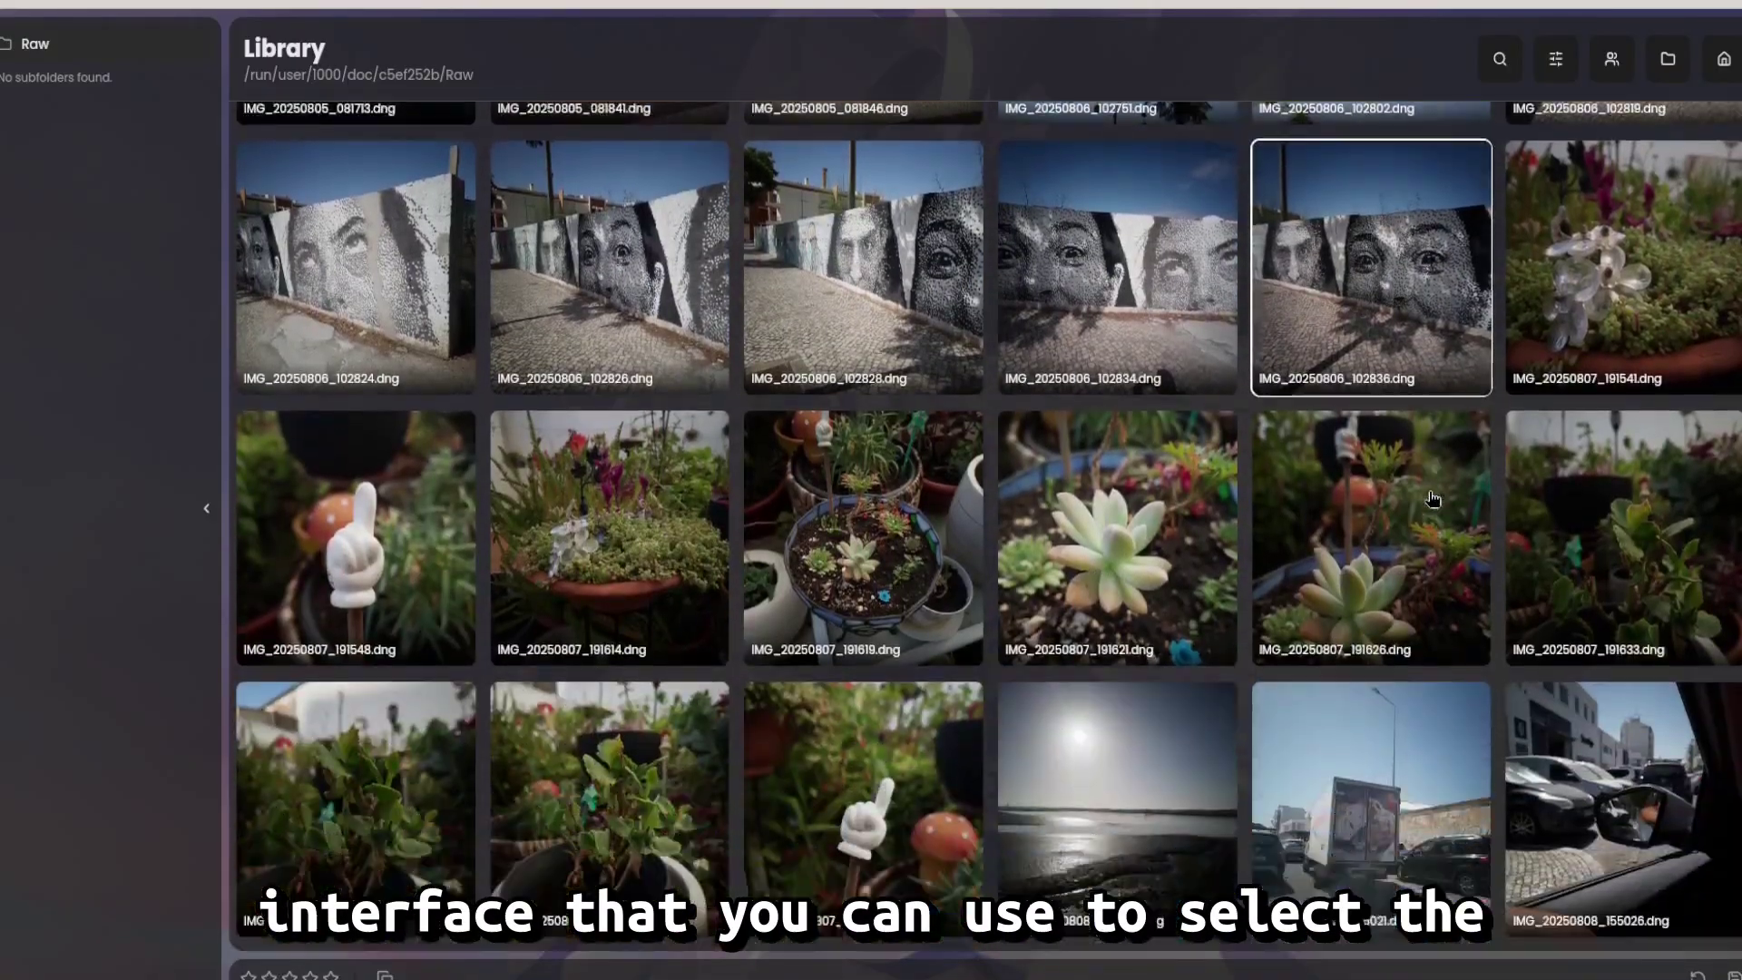
scroll(1432, 498, "down", 3)
scroll(1397, 522, "up", 8)
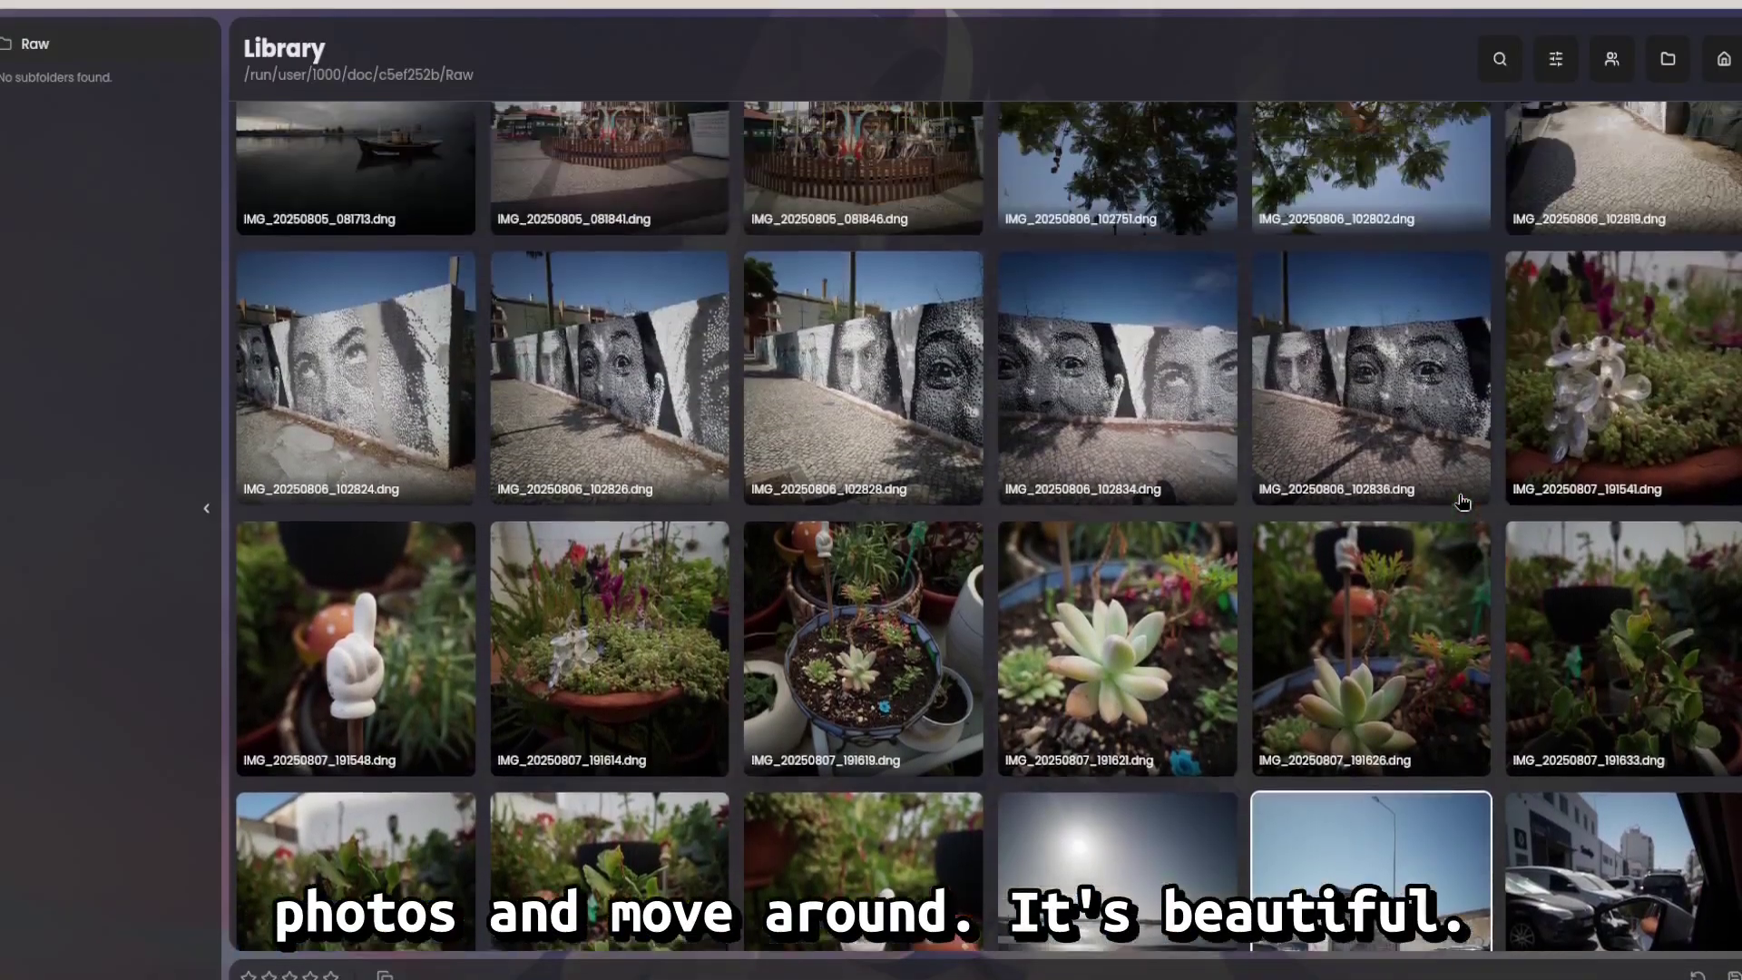
scroll(1390, 528, "up", 10)
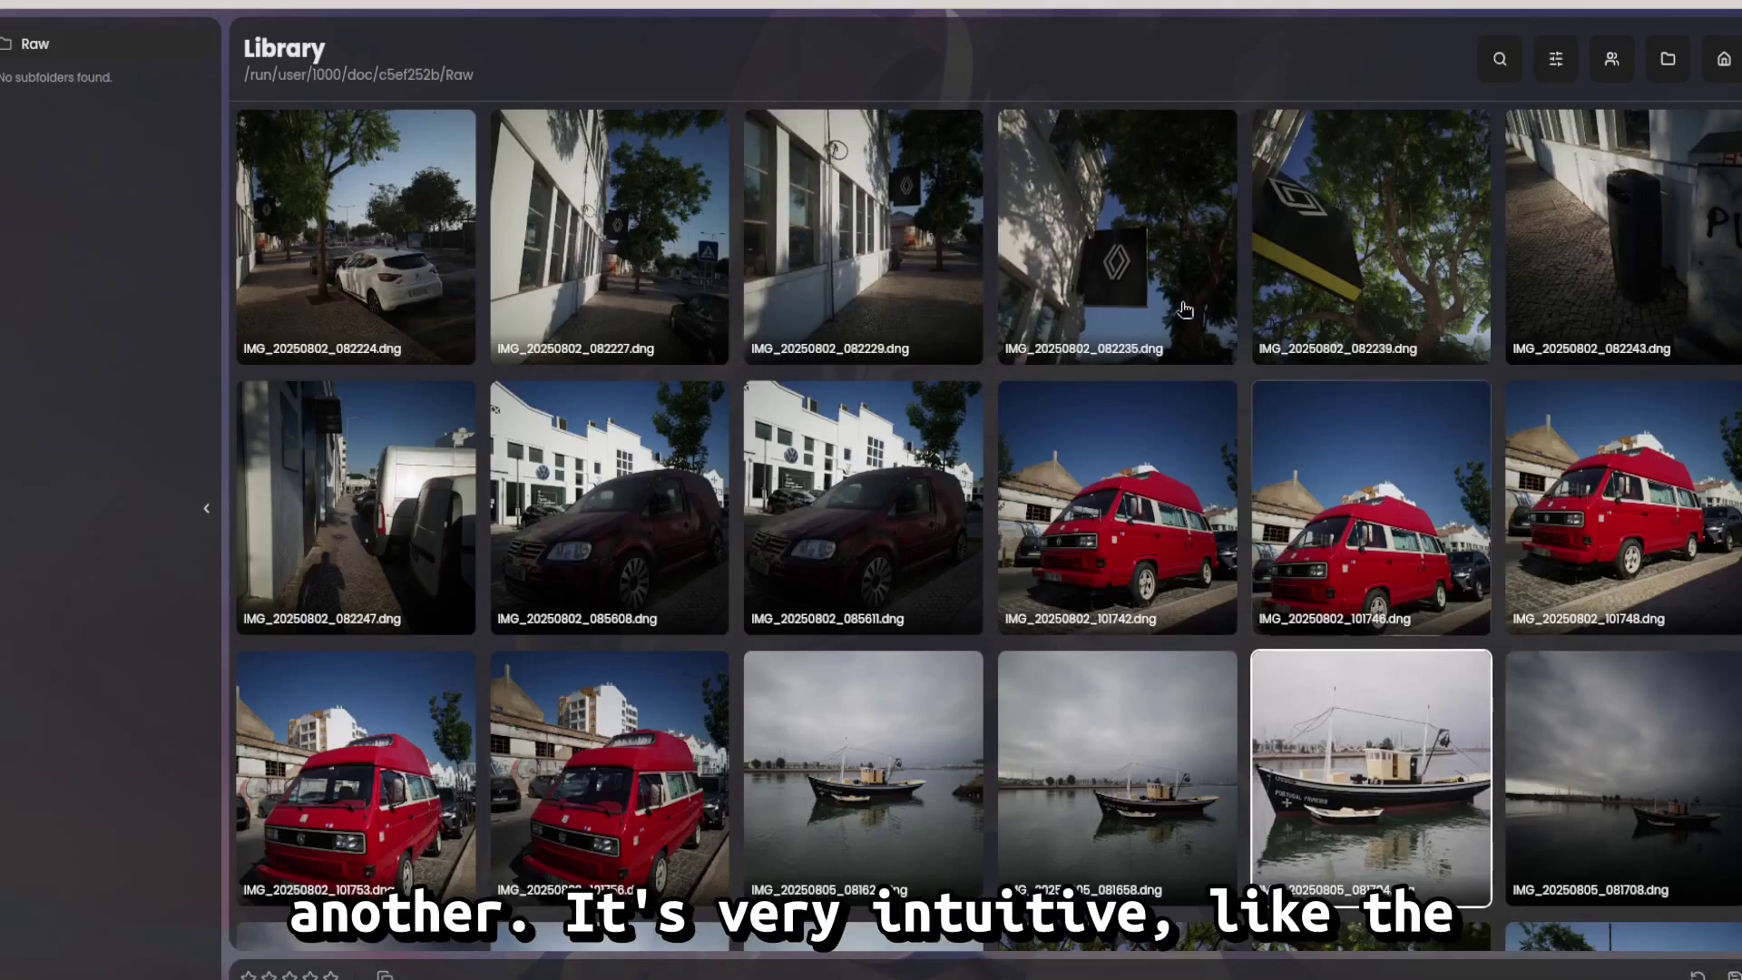
double_click(1282, 672)
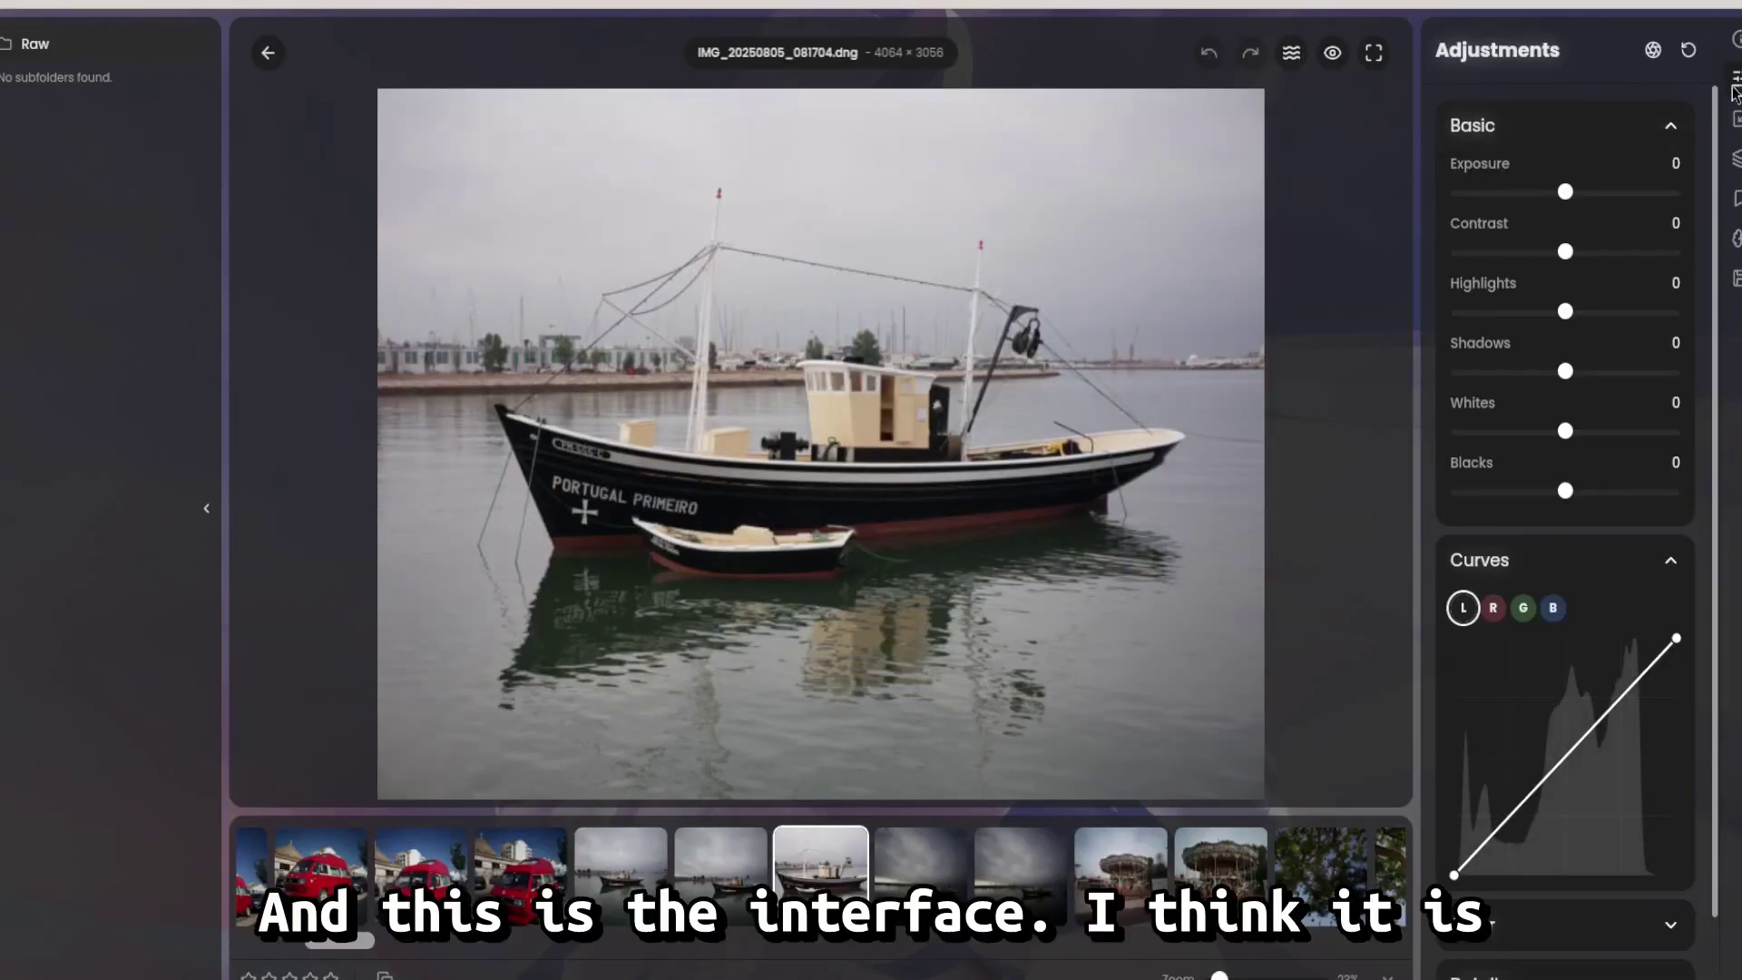
left_click(1736, 91)
left_click(1737, 79)
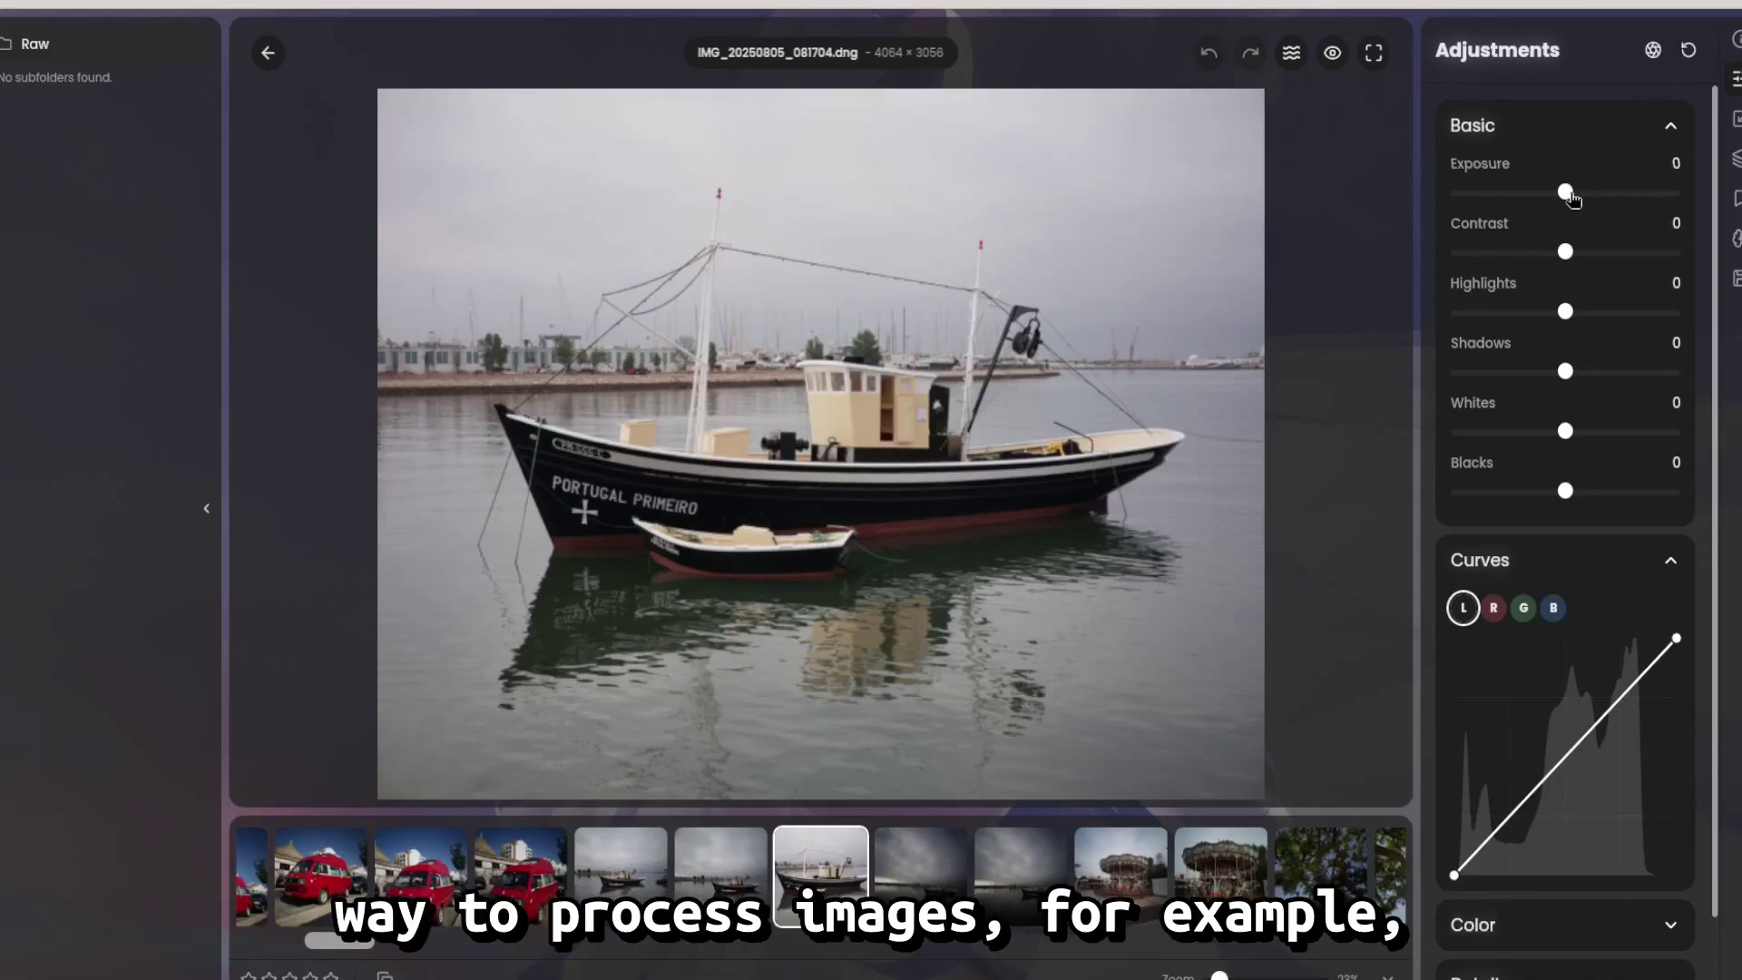
Step: Raise Exposure to 0.70, leaving Contrast, Shadows and Whites reset to 0
mouse_move(1565, 191)
left_mouse_down()
mouse_move(1508, 192)
mouse_move(1694, 224)
mouse_move(1676, 208)
mouse_move(1480, 212)
mouse_move(1589, 208)
left_mouse_up()
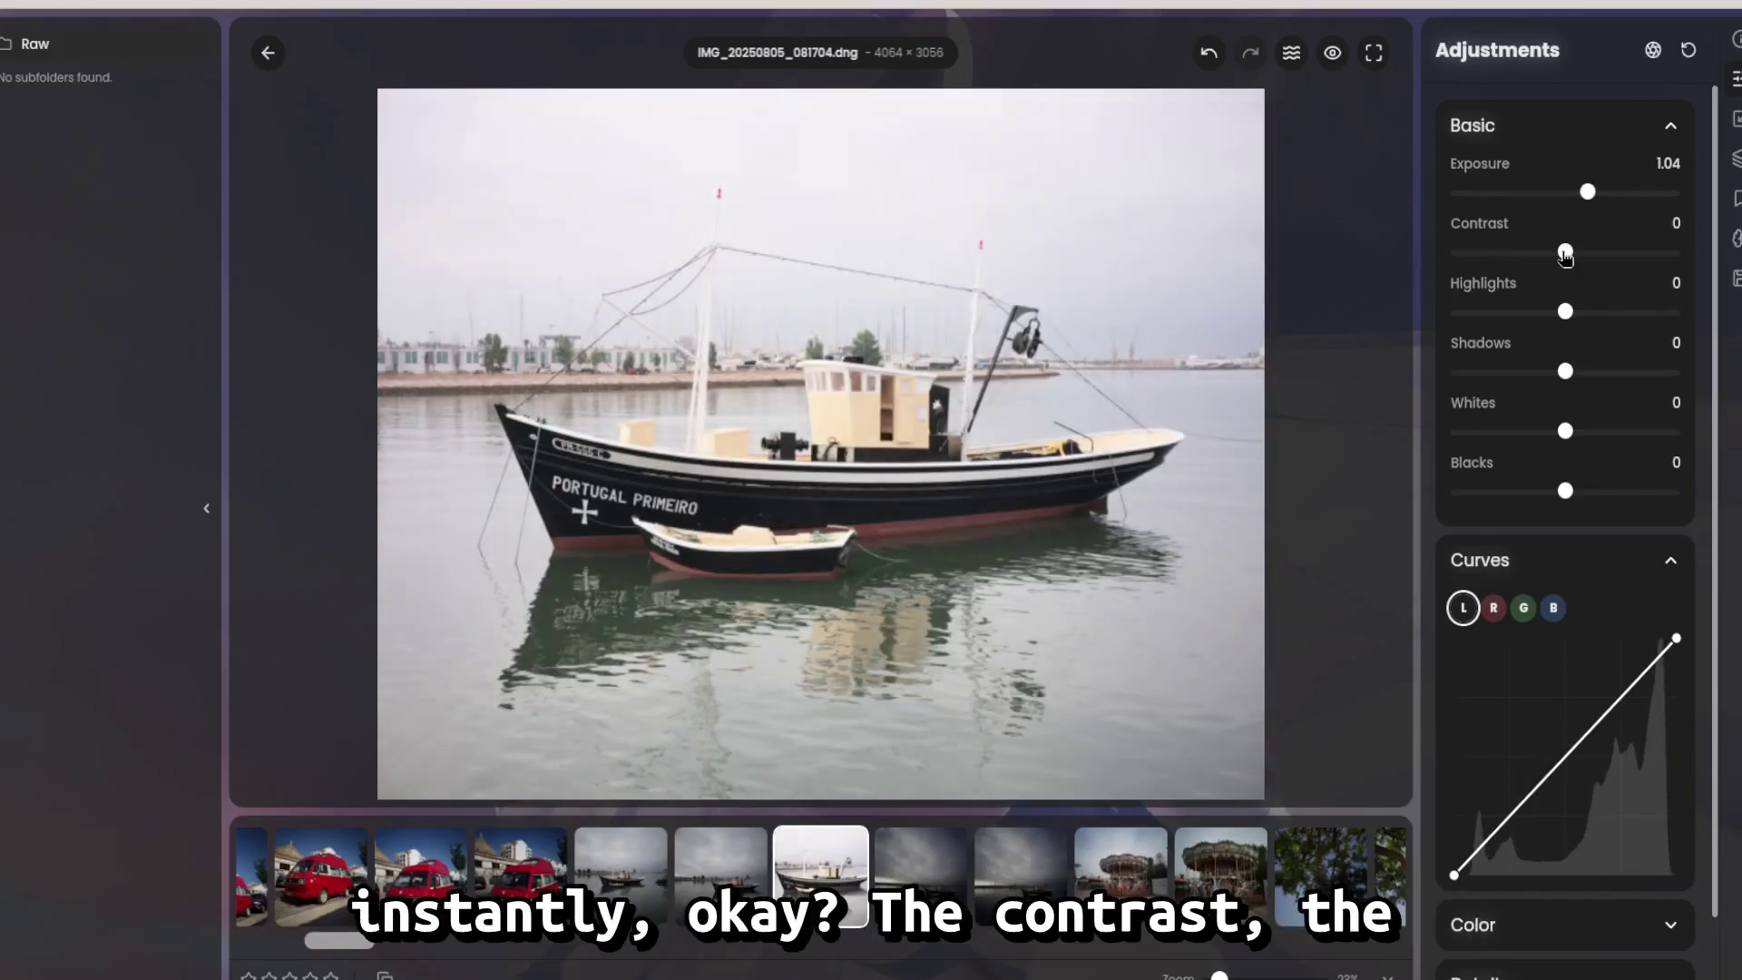
left_click_drag(1564, 254, 1481, 243)
double_click(1536, 253)
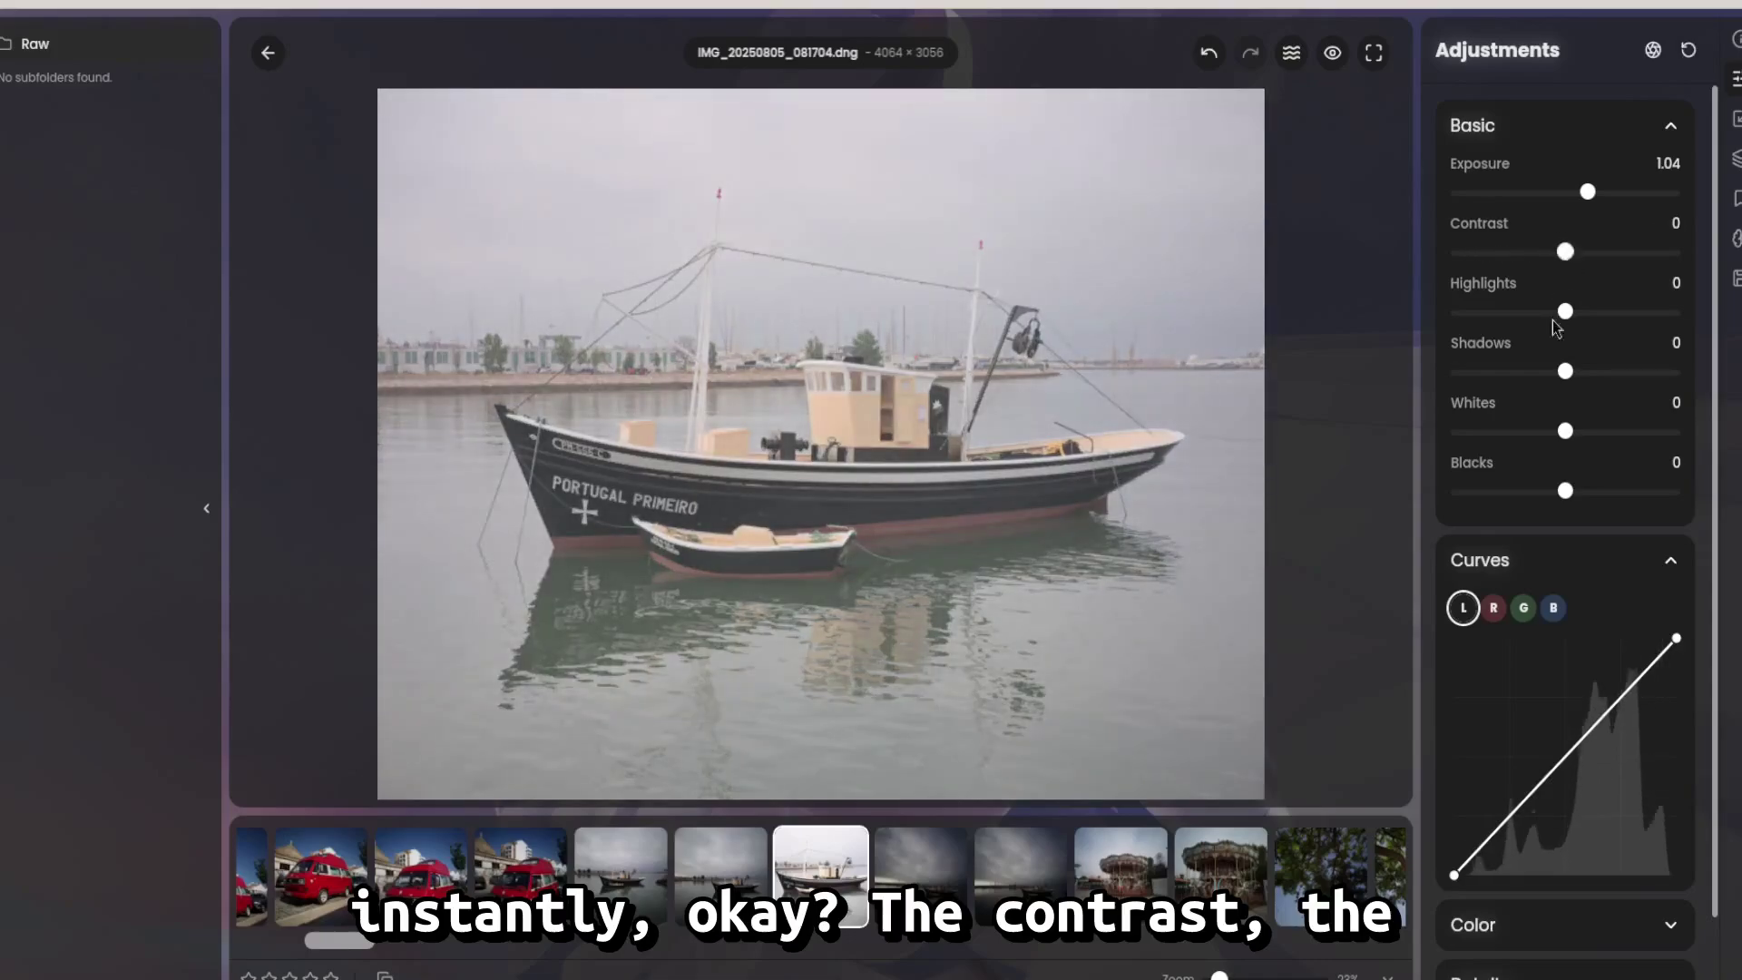
mouse_move(1565, 371)
left_mouse_down()
mouse_move(1546, 377)
mouse_move(1596, 374)
left_mouse_up()
mouse_move(1565, 431)
left_mouse_down()
mouse_move(1521, 441)
mouse_move(1597, 434)
left_mouse_up()
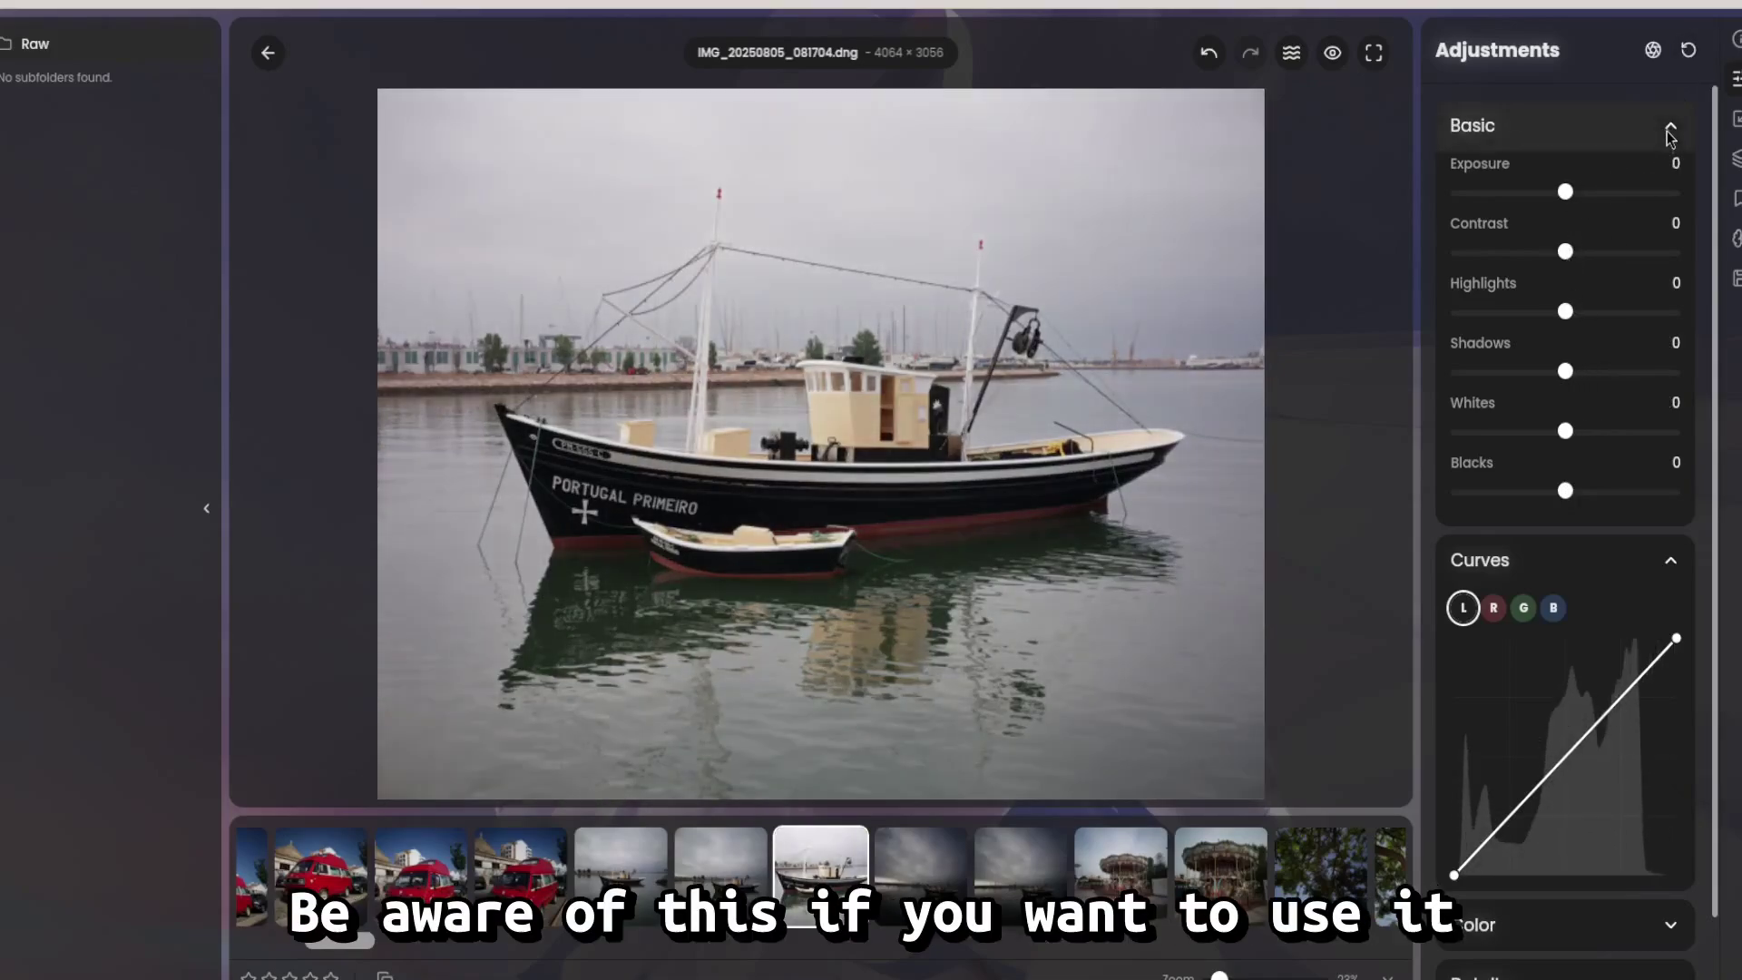
left_click(1582, 194)
mouse_move(1598, 207)
left_mouse_down()
mouse_move(1542, 206)
mouse_move(1583, 211)
left_mouse_up()
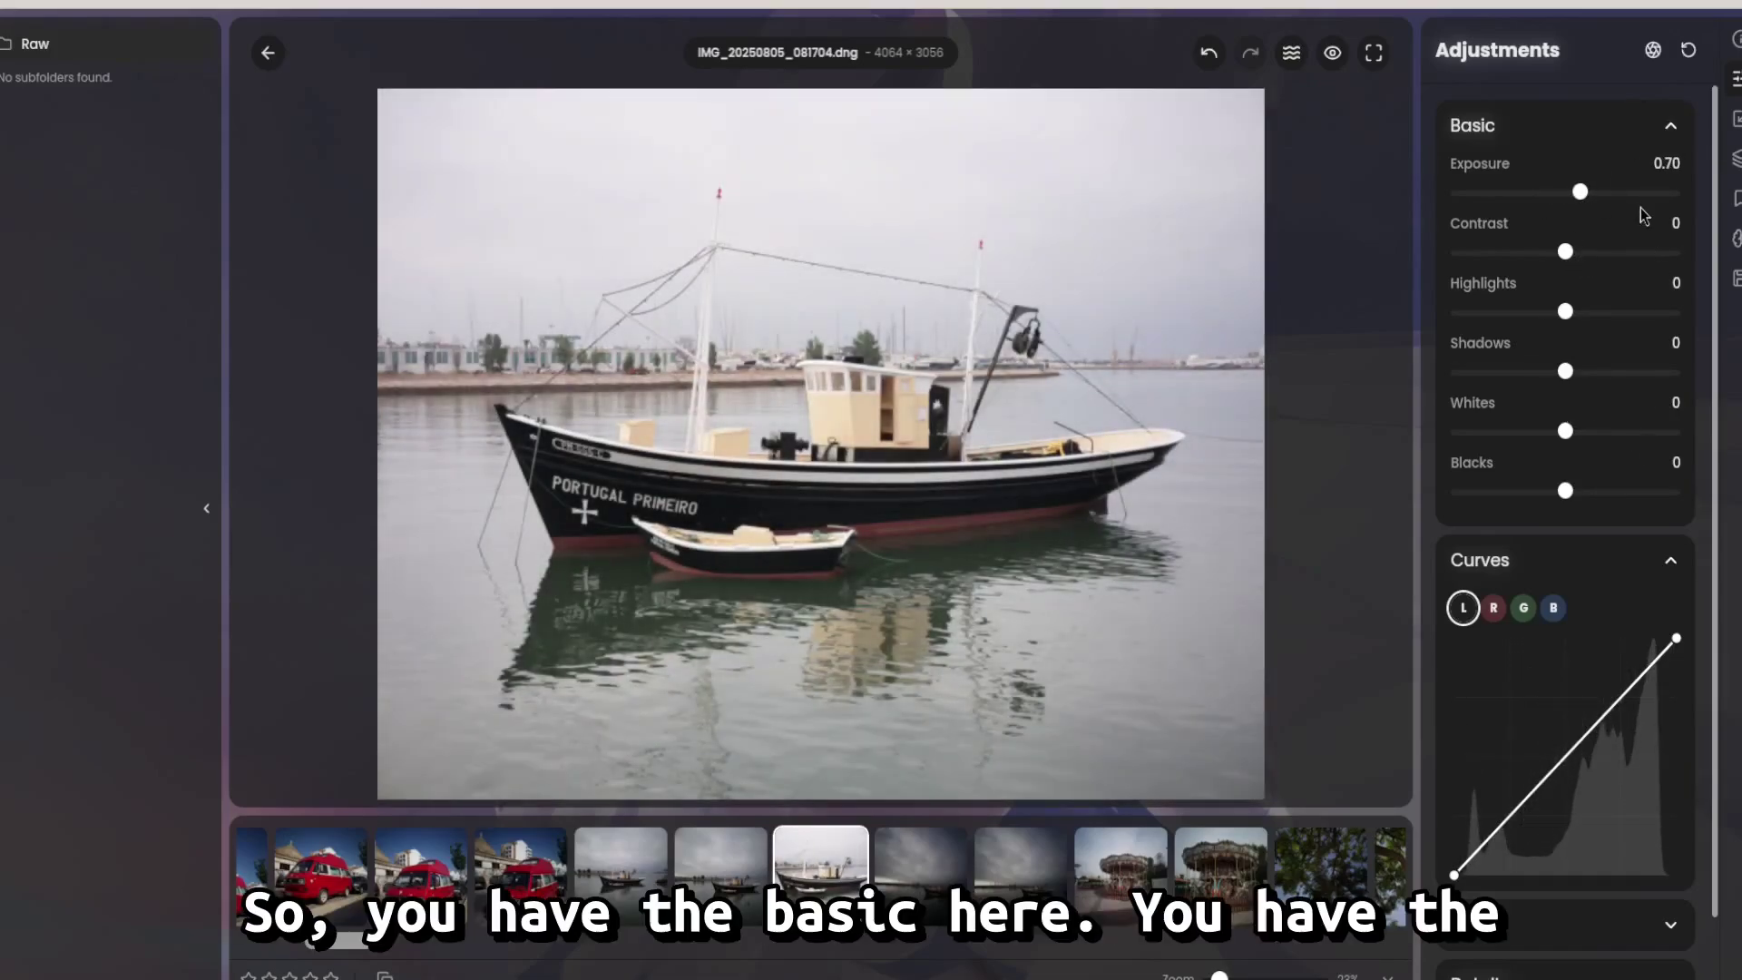
Step: In the Color section, set Temperature to 67 and tint the Shadows wheel red-magenta
left_click(1668, 128)
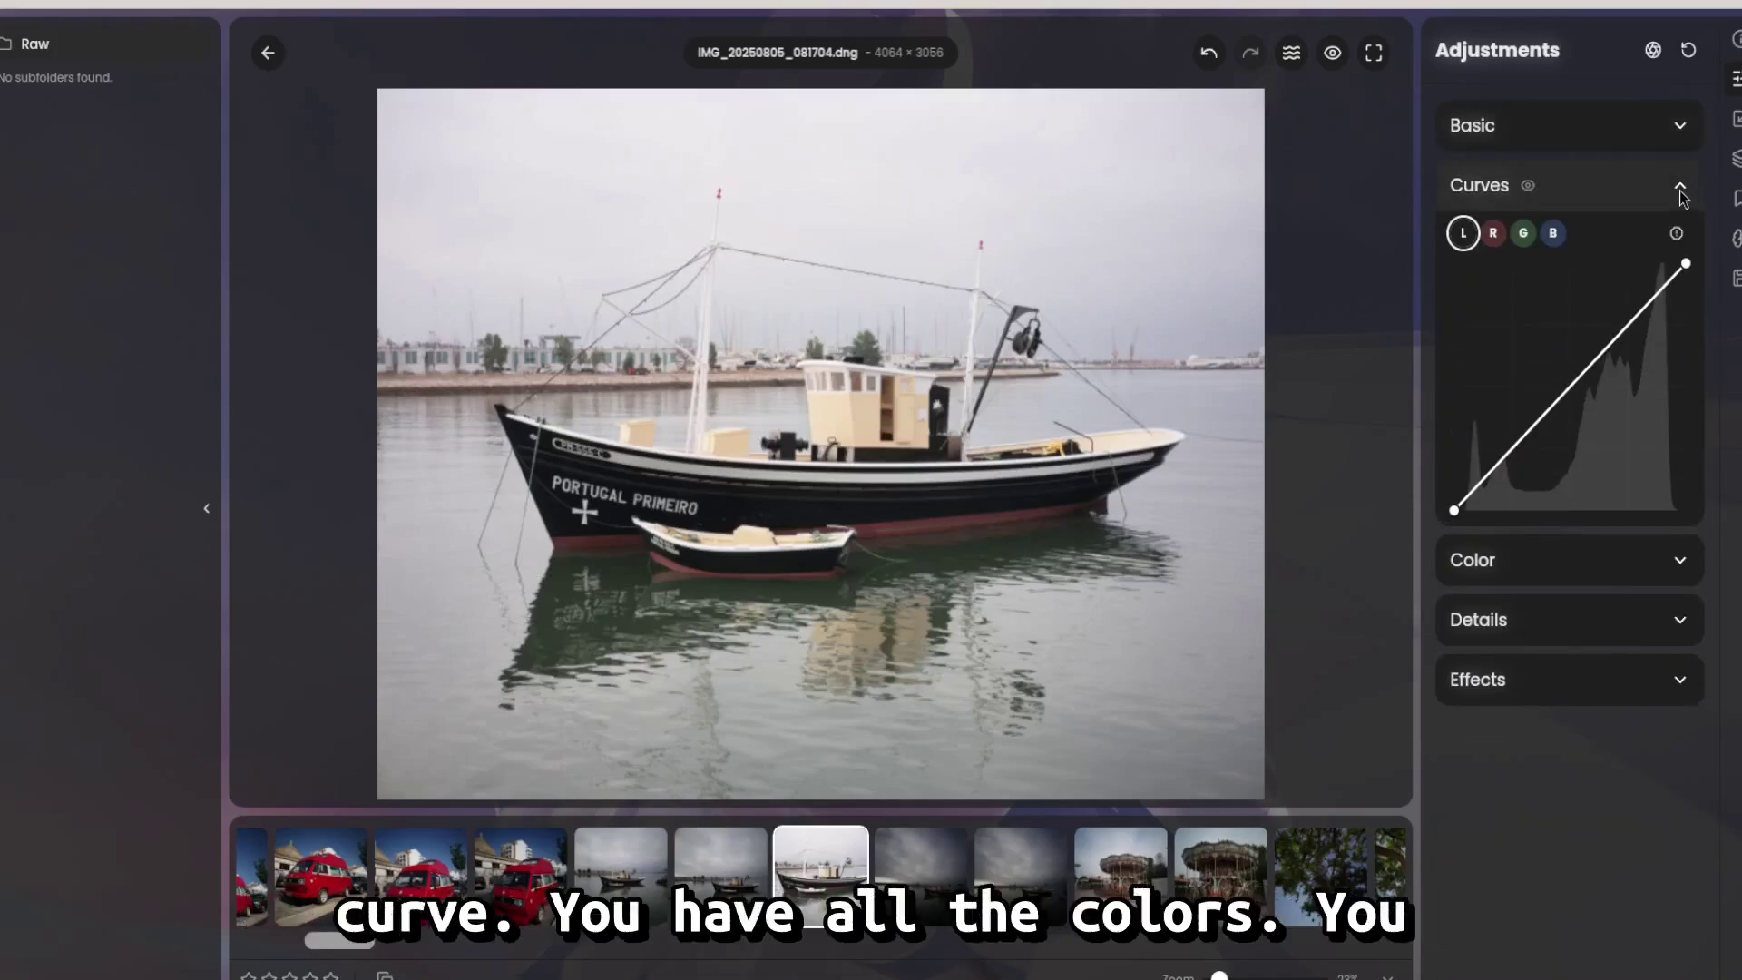
left_click(1680, 185)
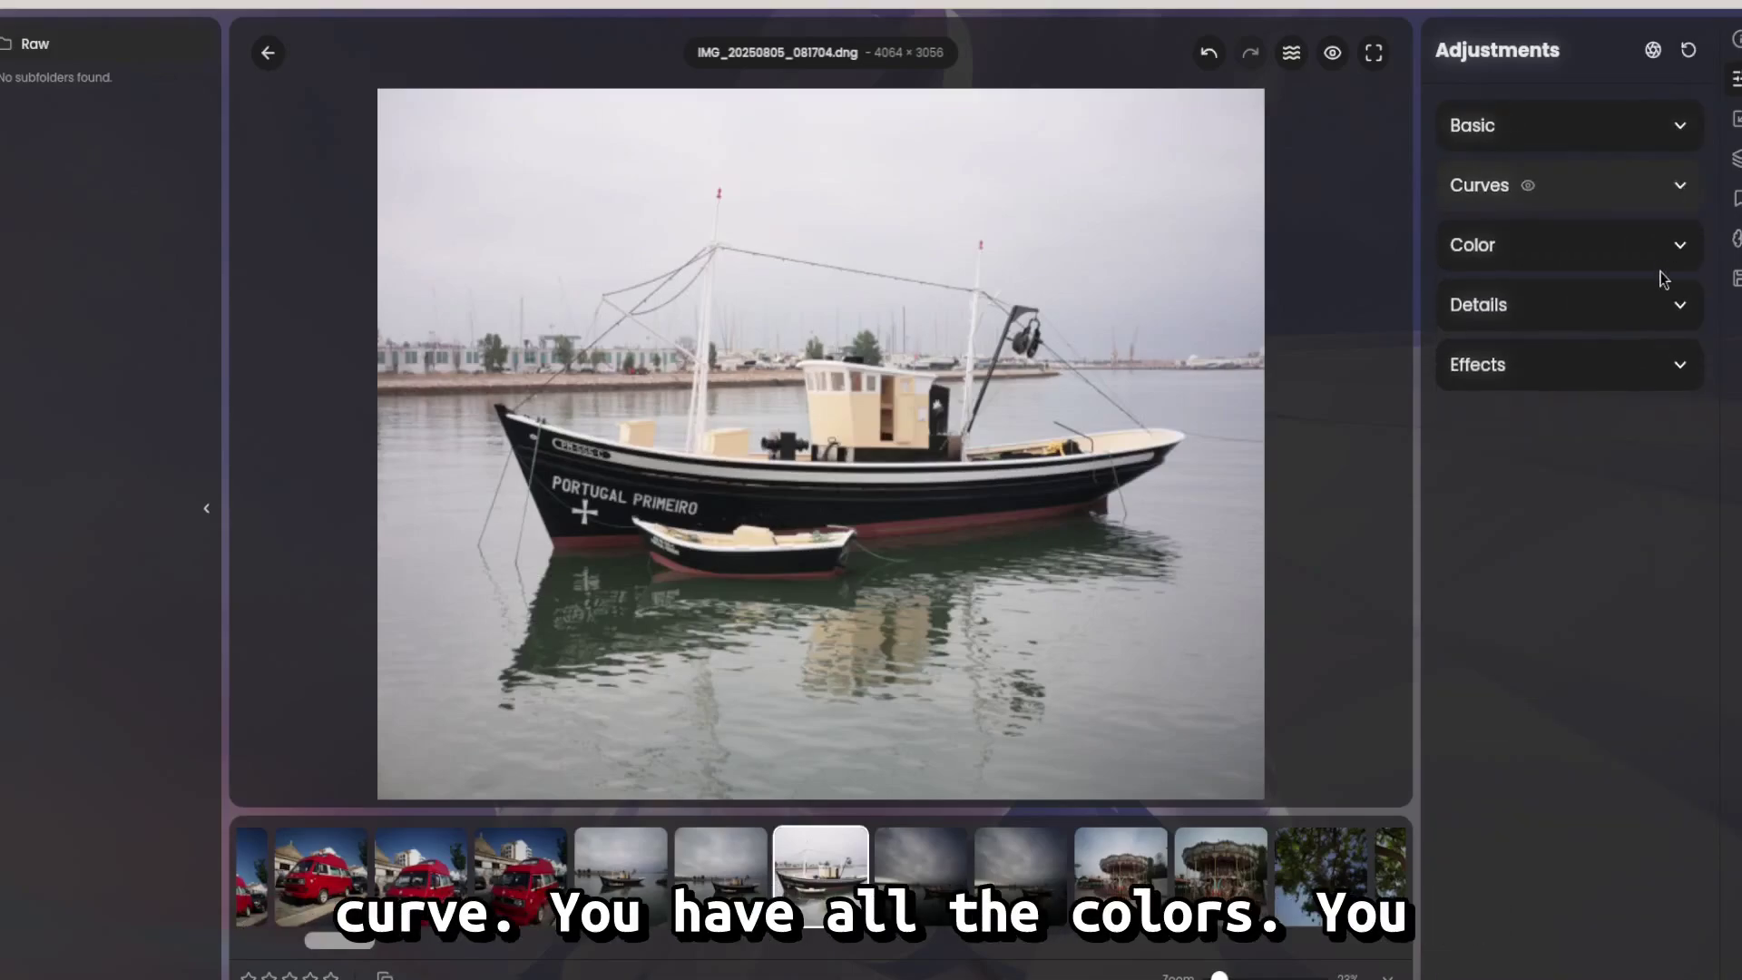
left_click(1676, 252)
scroll(1555, 684, "down", 10)
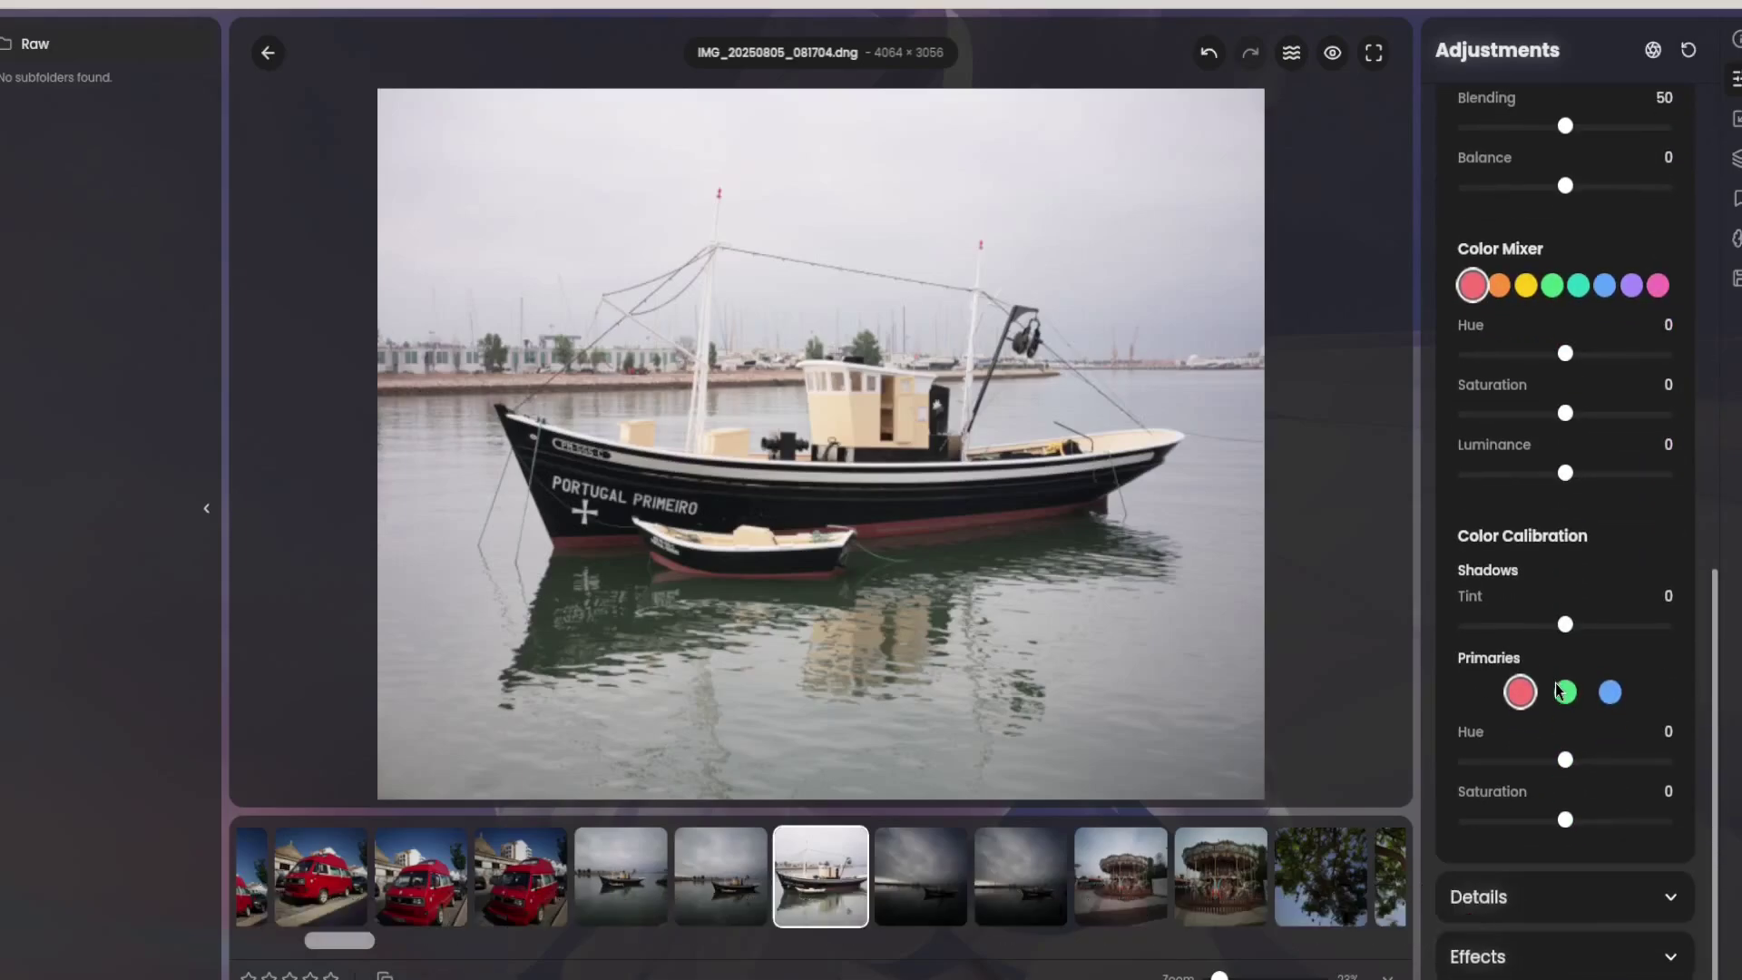
scroll(1557, 688, "up", 10)
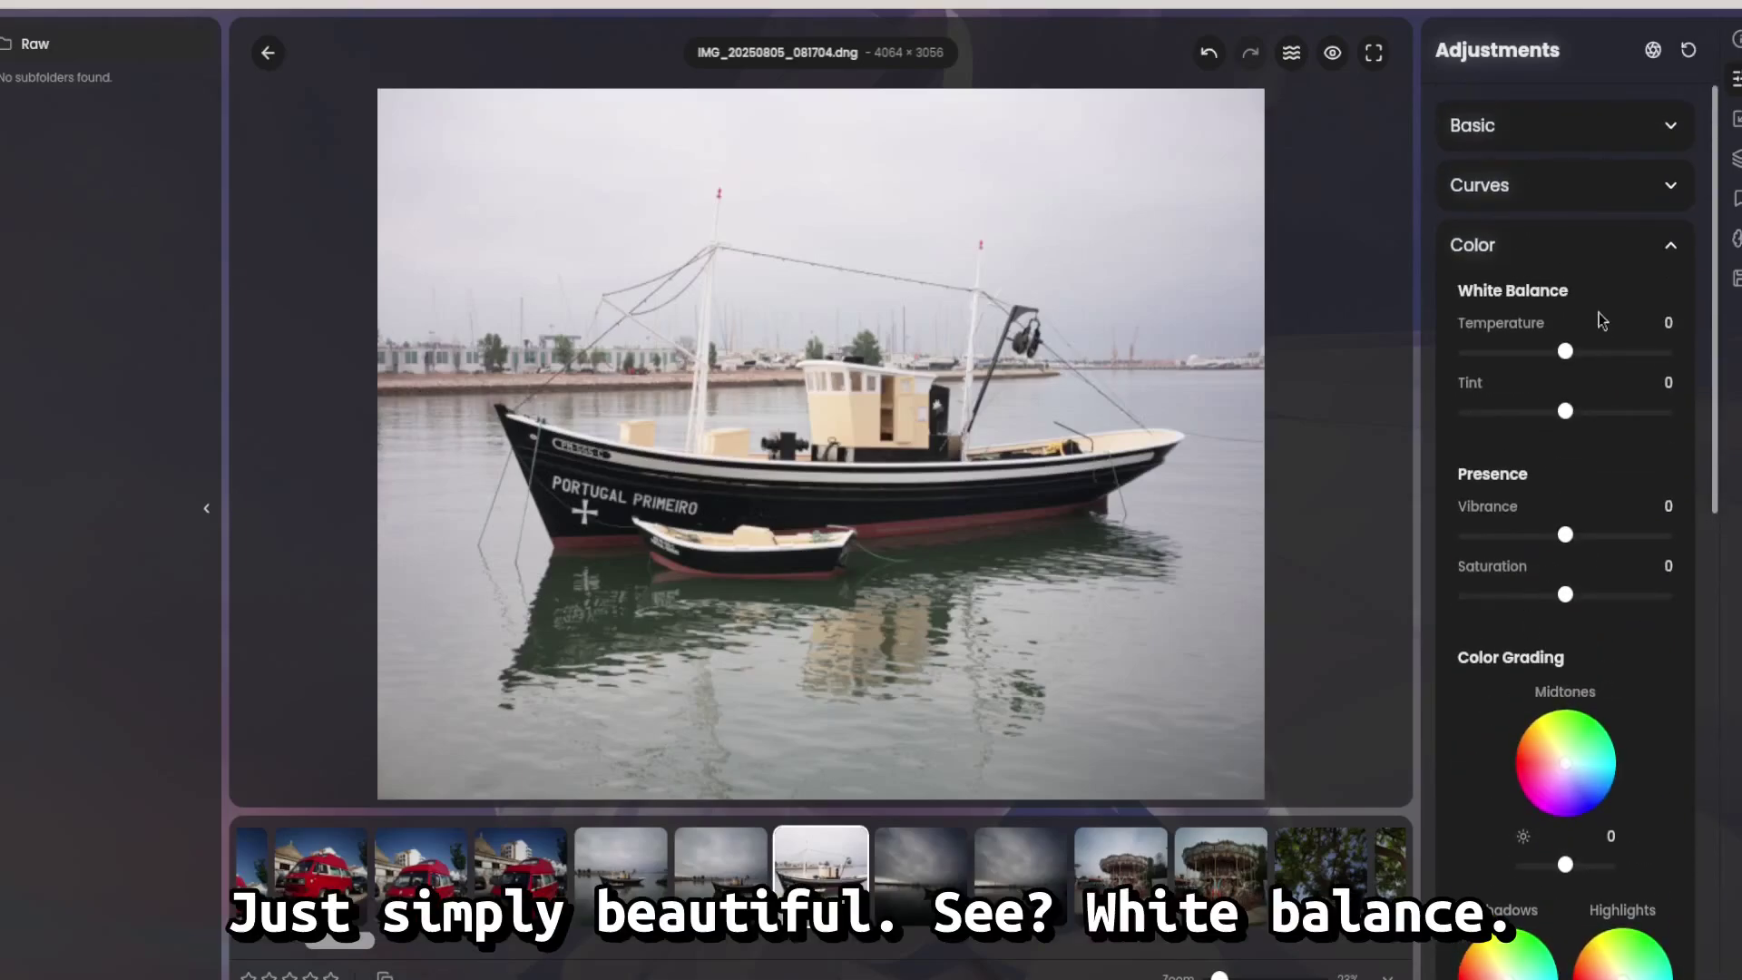
left_click_drag(1563, 356, 1632, 352)
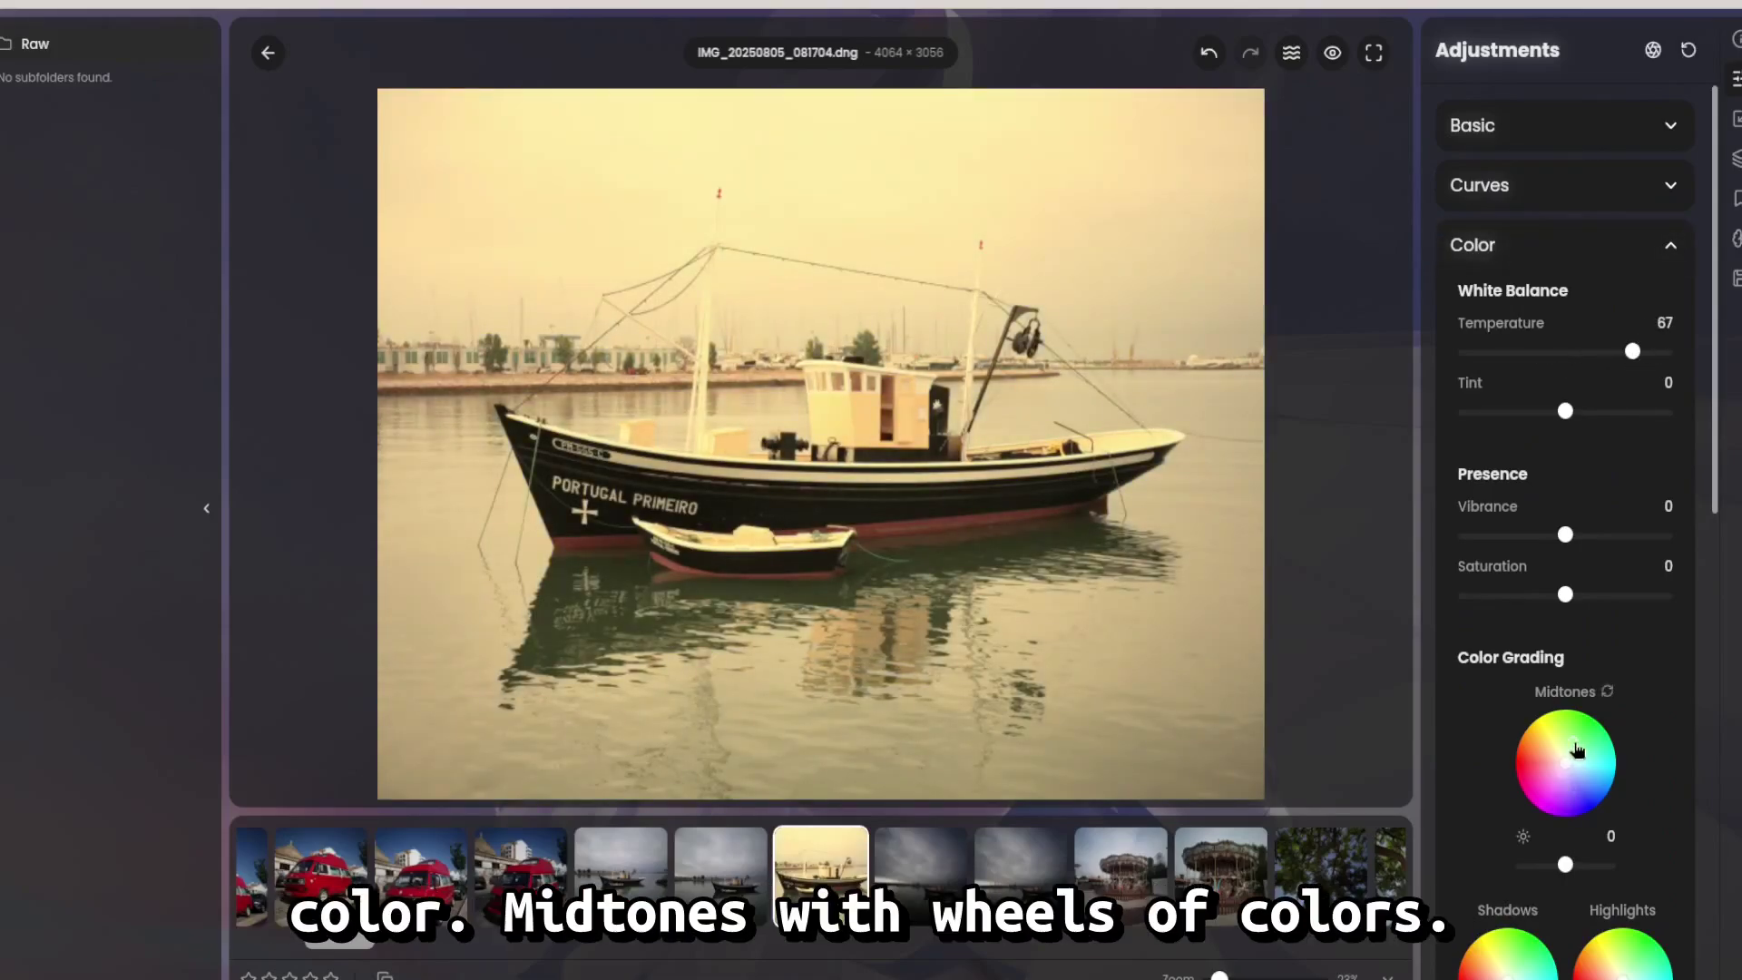
scroll(1575, 755, "down", 2)
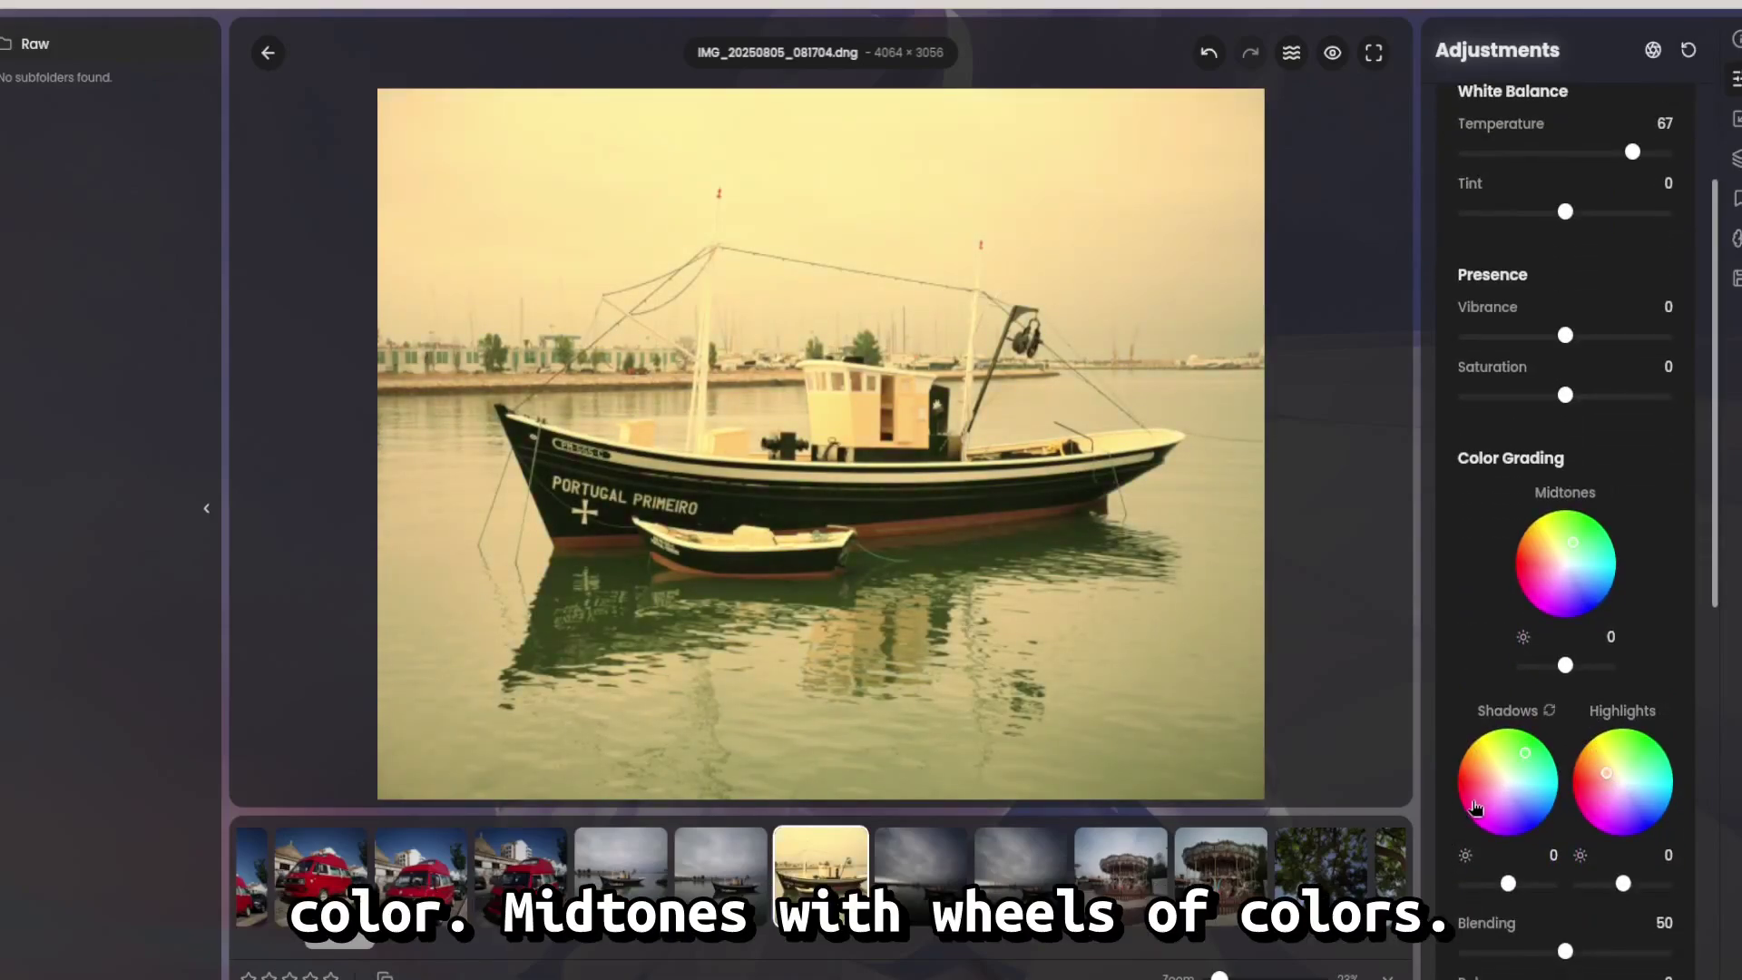
left_click(1473, 802)
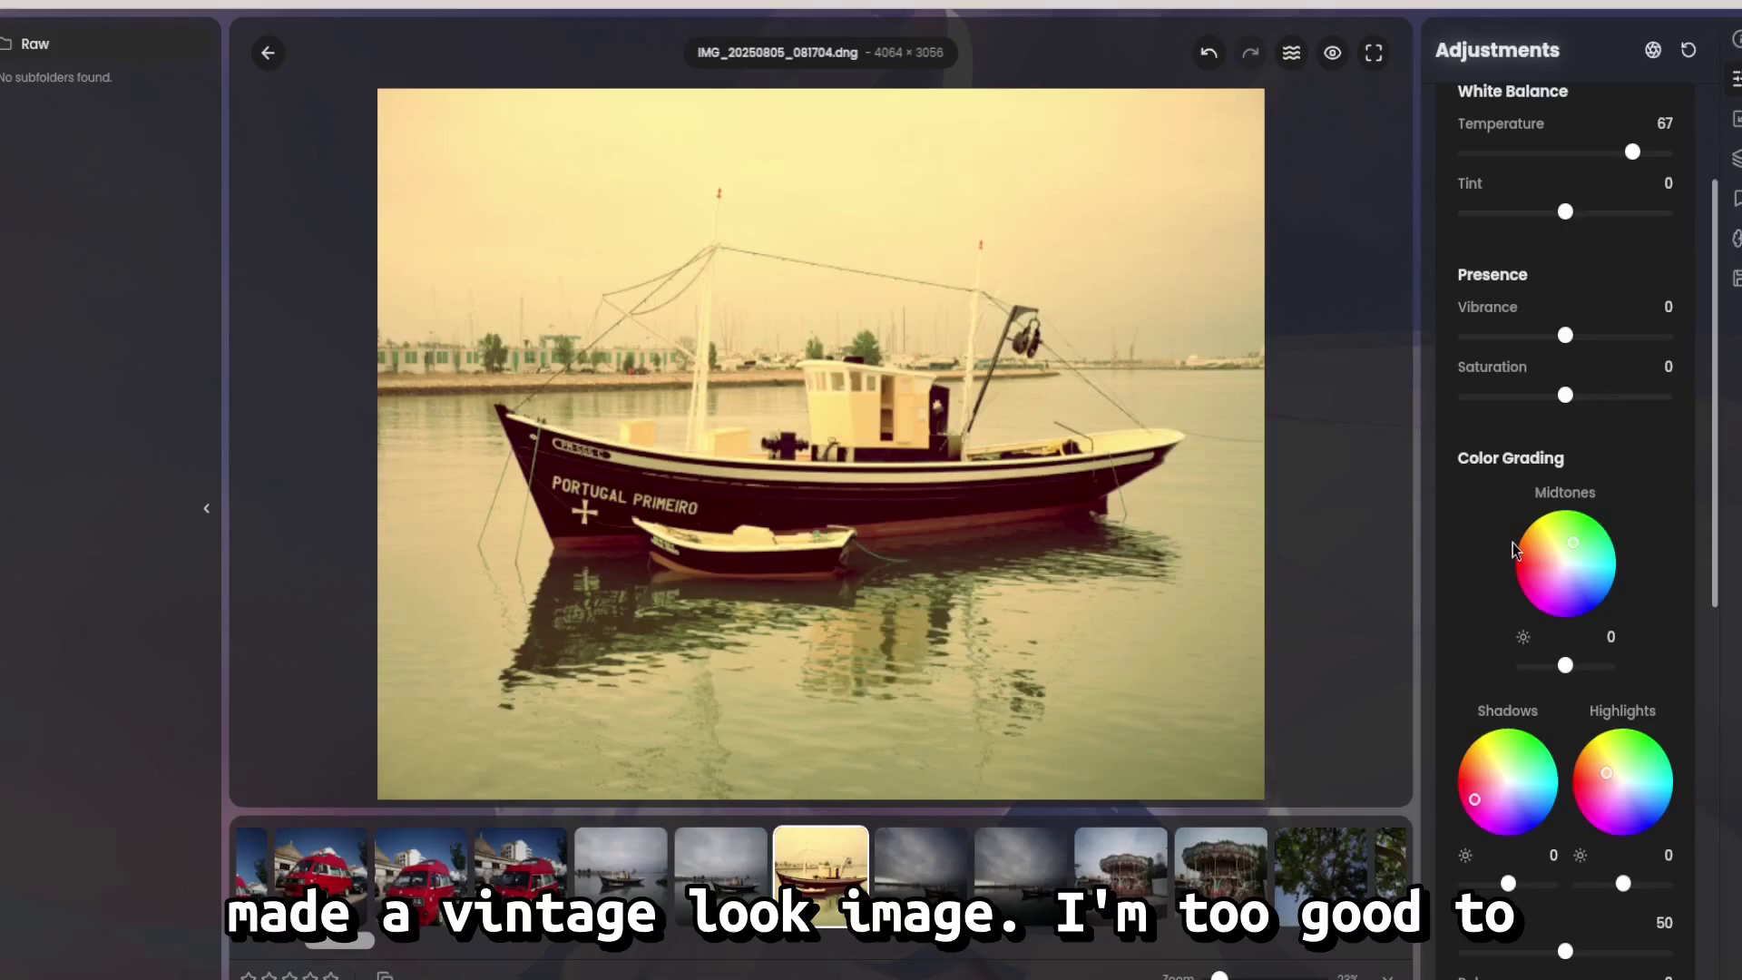
Step: Expand Details, try some sharpening, then reset all adjustments to their defaults
scroll(1687, 332, "up", 6)
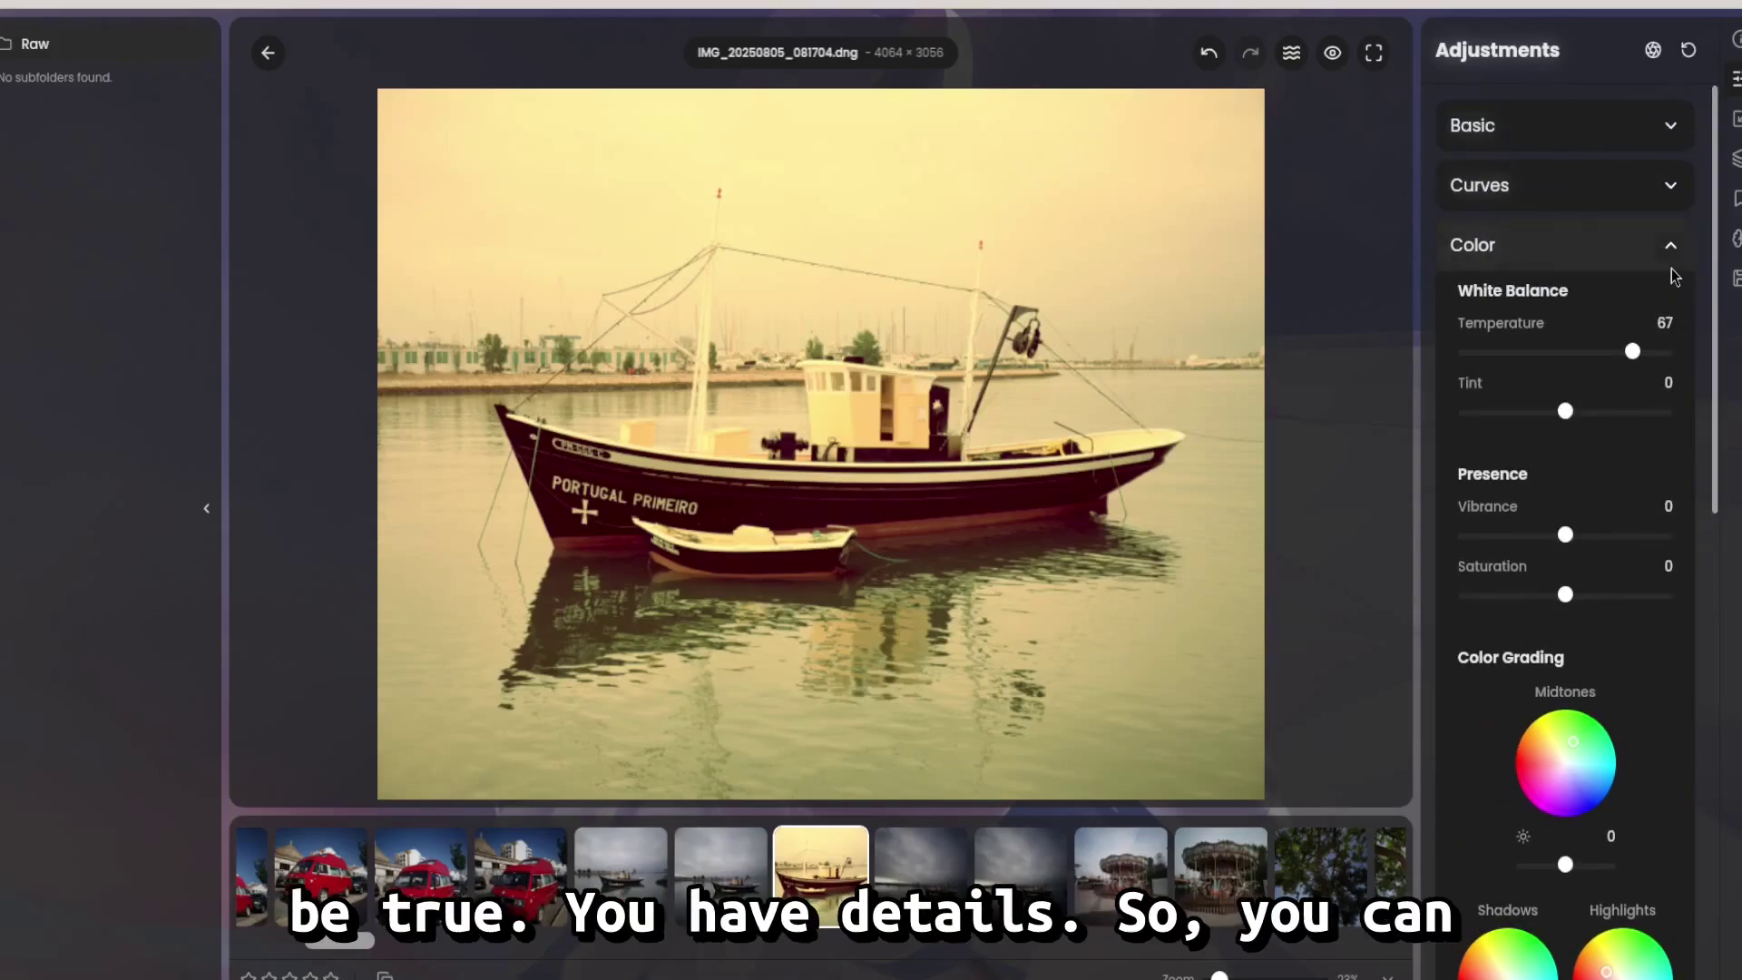
left_click(1673, 275)
left_click(1689, 303)
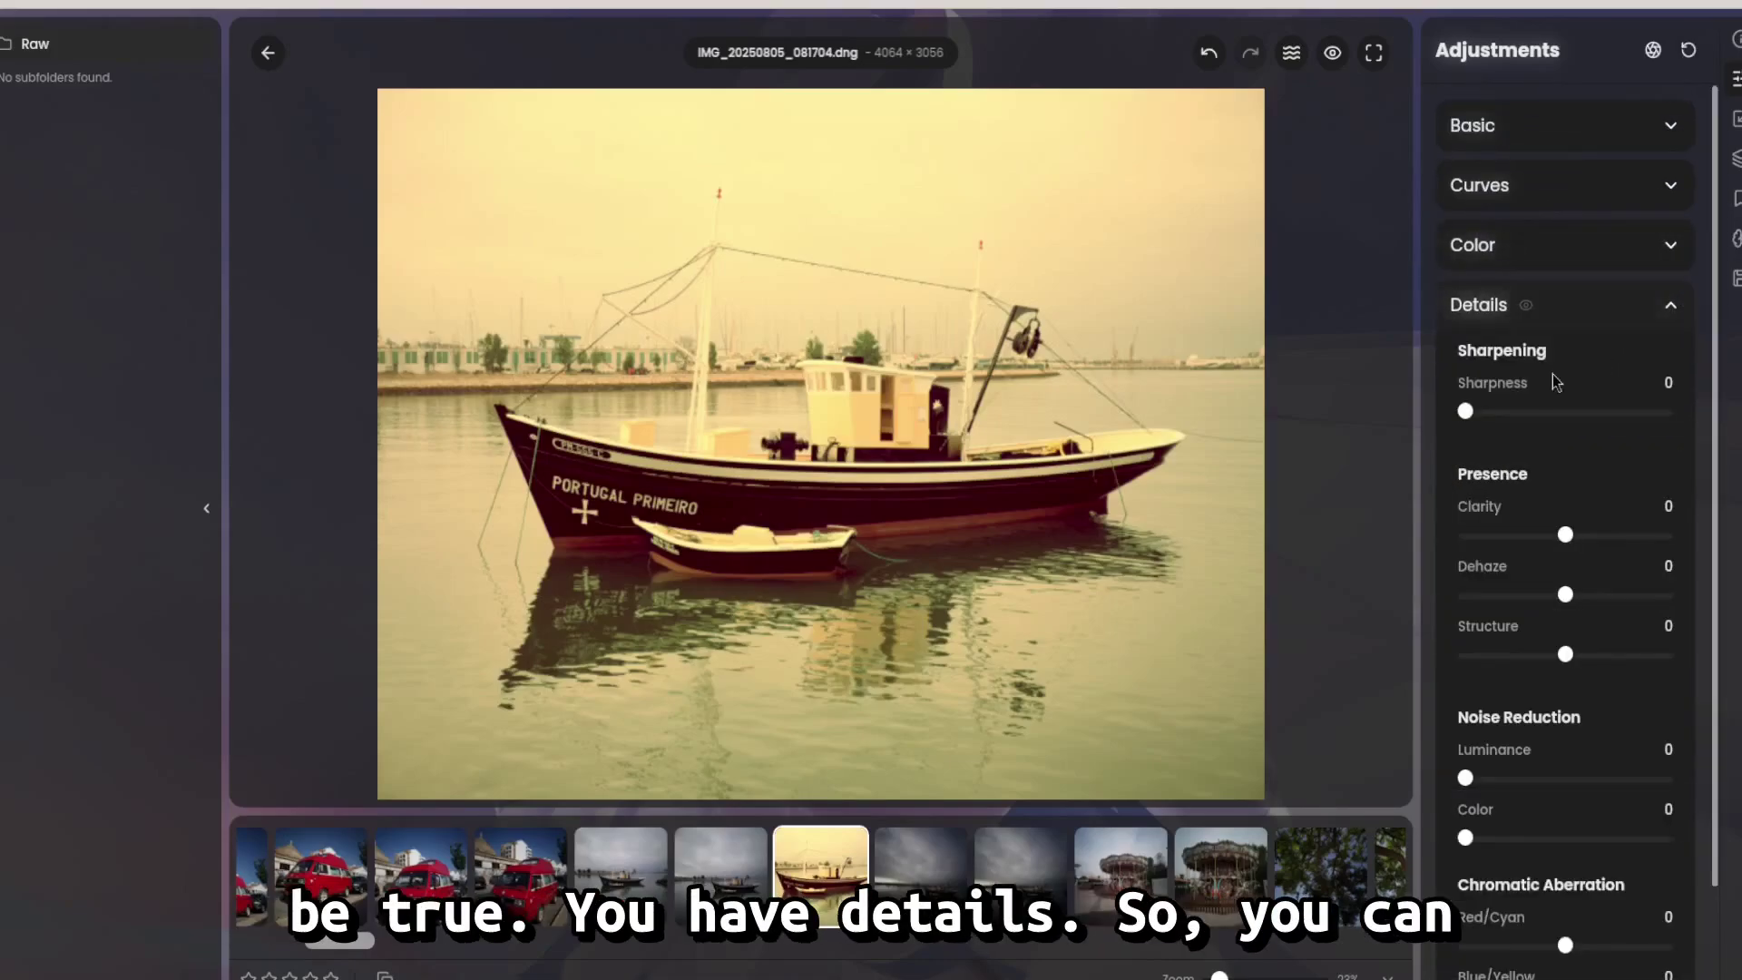
left_click(1537, 413)
mouse_move(1583, 416)
left_mouse_down()
mouse_move(1656, 414)
mouse_move(1564, 414)
left_mouse_up()
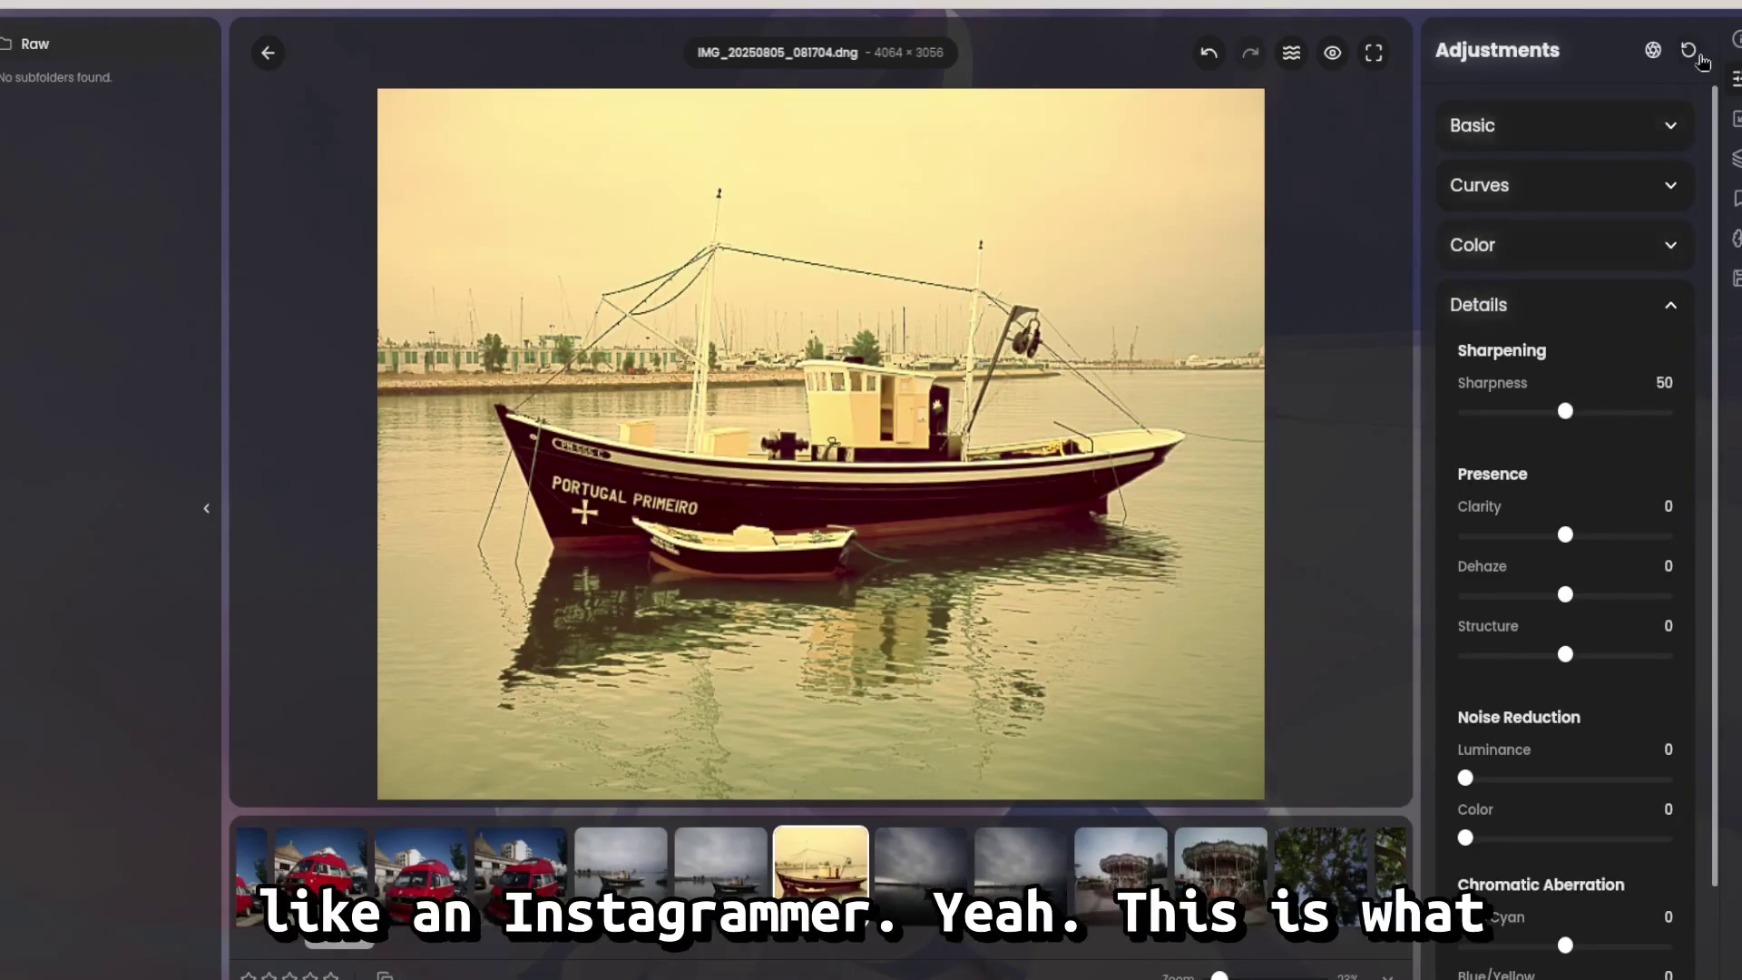
left_click(1691, 53)
Step: Set Clarity 60 and Dehaze 59, zero both Noise Reduction sliders, and show Effects
left_click_drag(1542, 416, 1318, 427)
left_click_drag(1584, 537, 1624, 537)
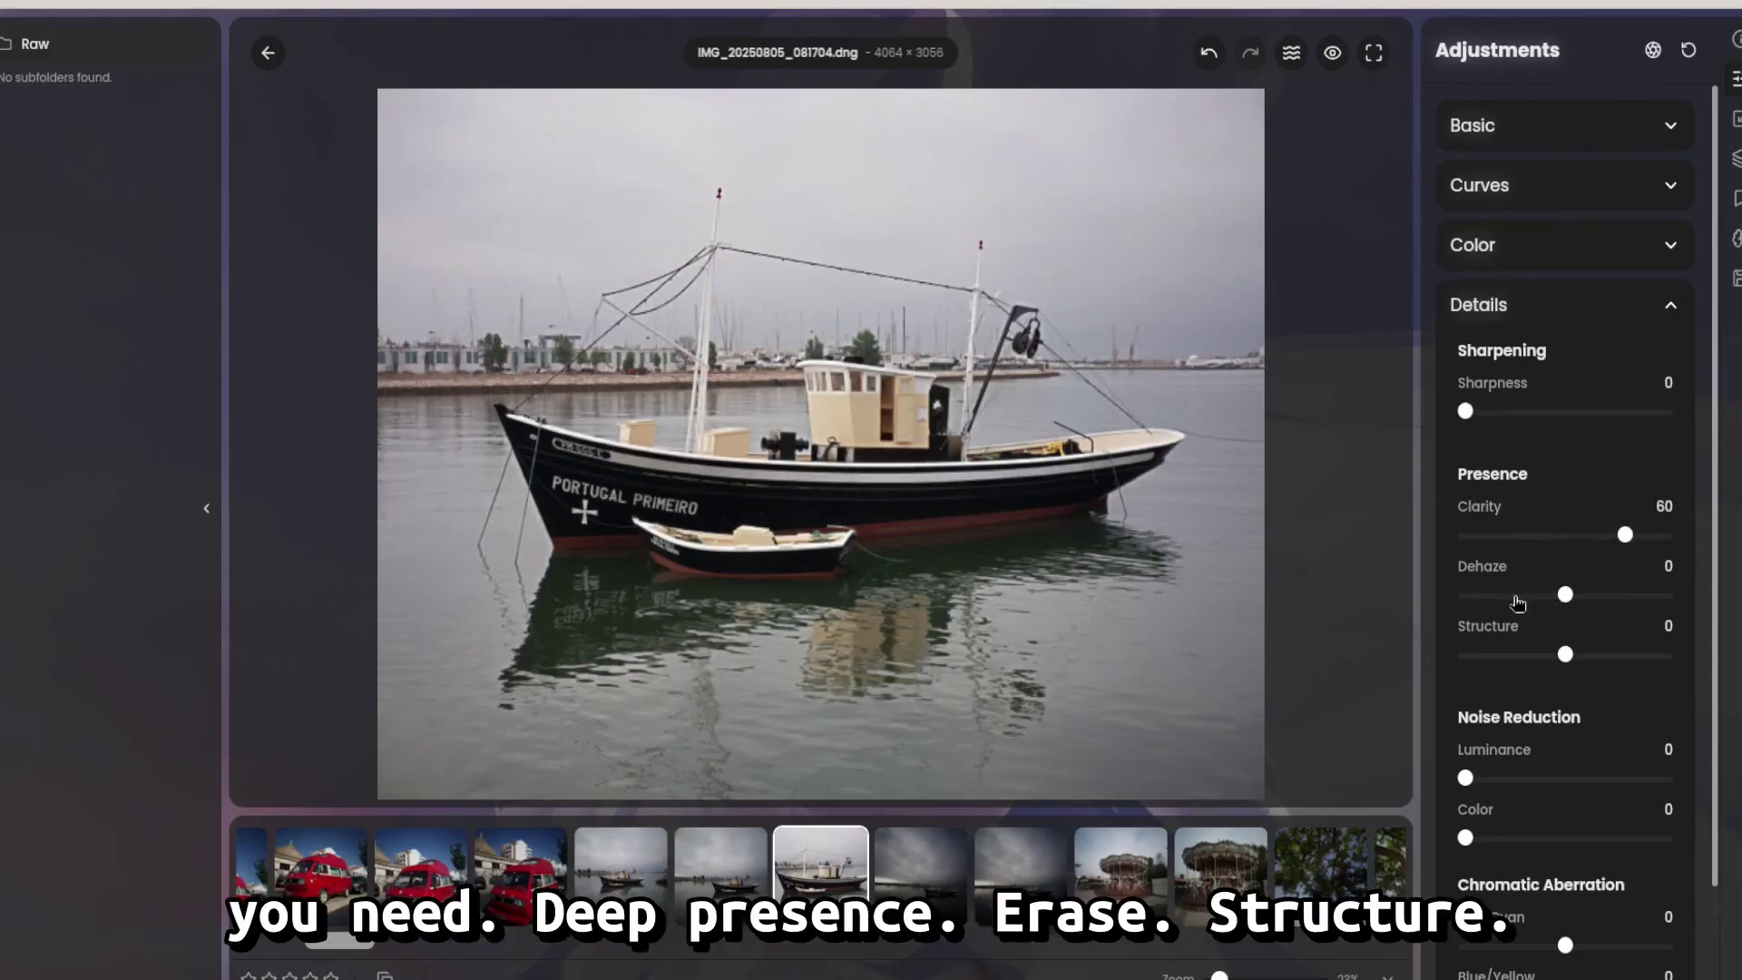
left_click_drag(1565, 594, 1623, 594)
mouse_move(1565, 654)
left_mouse_down()
mouse_move(1507, 657)
mouse_move(1636, 655)
mouse_move(1574, 649)
left_mouse_up()
scroll(1566, 672, "down", 2)
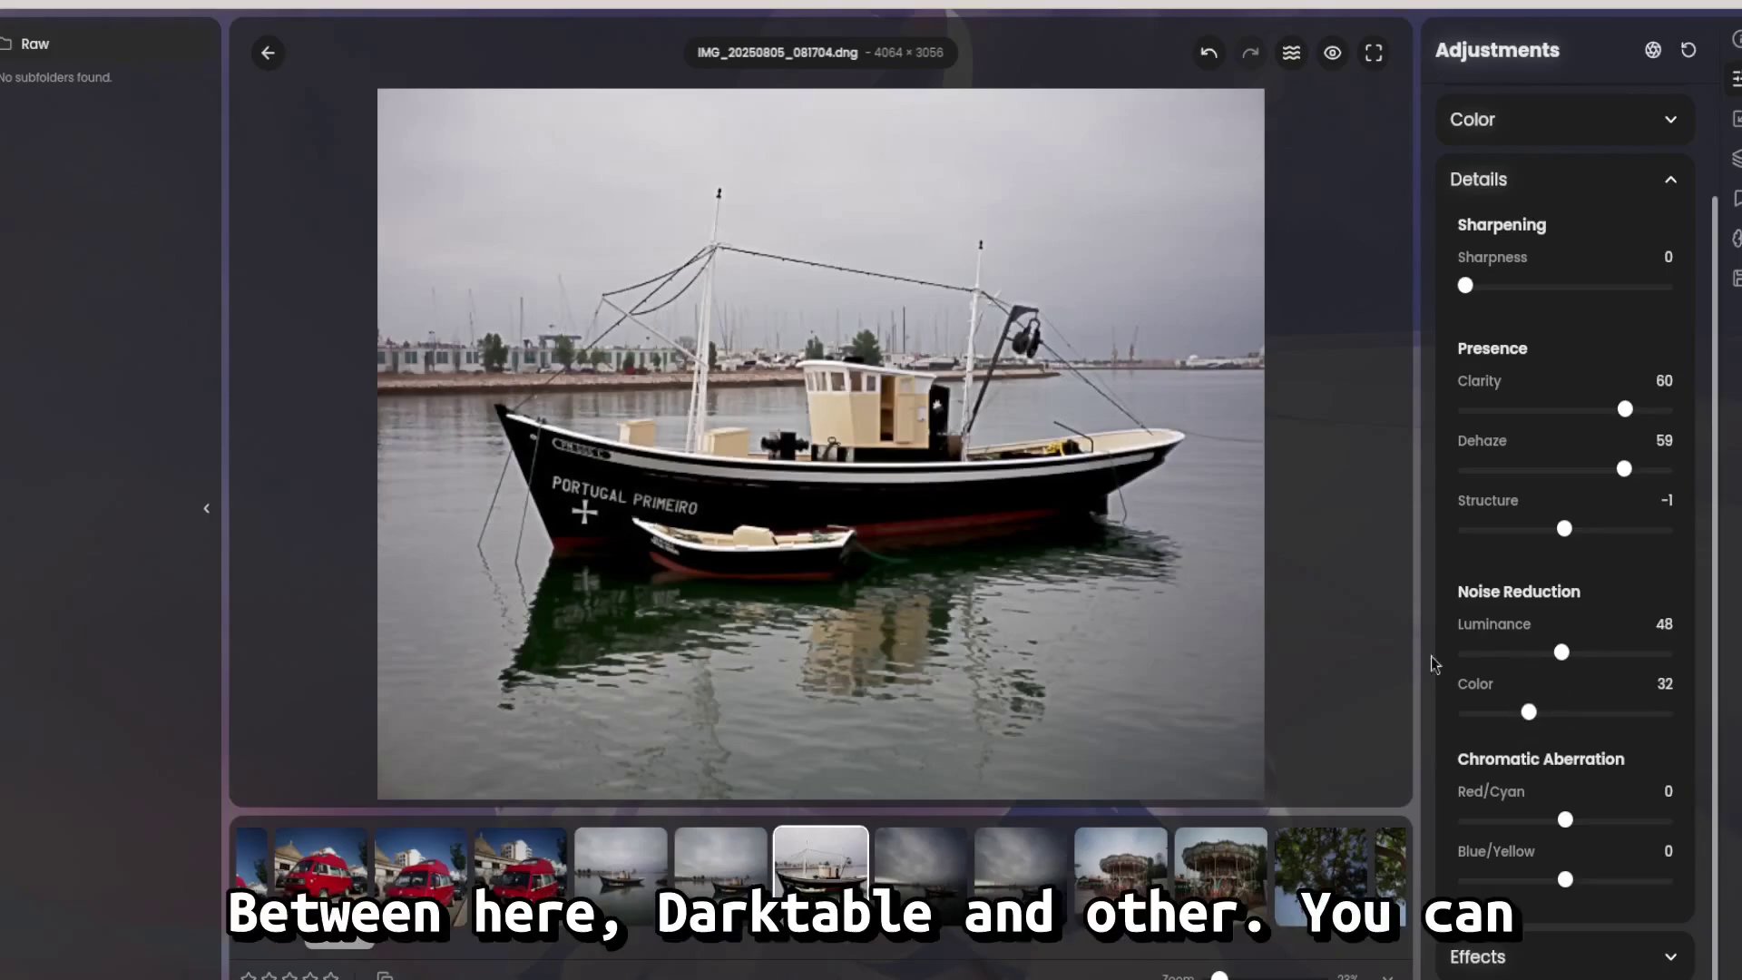
left_click(1465, 652)
left_click(1485, 714)
left_click(1670, 957)
left_click(1668, 184)
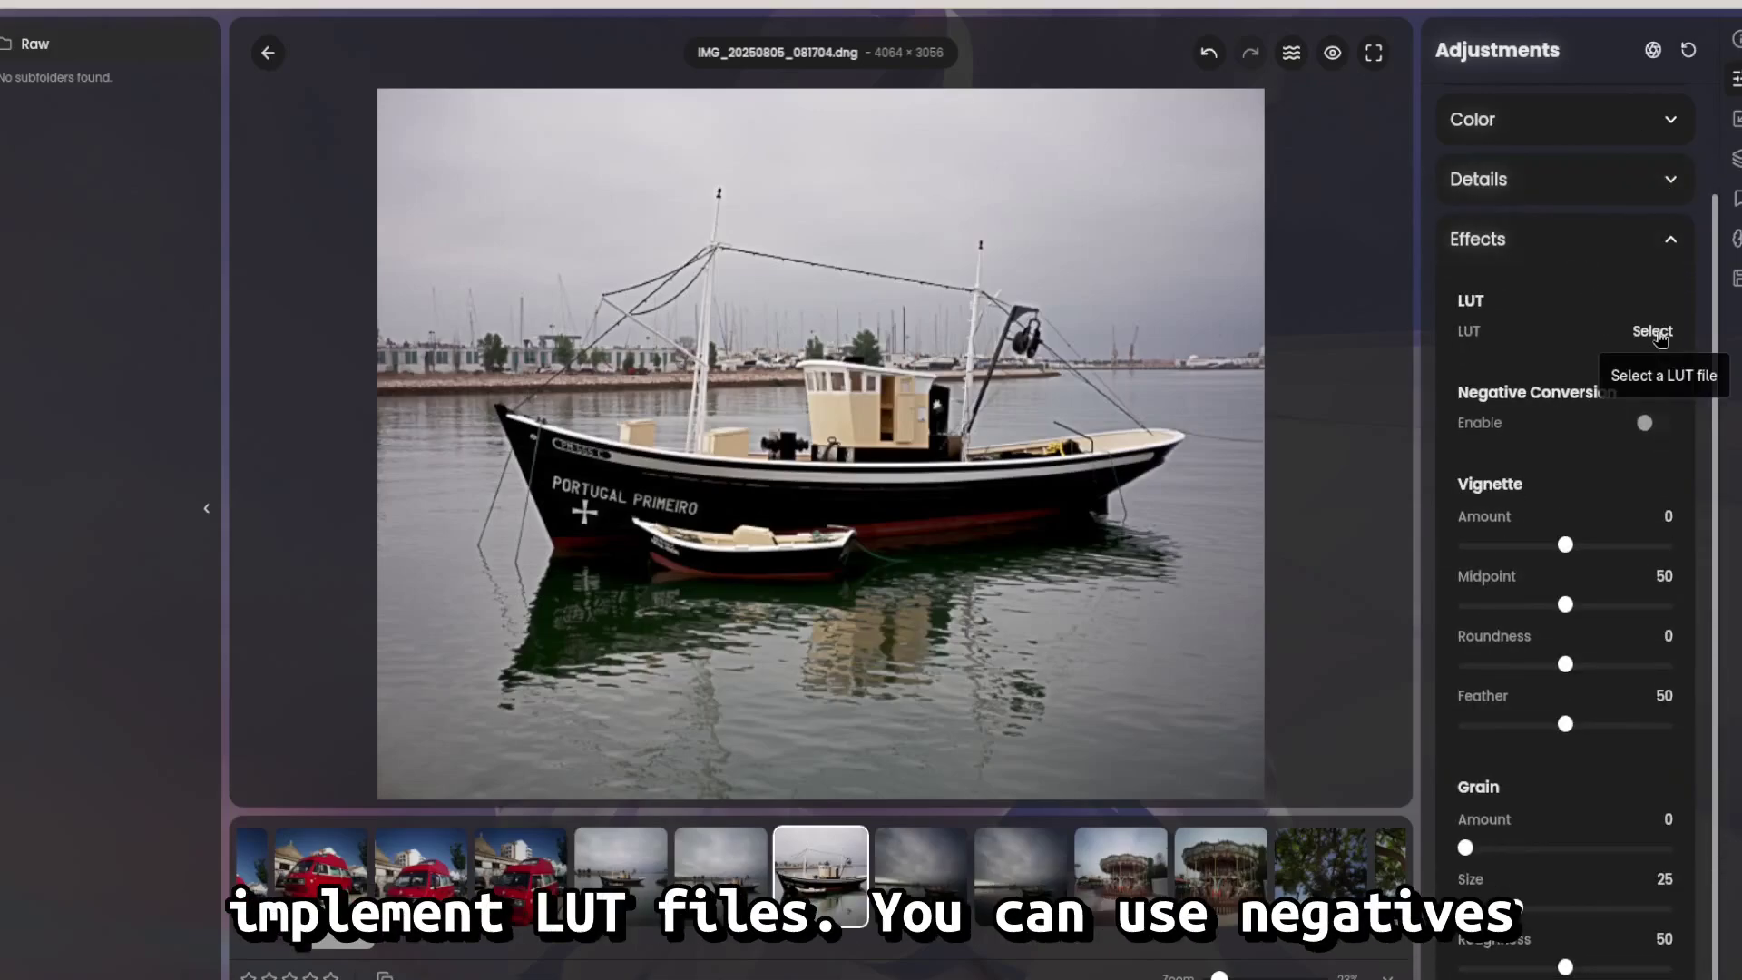
left_click(1646, 424)
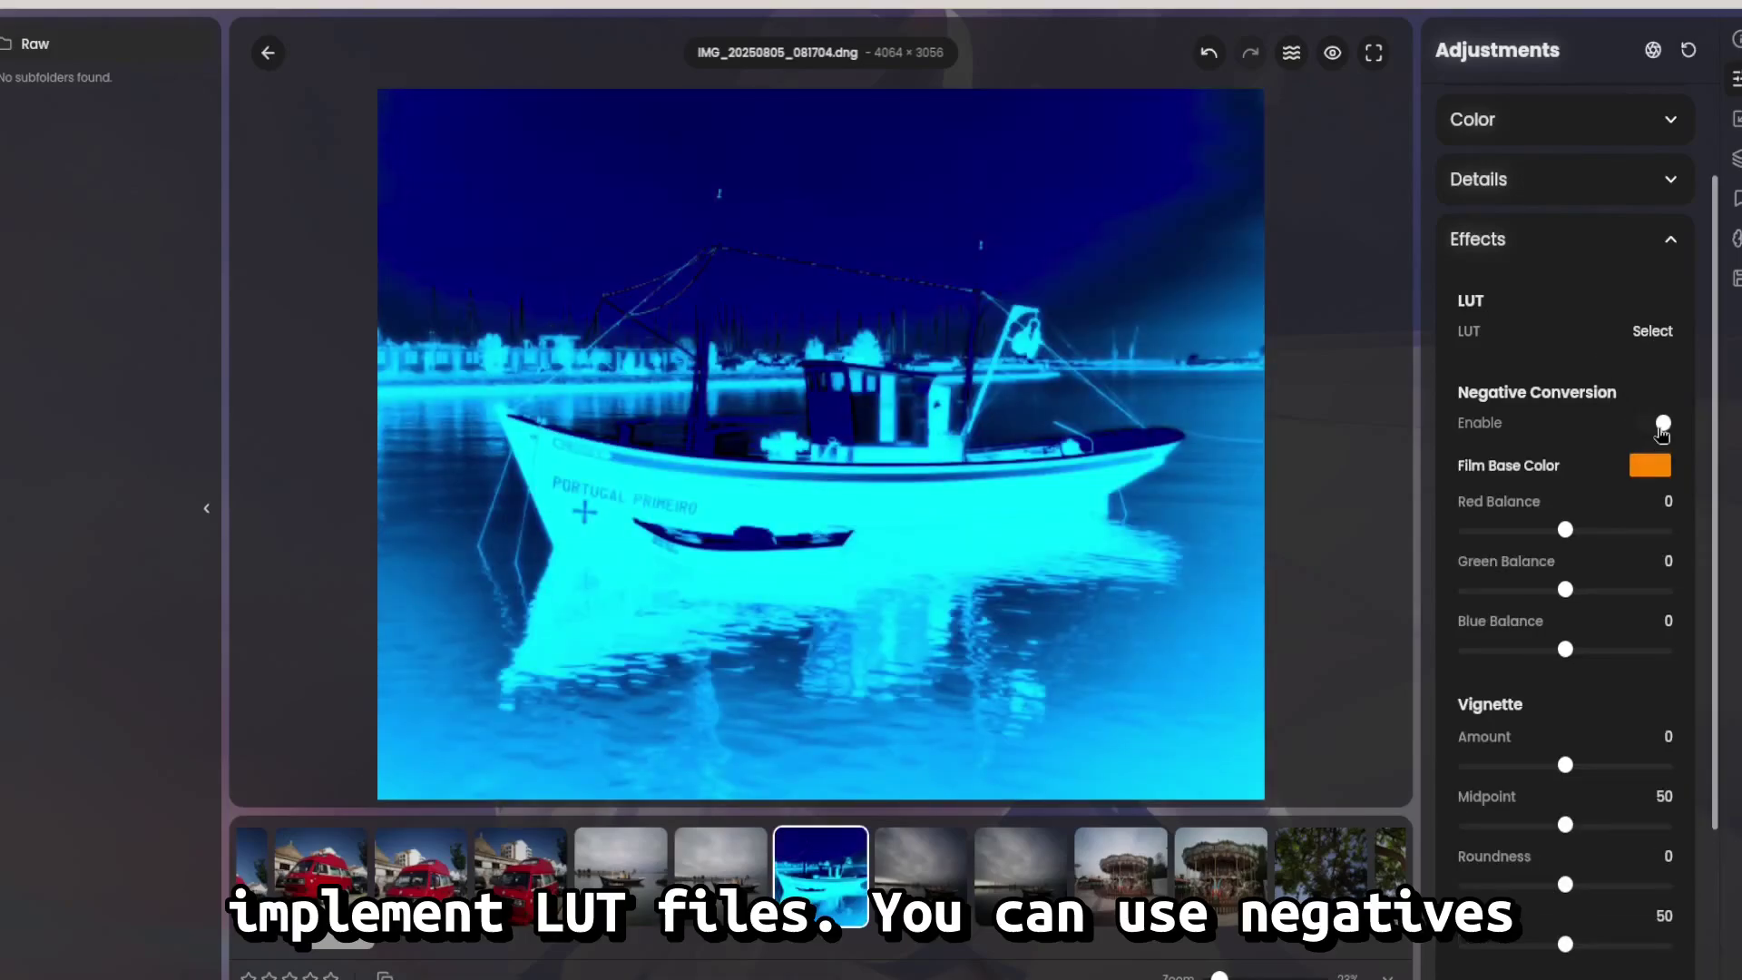
left_click(1660, 424)
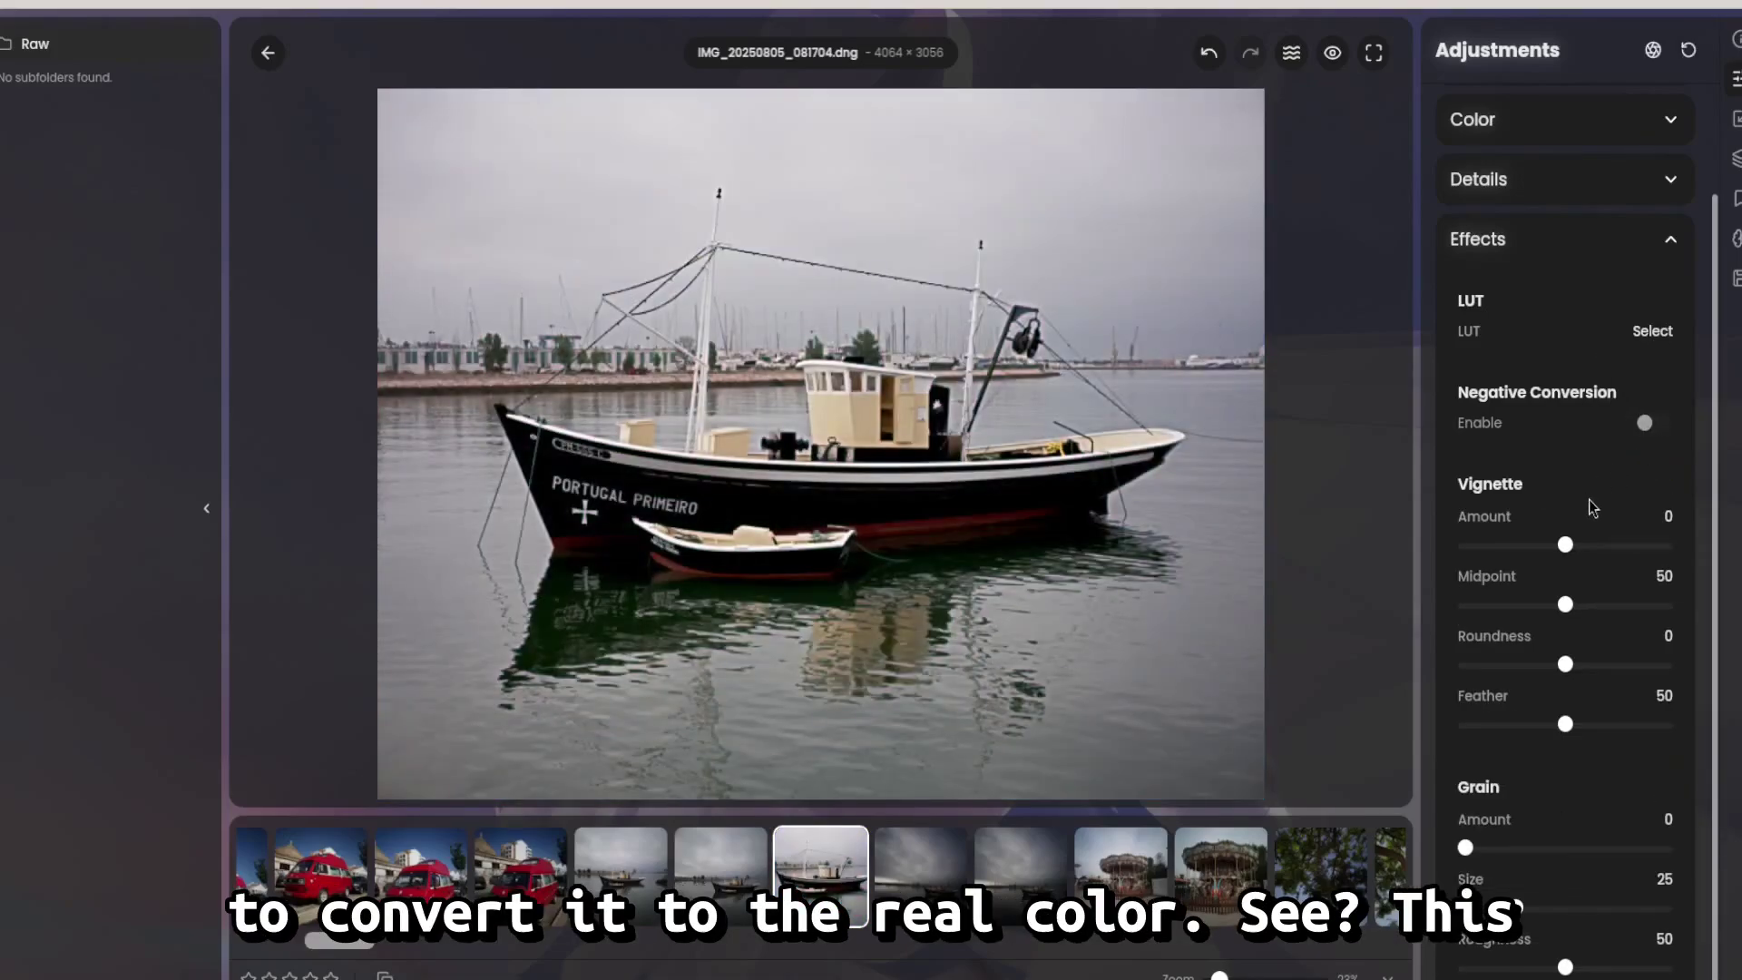
scroll(1495, 649, "down", 1)
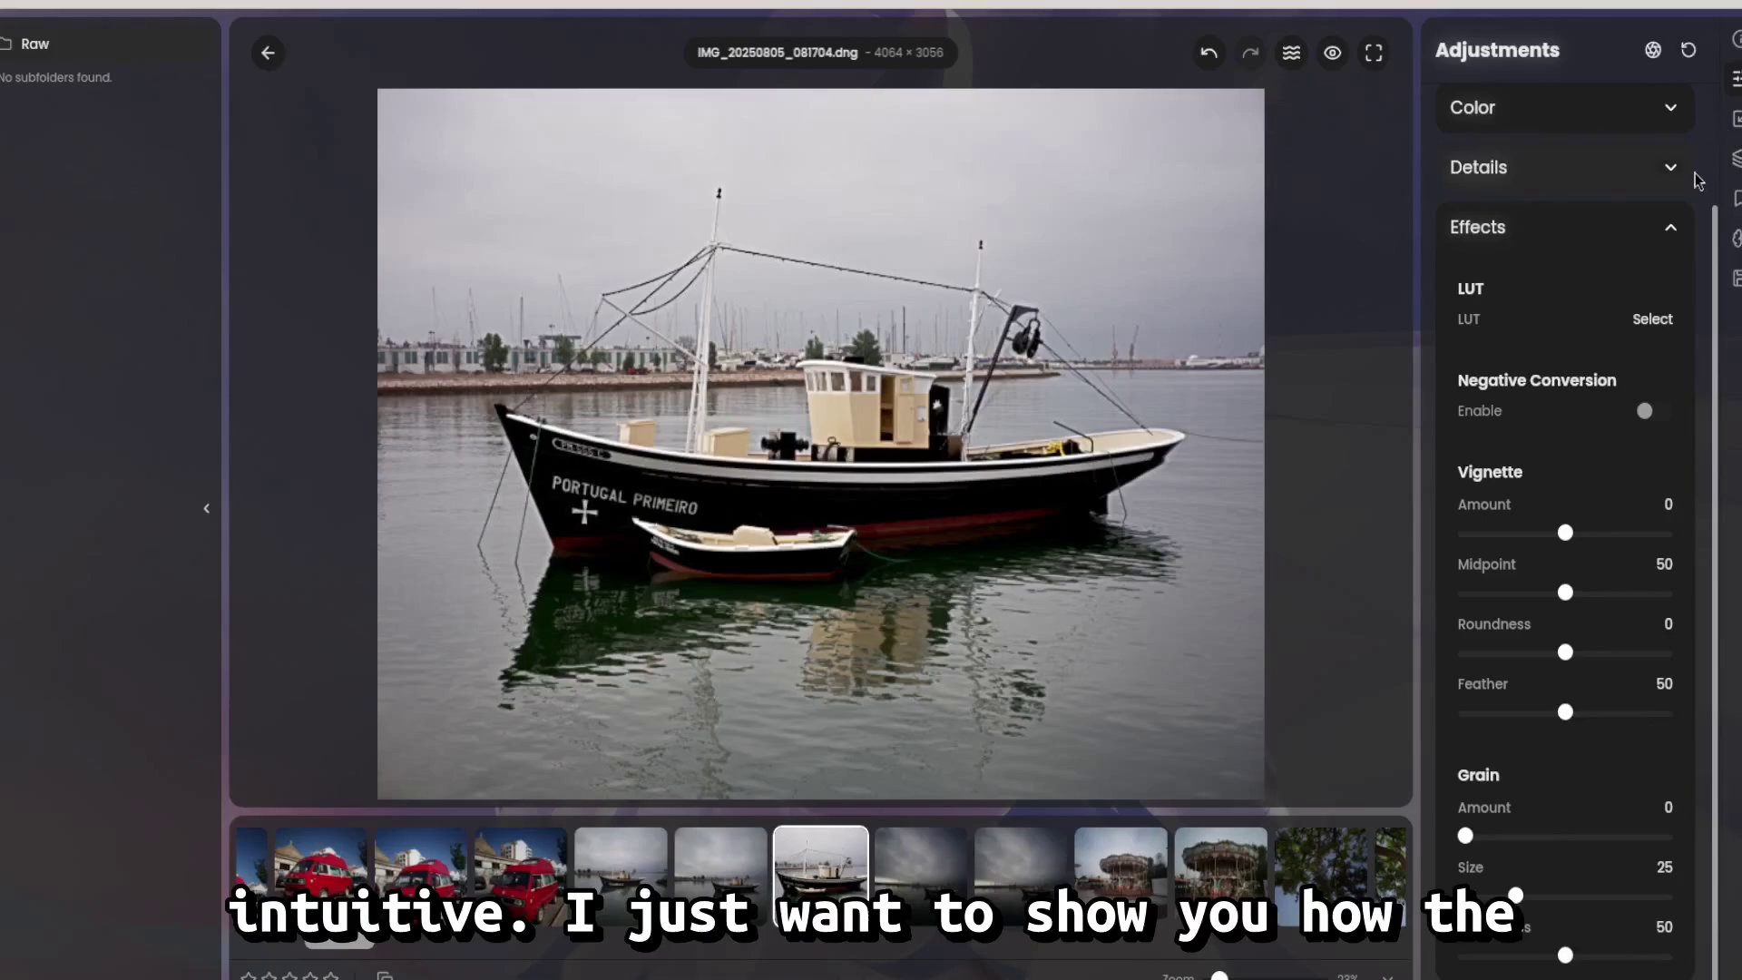
left_click(1668, 228)
Step: In Crop & Transform, keep the Original aspect ratio and 0.0° rotation, then open Masking
key("c")
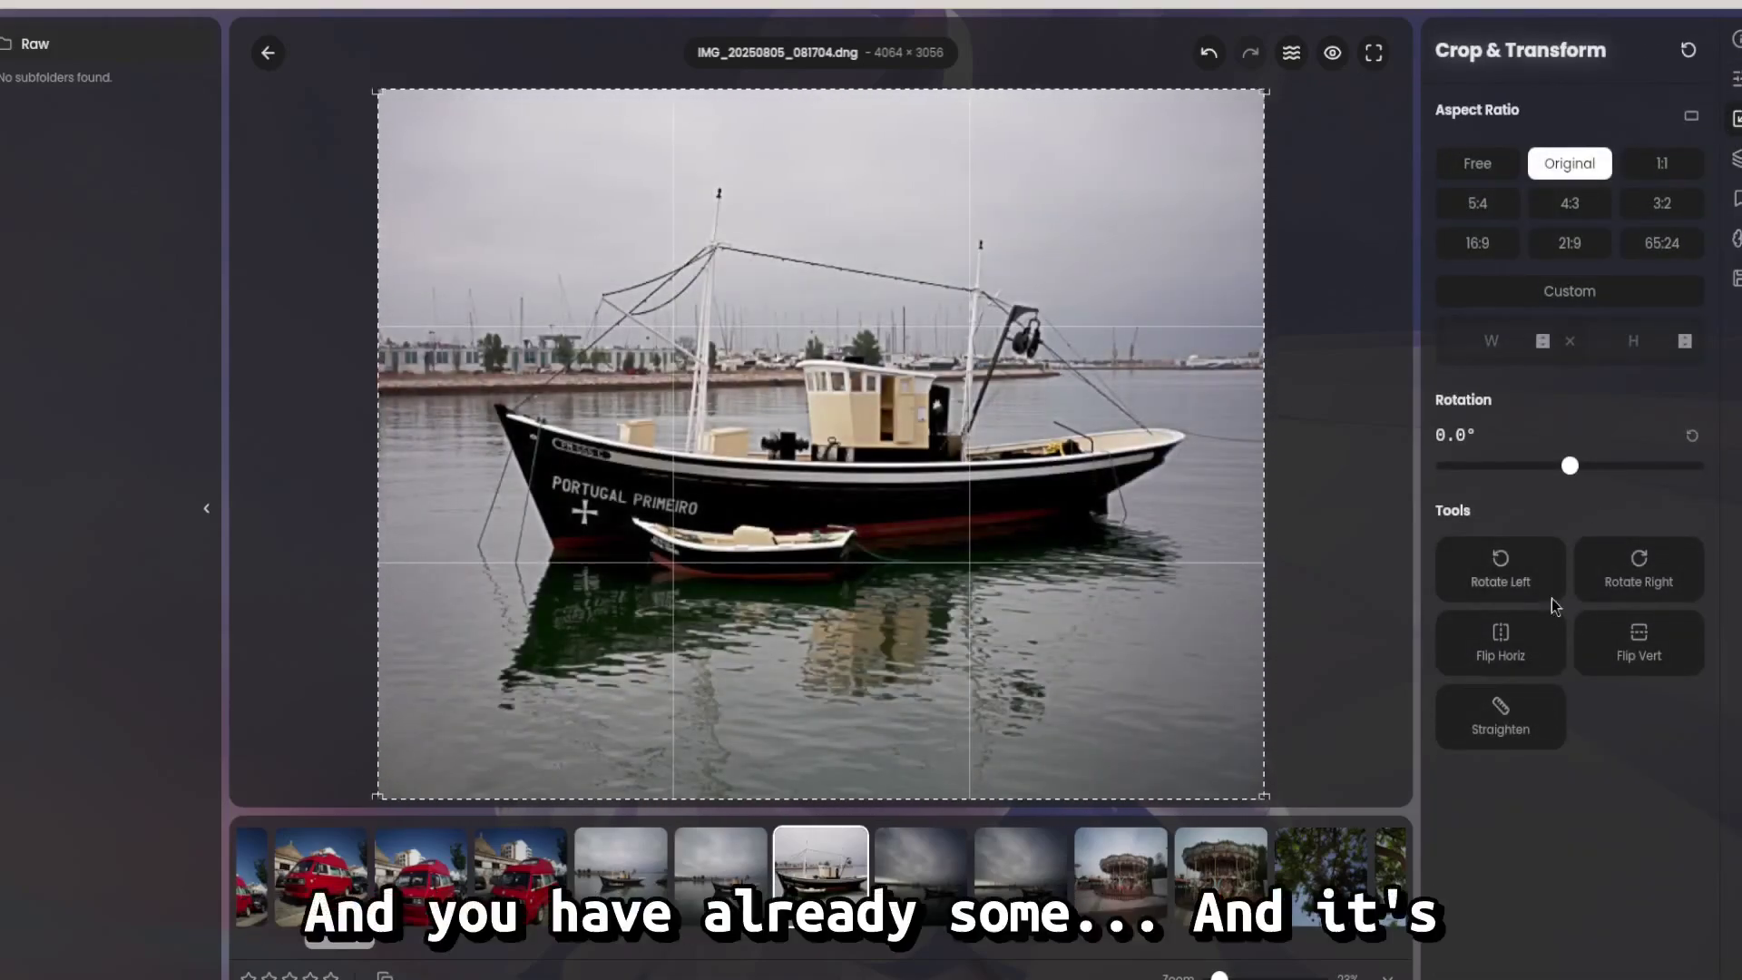
mouse_move(1569, 466)
left_mouse_down()
mouse_move(1543, 467)
mouse_move(1652, 473)
mouse_move(1524, 475)
mouse_move(1609, 479)
mouse_move(1569, 483)
left_mouse_up()
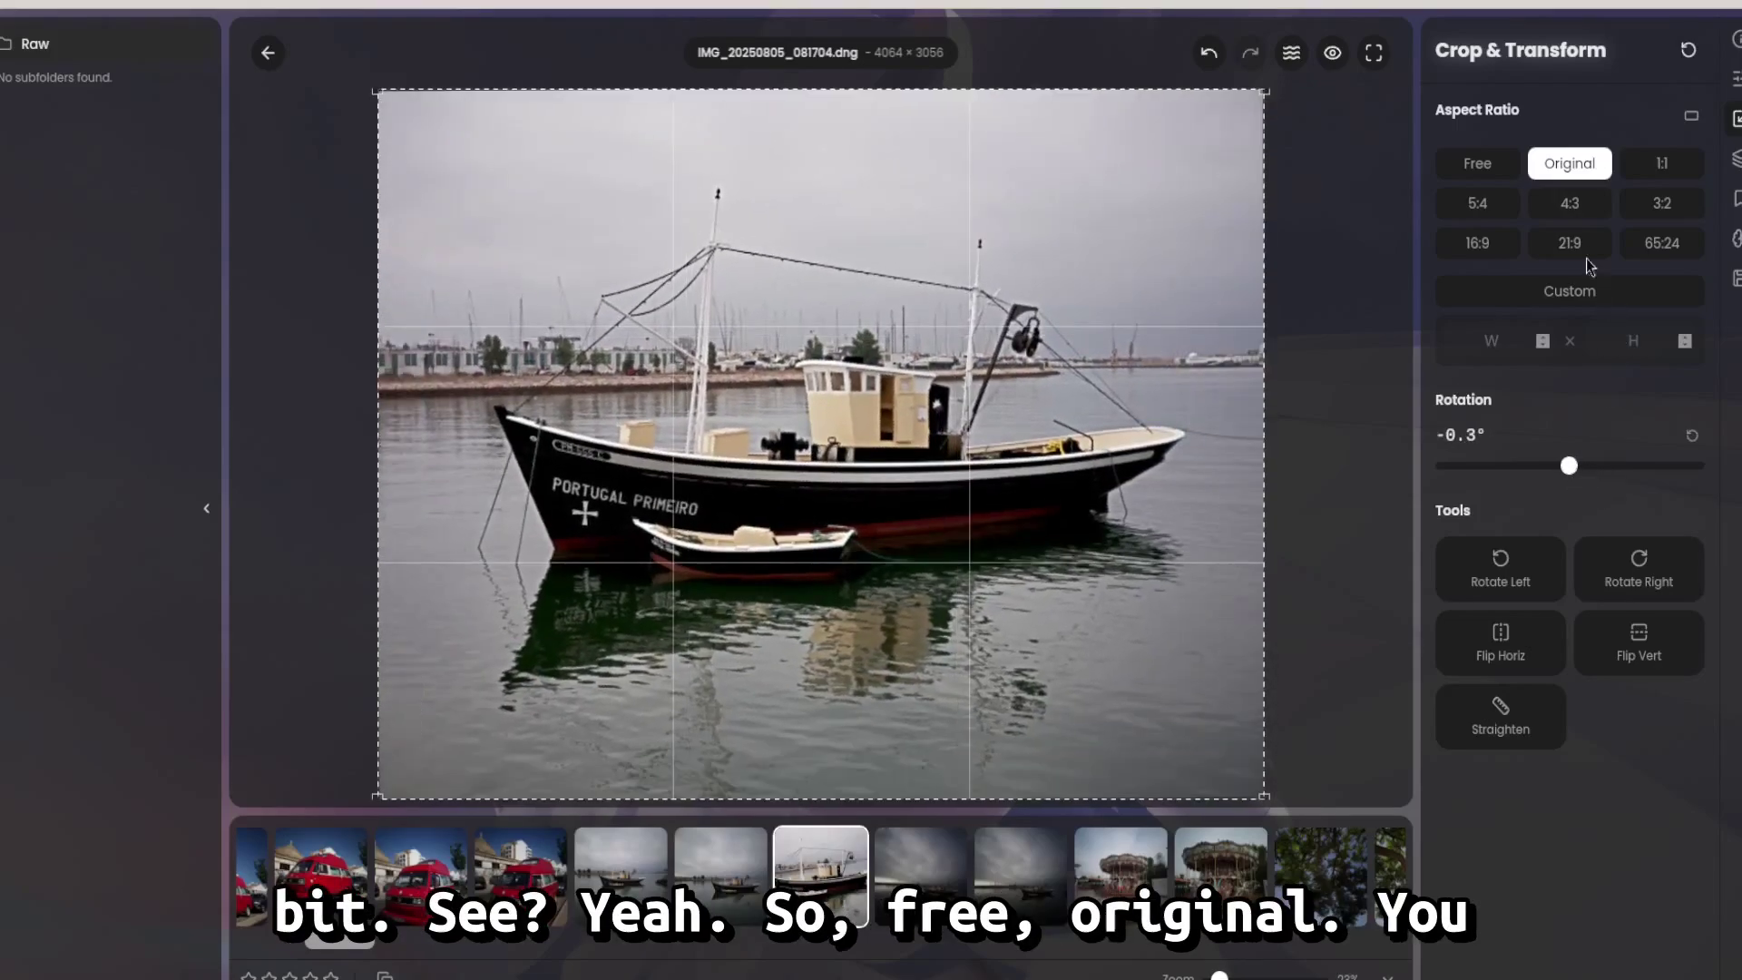
left_click(1477, 164)
left_click(1559, 177)
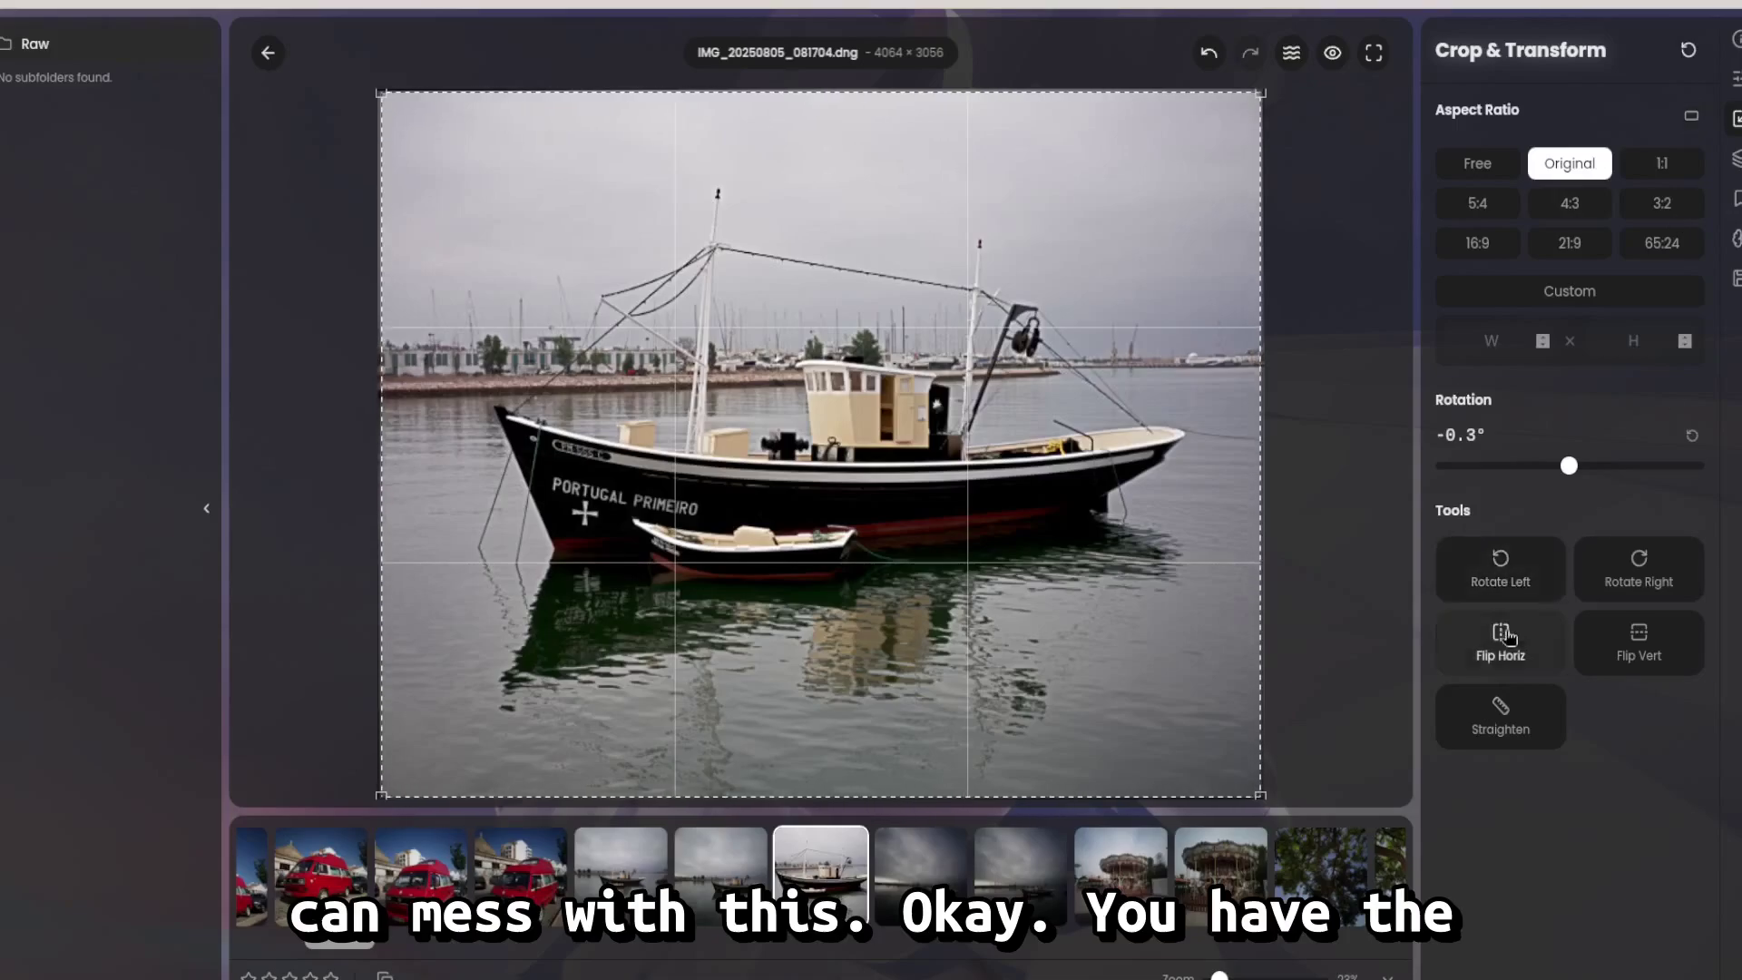
left_click(1688, 49)
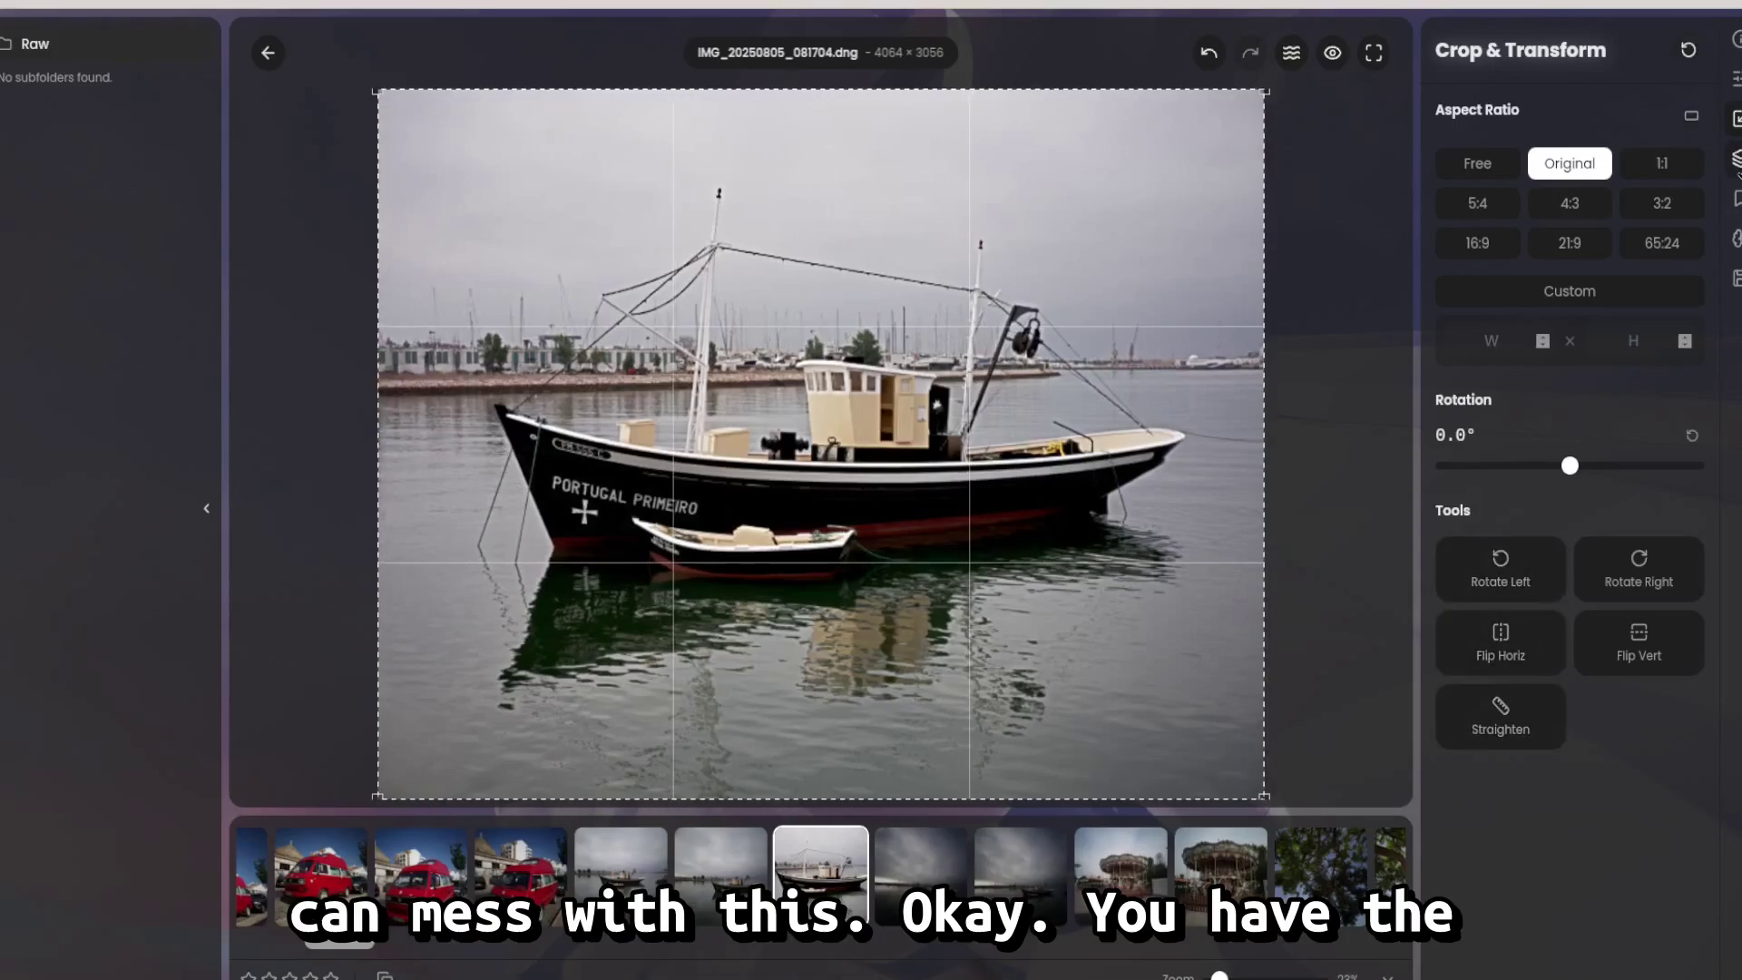
left_click(1735, 159)
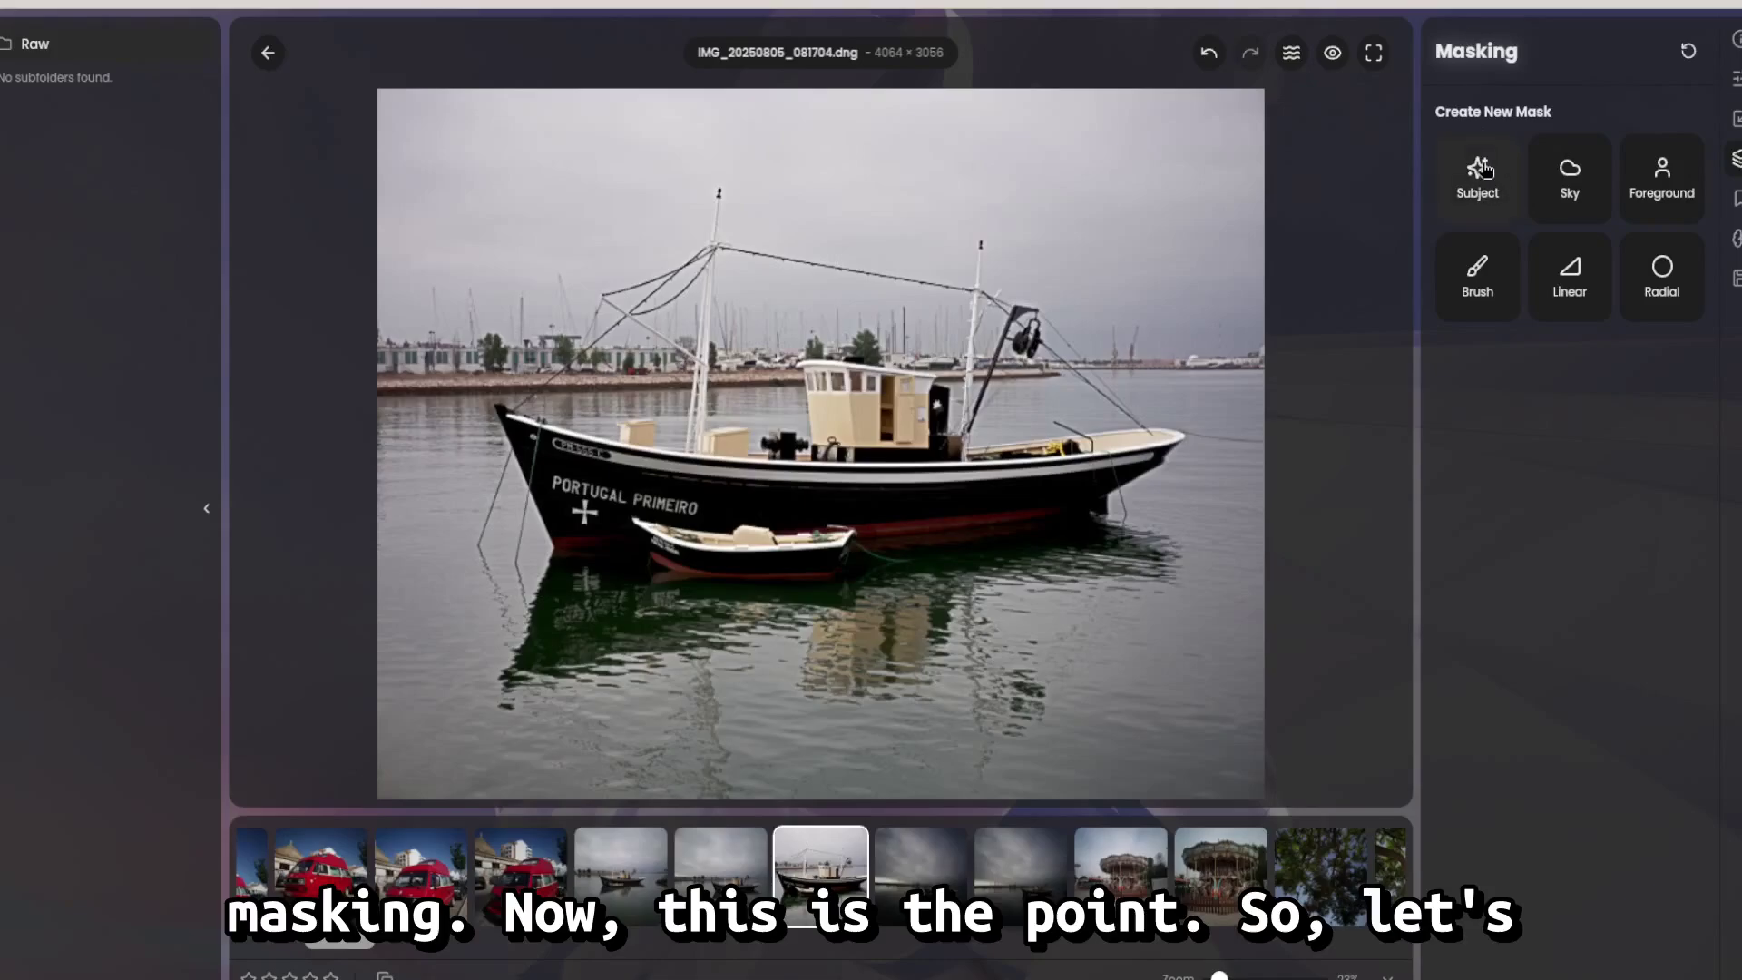
Step: Create a Subject mask (Mask 1), collapse its Basic section, then view the empty Presets panel
left_click(1479, 214)
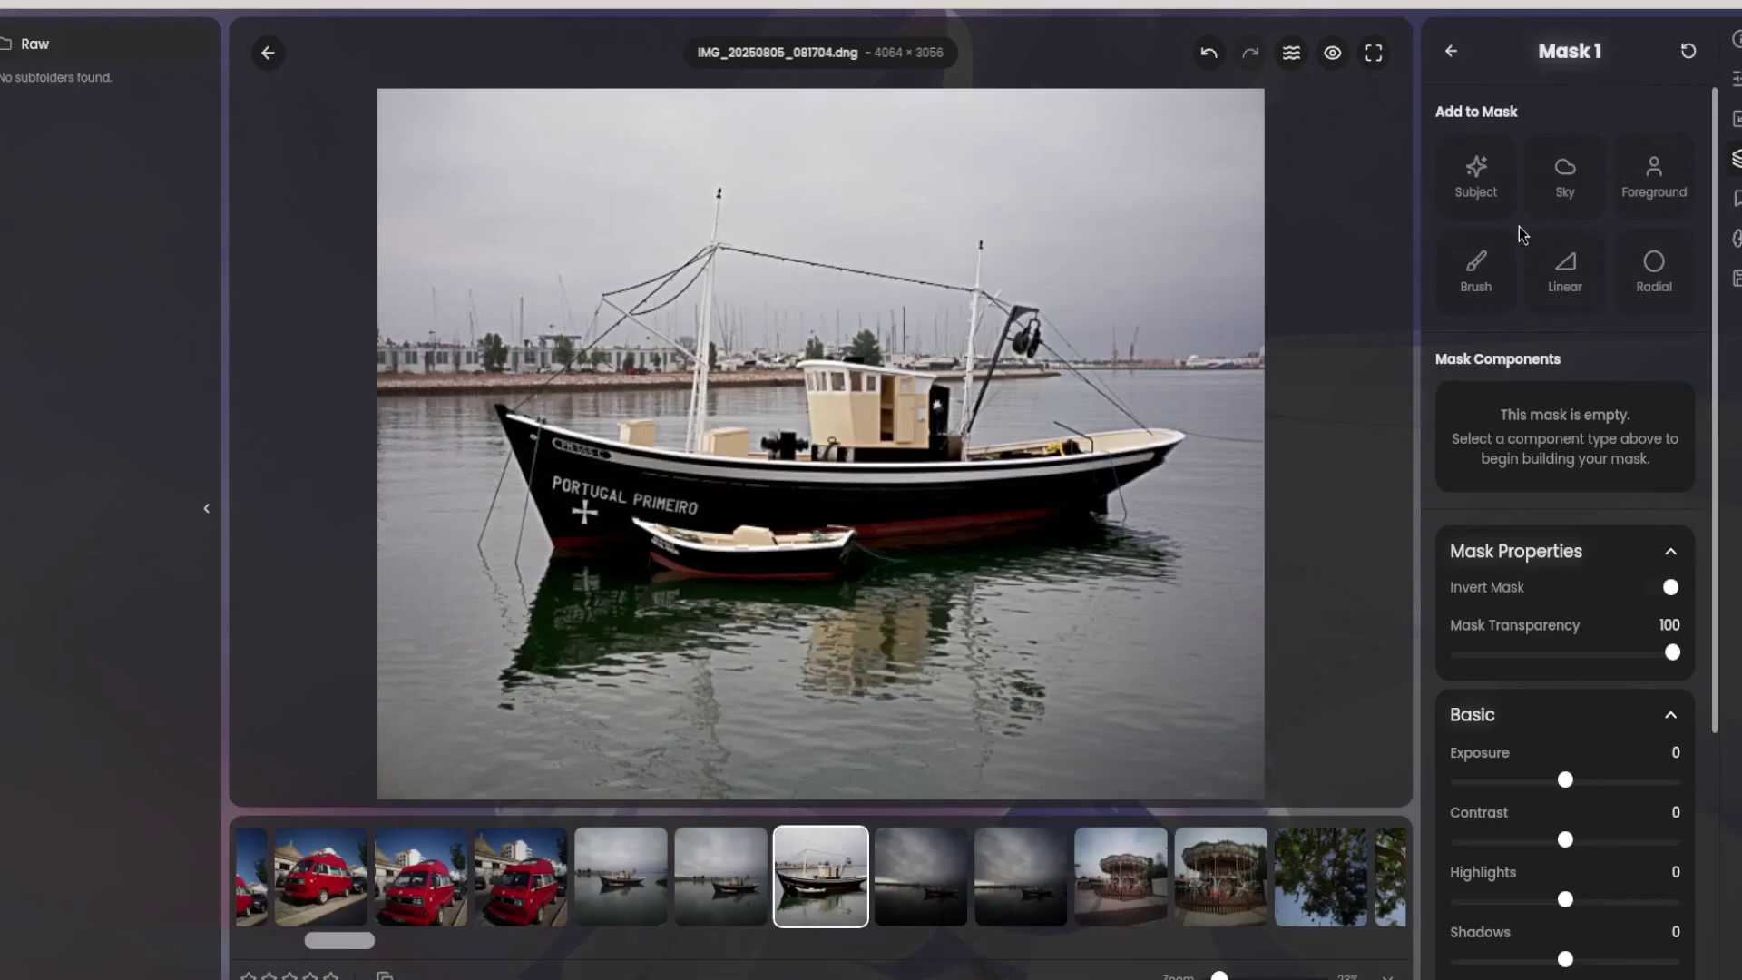
scroll(1656, 571, "down", 4)
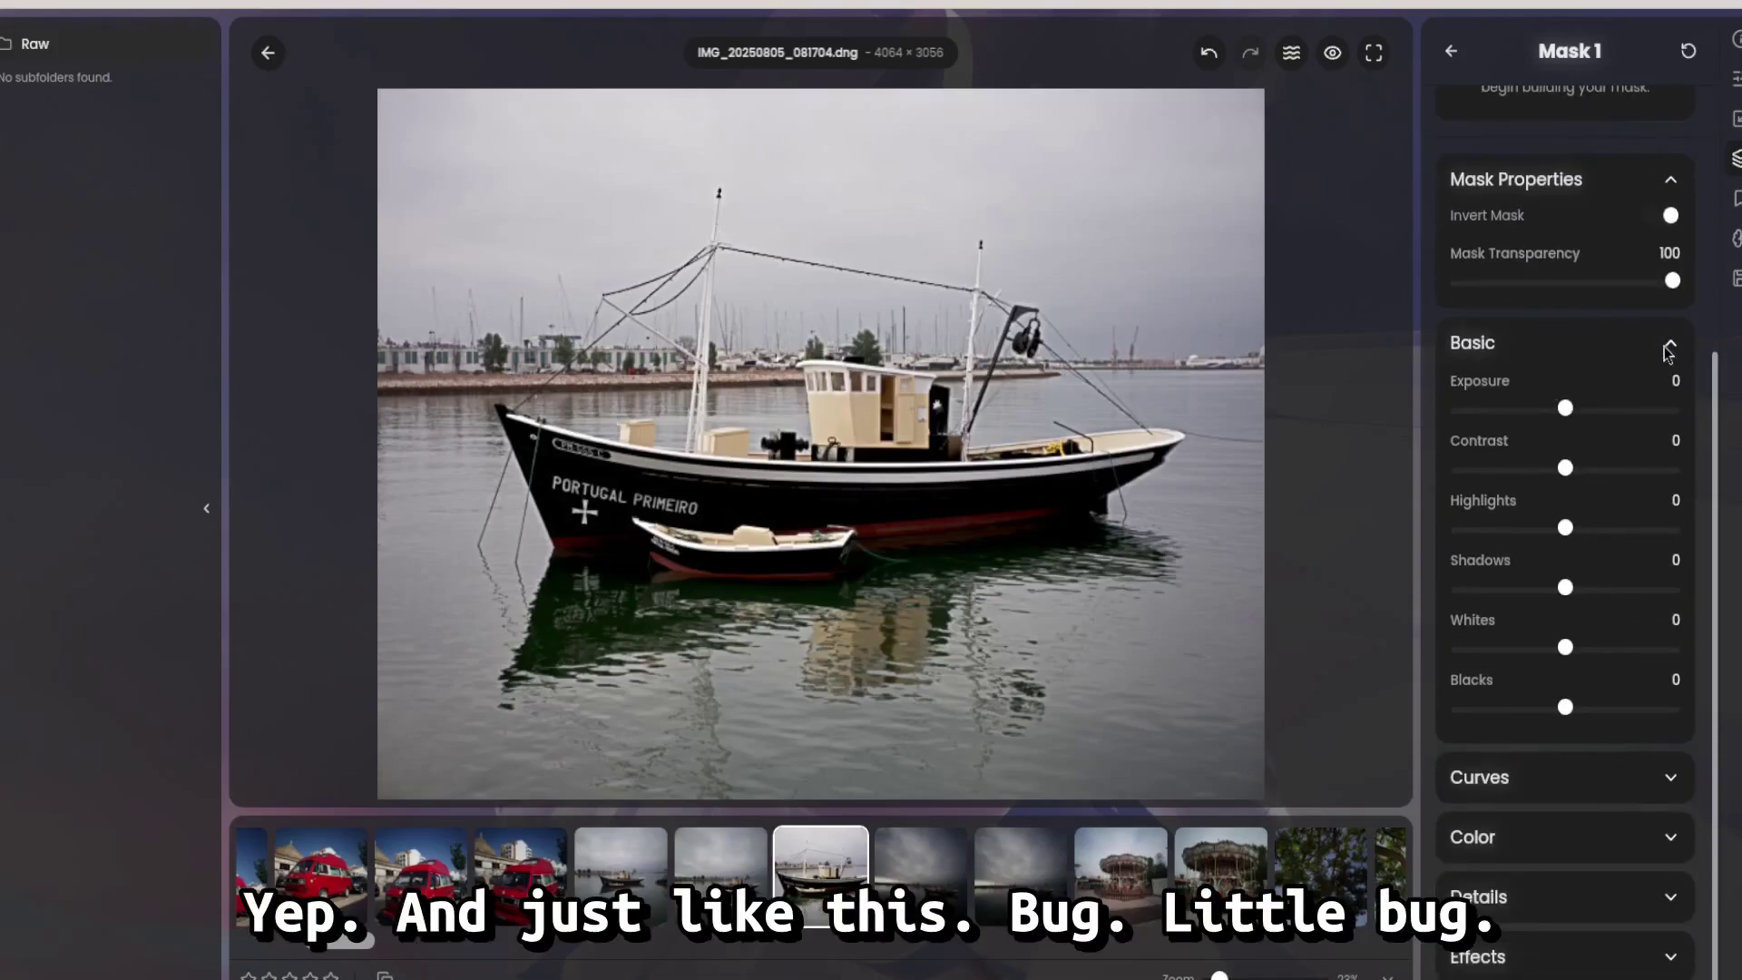
left_click(1667, 358)
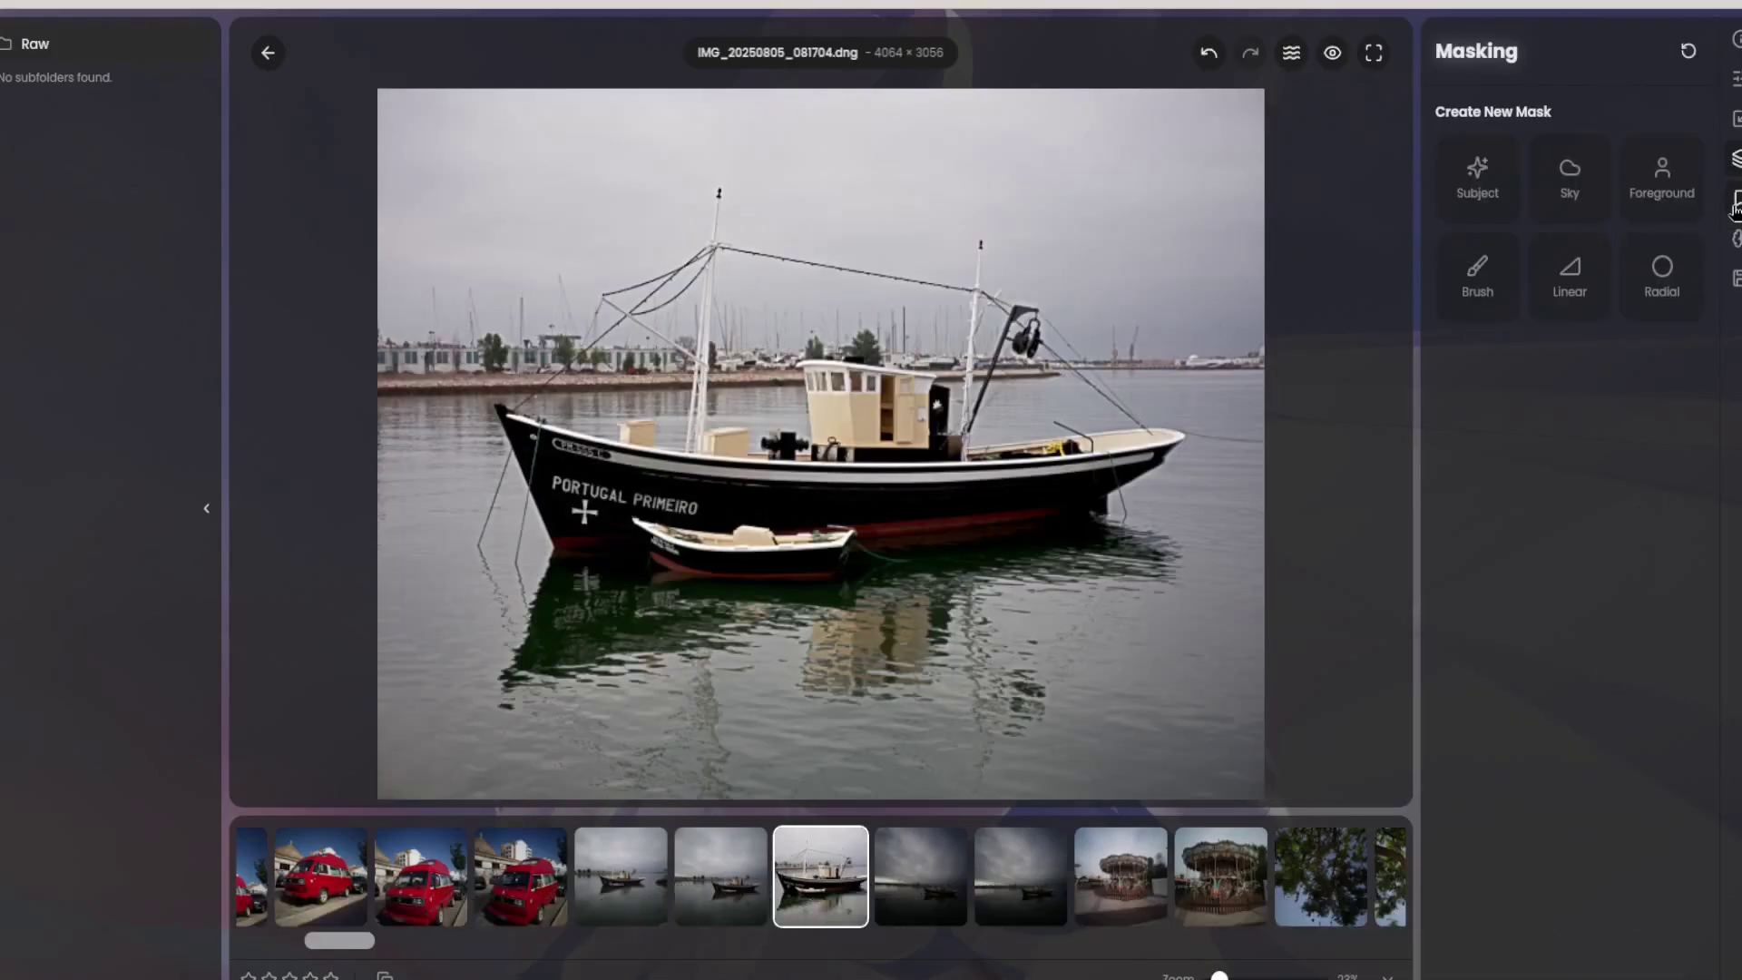
left_click(1733, 204)
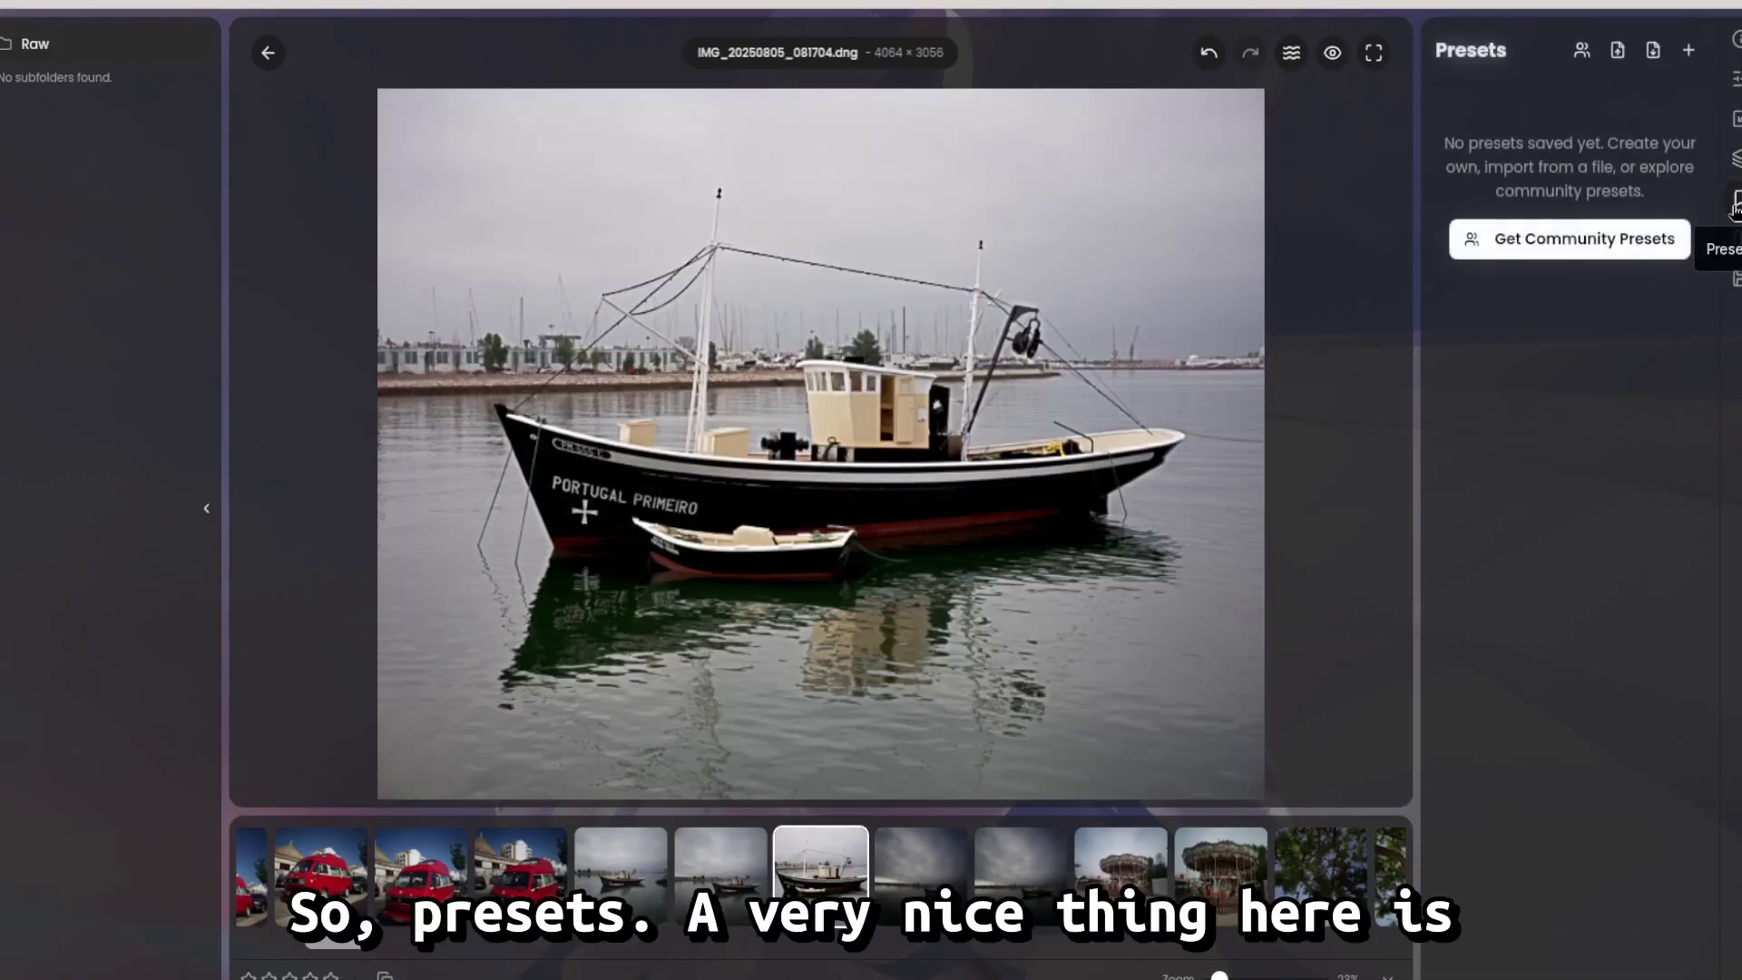
Step: Save the Vintage Film, Urban Teal & Orange, Moody Forest, Cinematic, Desert, Dramatic B&W and Golden Hour Glow community presets
left_click(1545, 241)
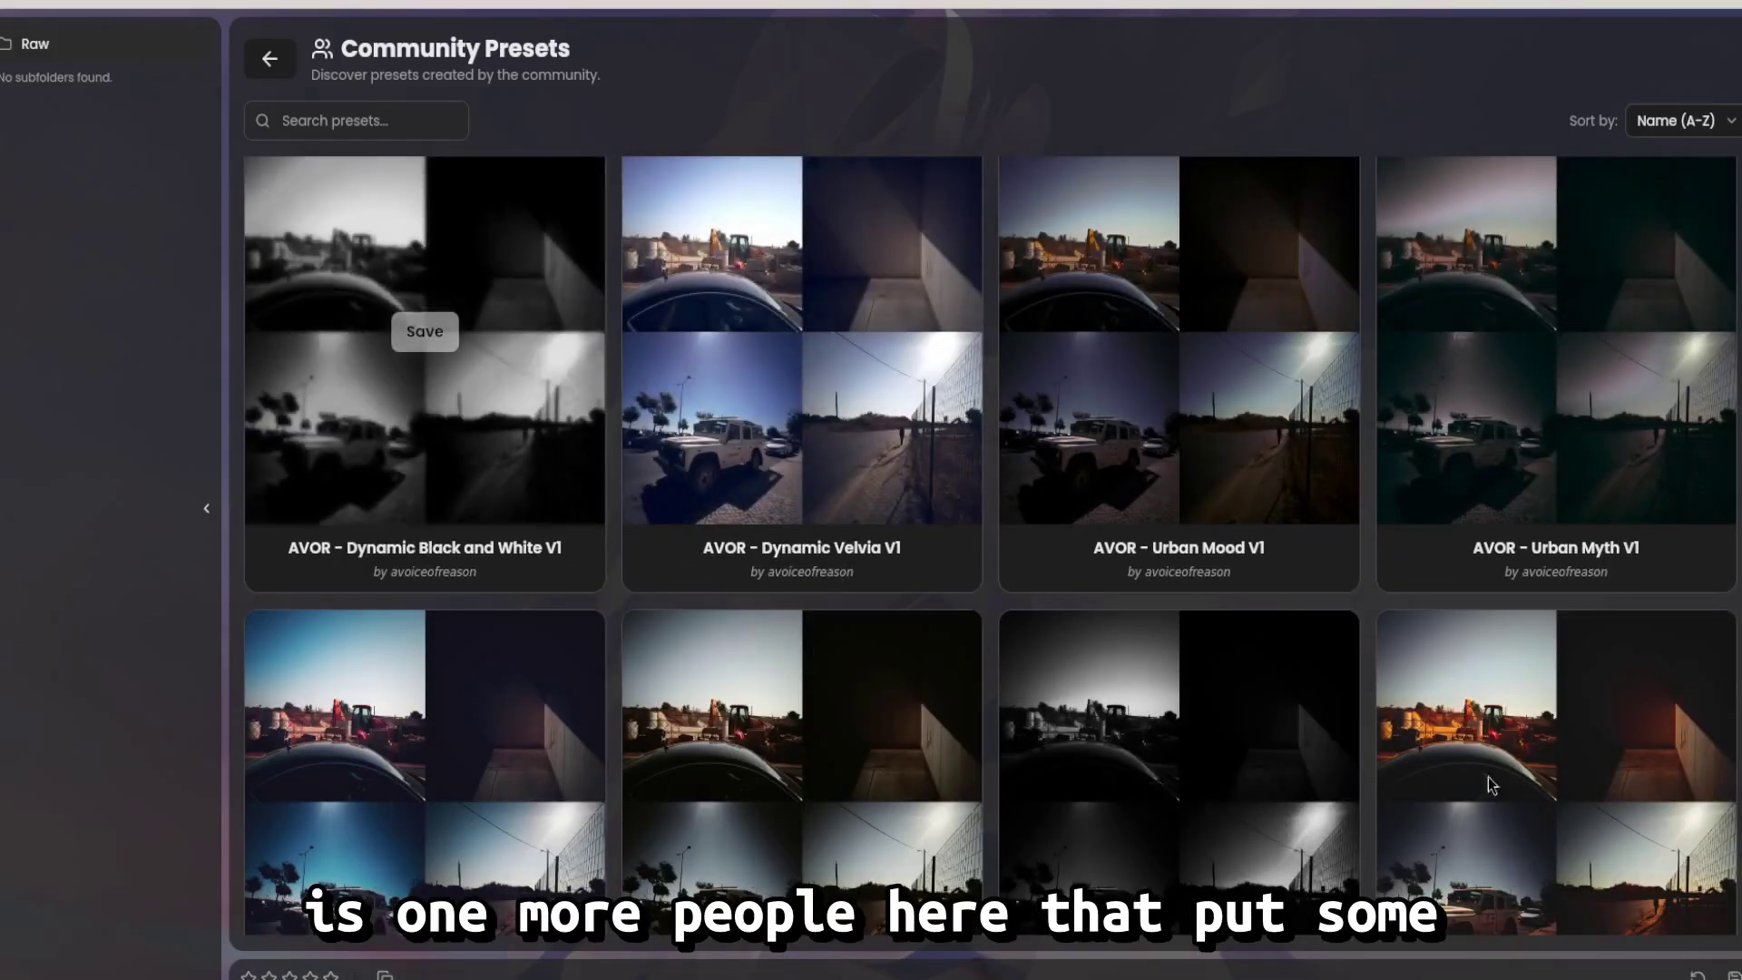
scroll(1252, 505, "down", 8)
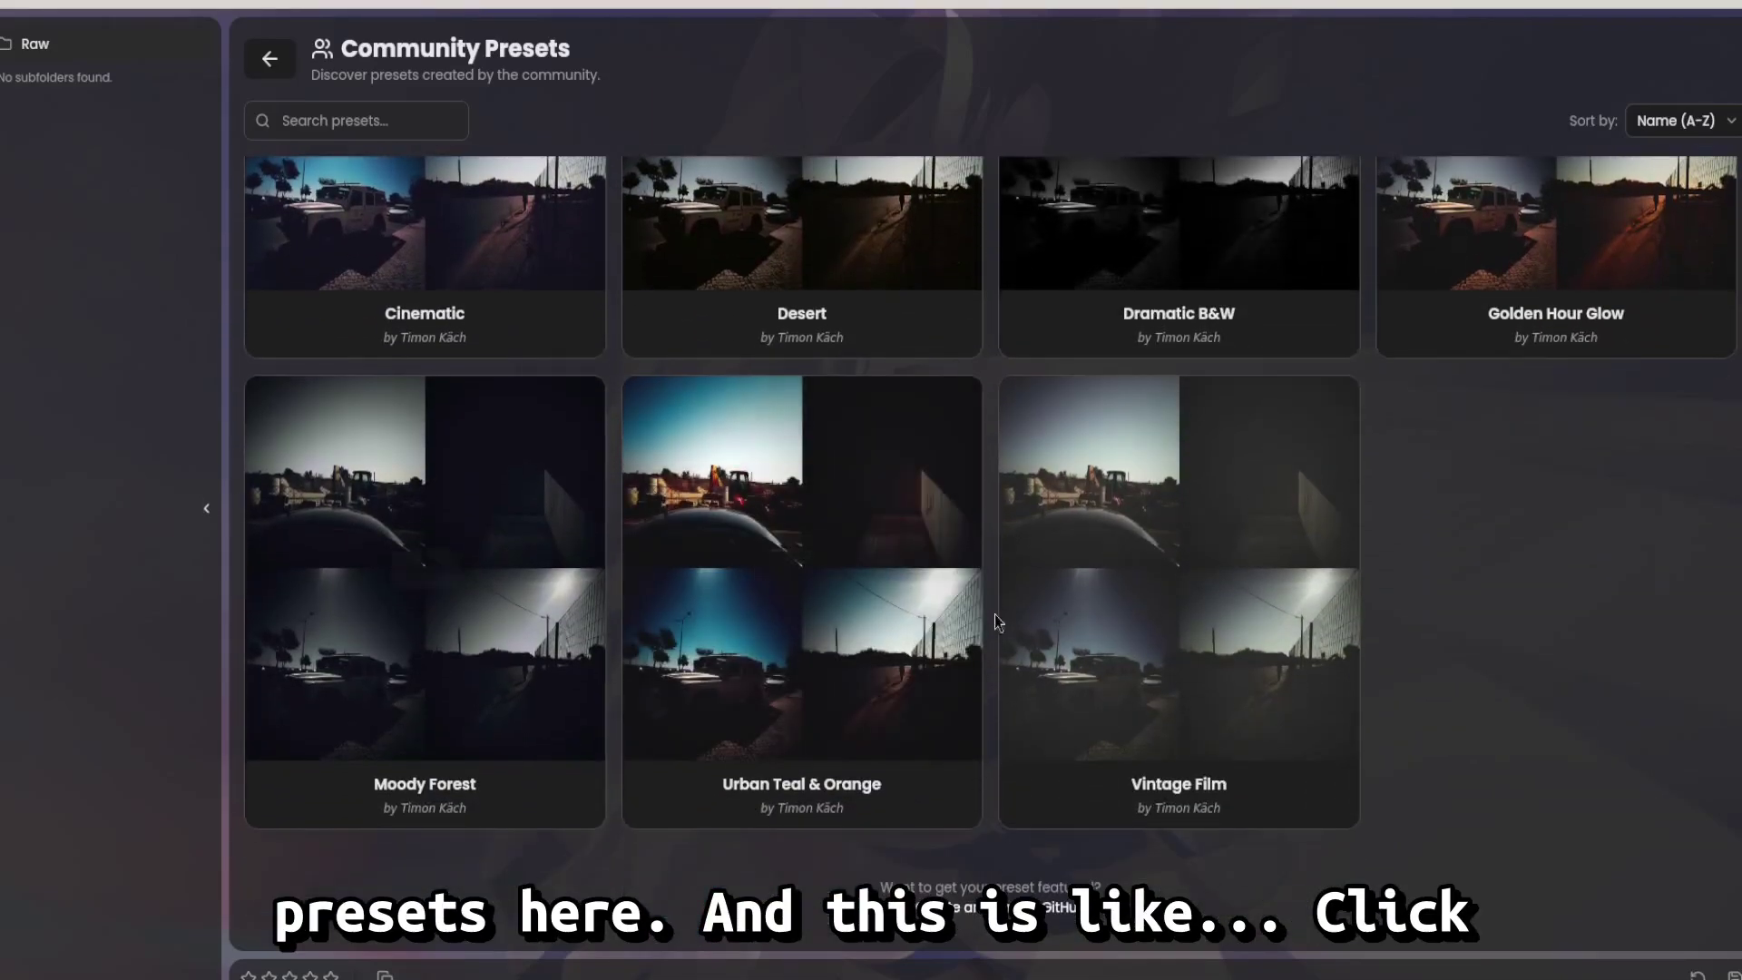
left_click(1182, 571)
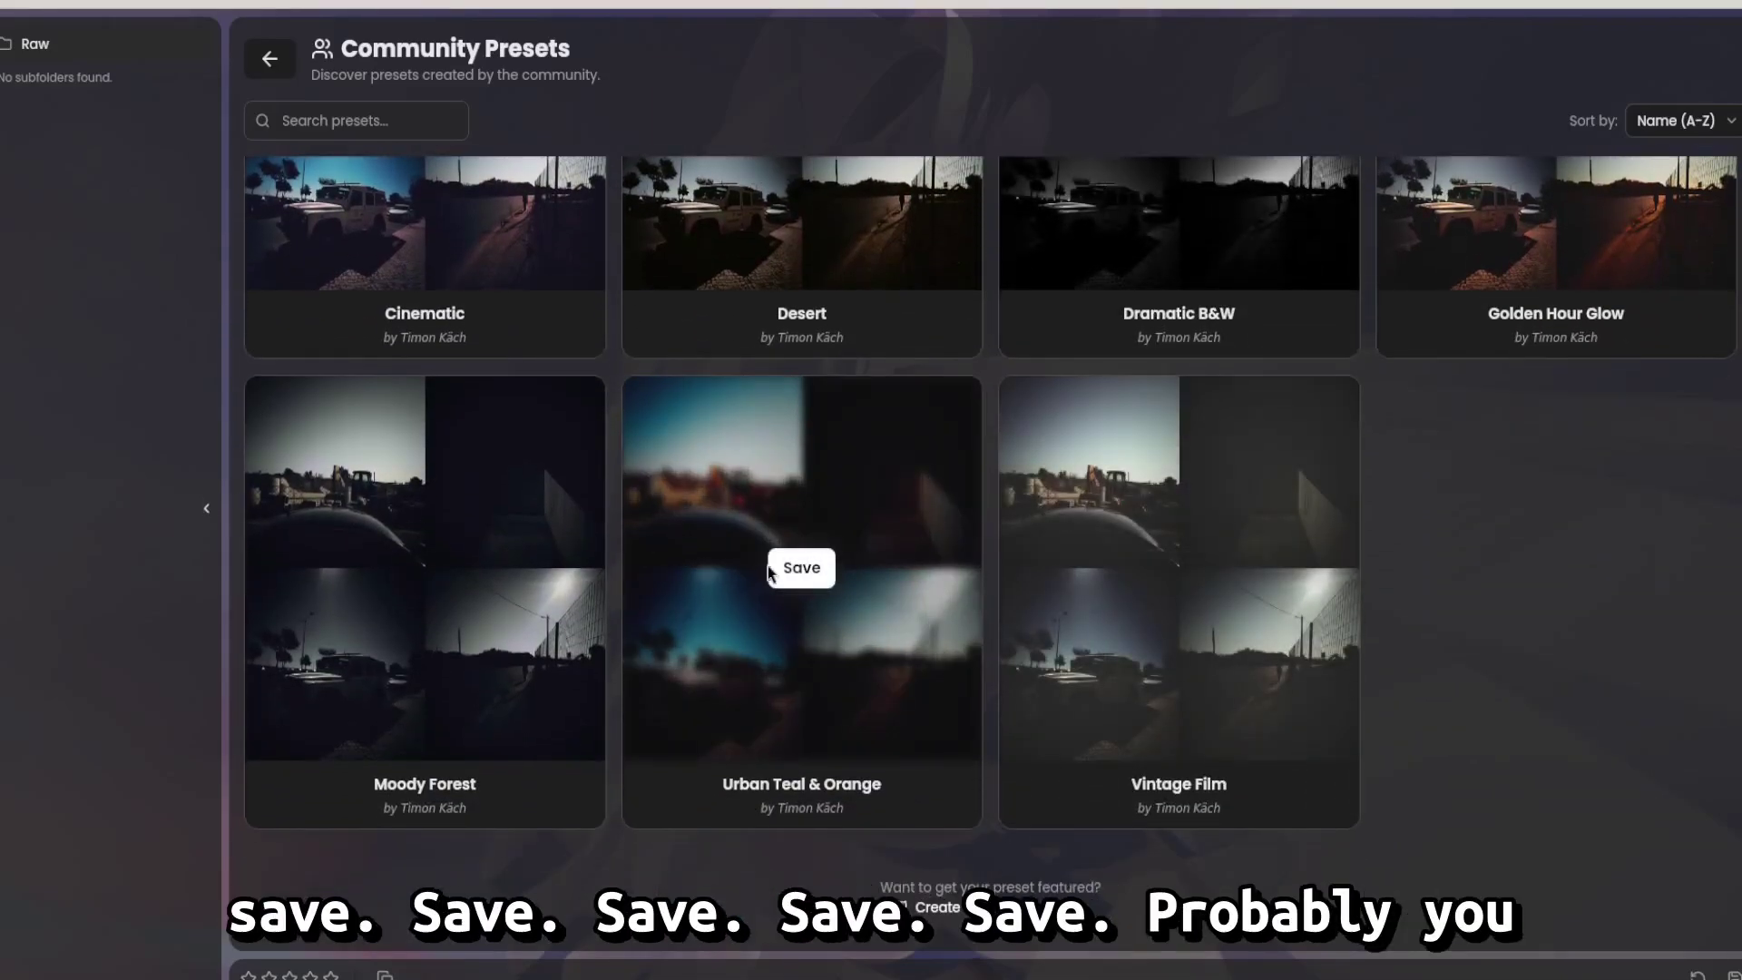
left_click(768, 569)
left_click(424, 568)
scroll(426, 363, "up", 3)
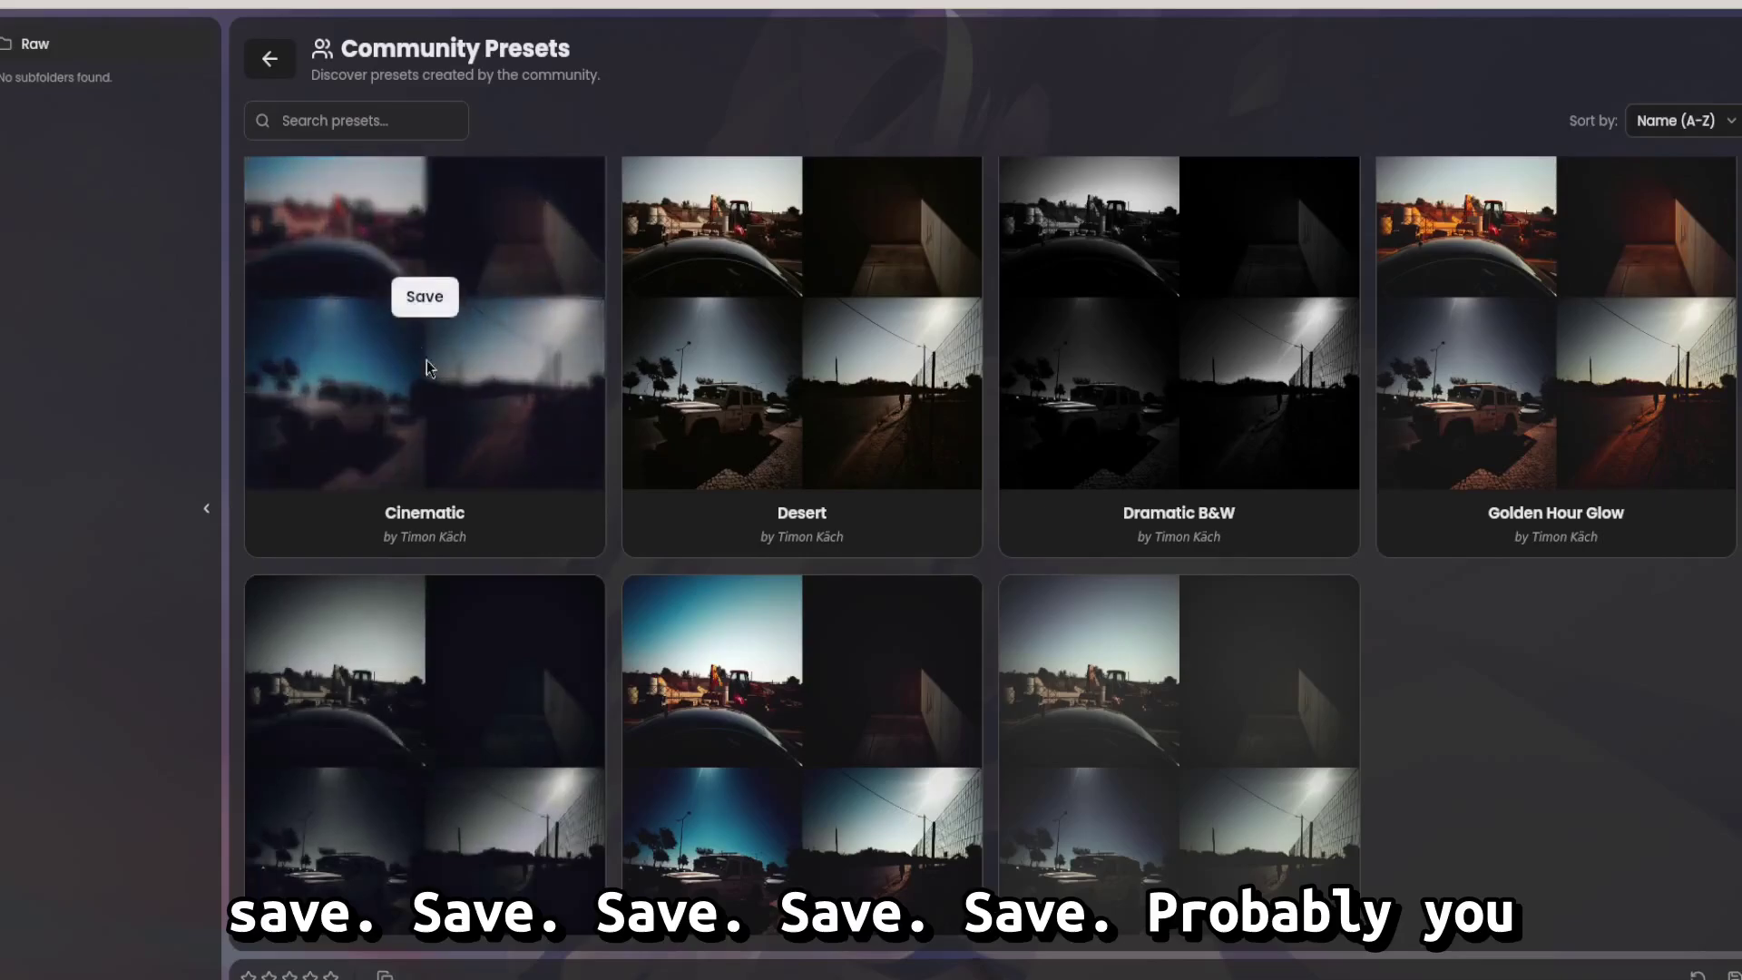
left_click(421, 300)
left_click(798, 298)
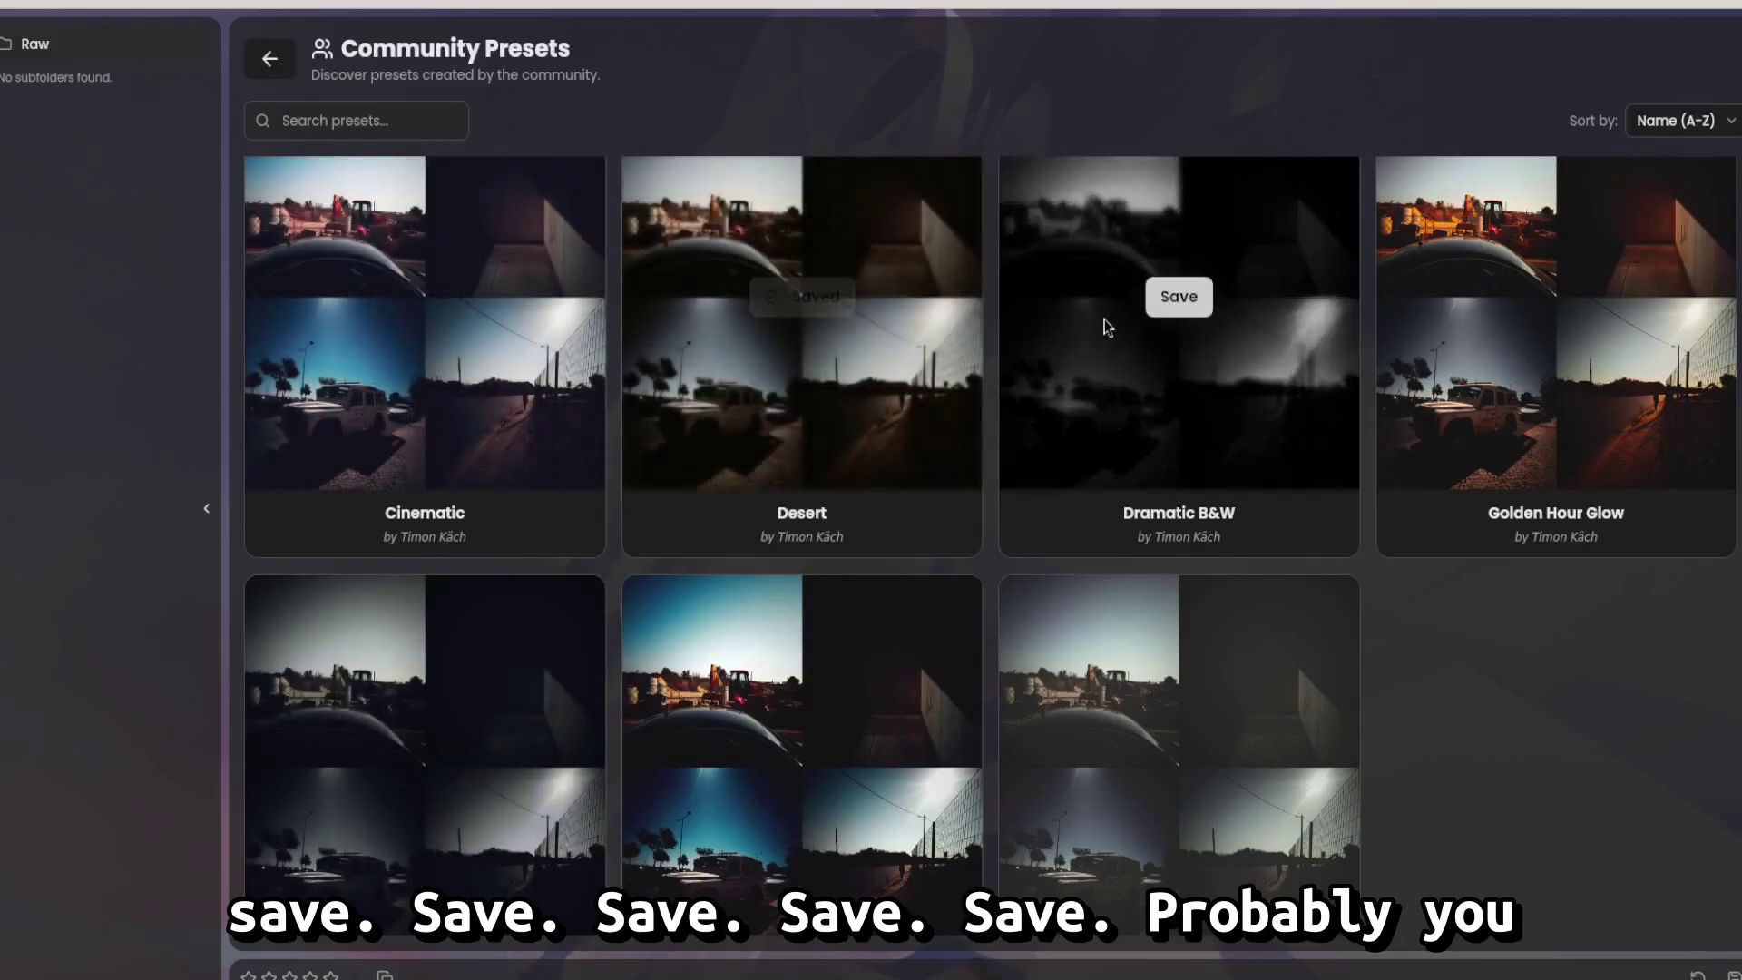
left_click(1177, 297)
left_click(1577, 295)
Step: Save the four AVOR presets (Urban Myth, Urban Mood, Dynamic Velvia, Dynamic Black and White), then return to the Library
scroll(1542, 299, "up", 4)
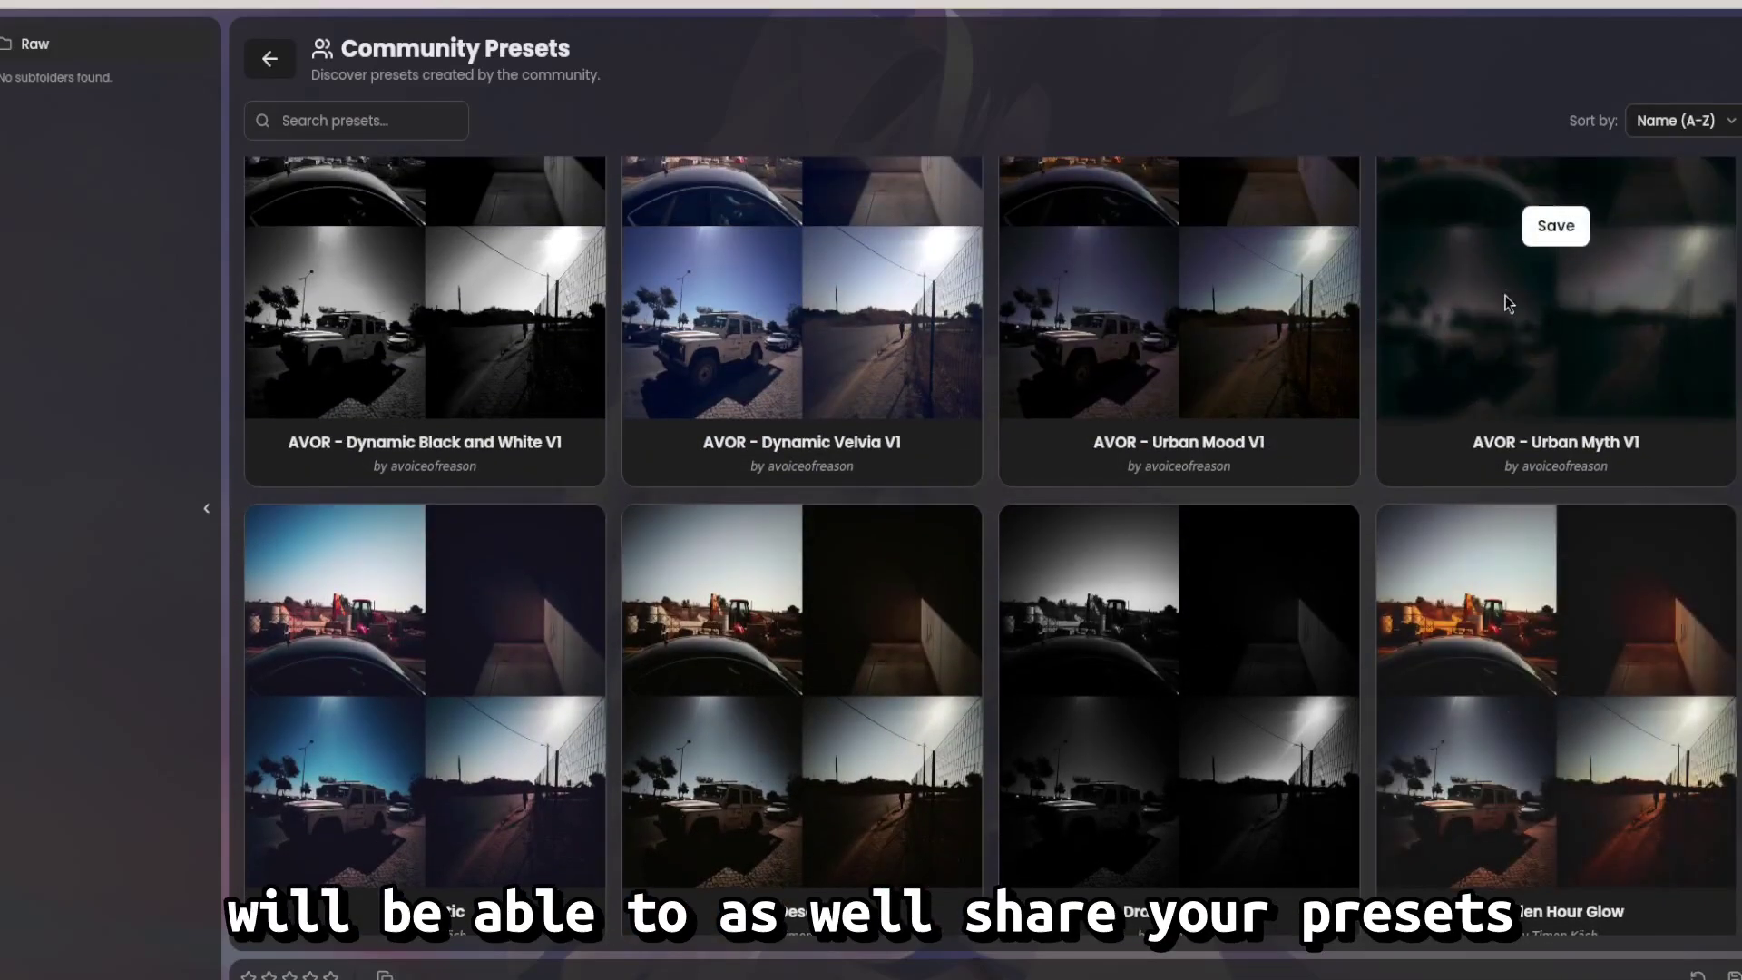
left_click(1554, 229)
left_click(1177, 226)
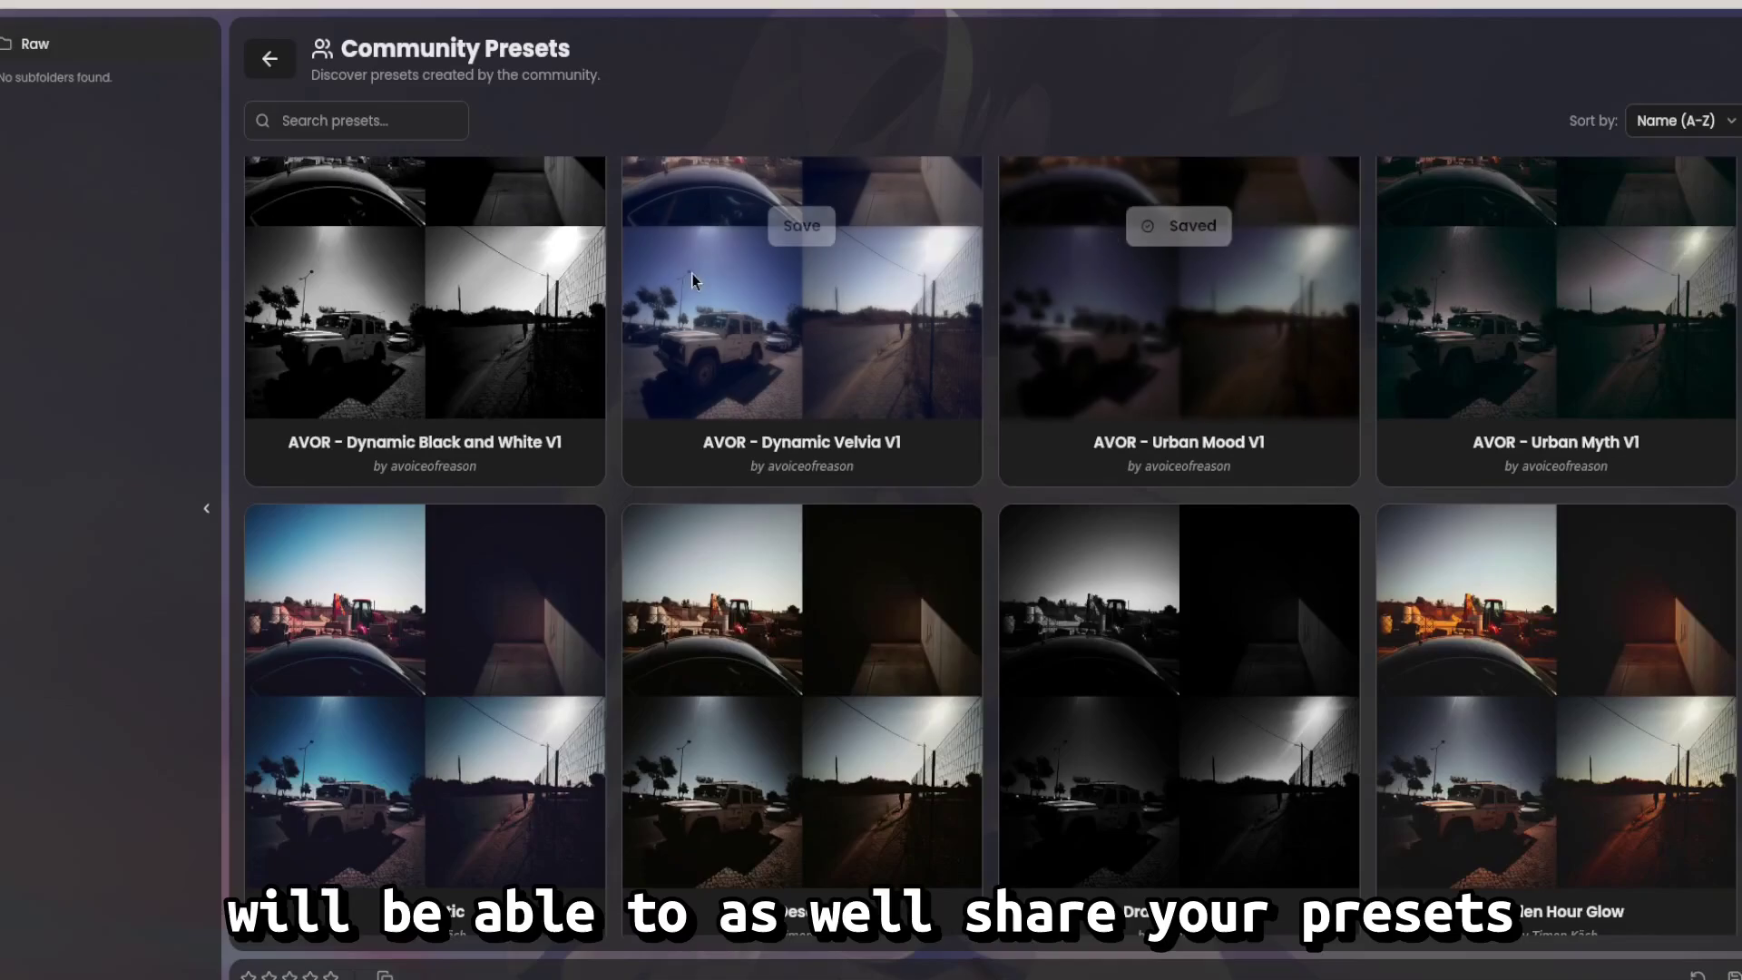
left_click(794, 229)
left_click(420, 224)
scroll(804, 323, "up", 1)
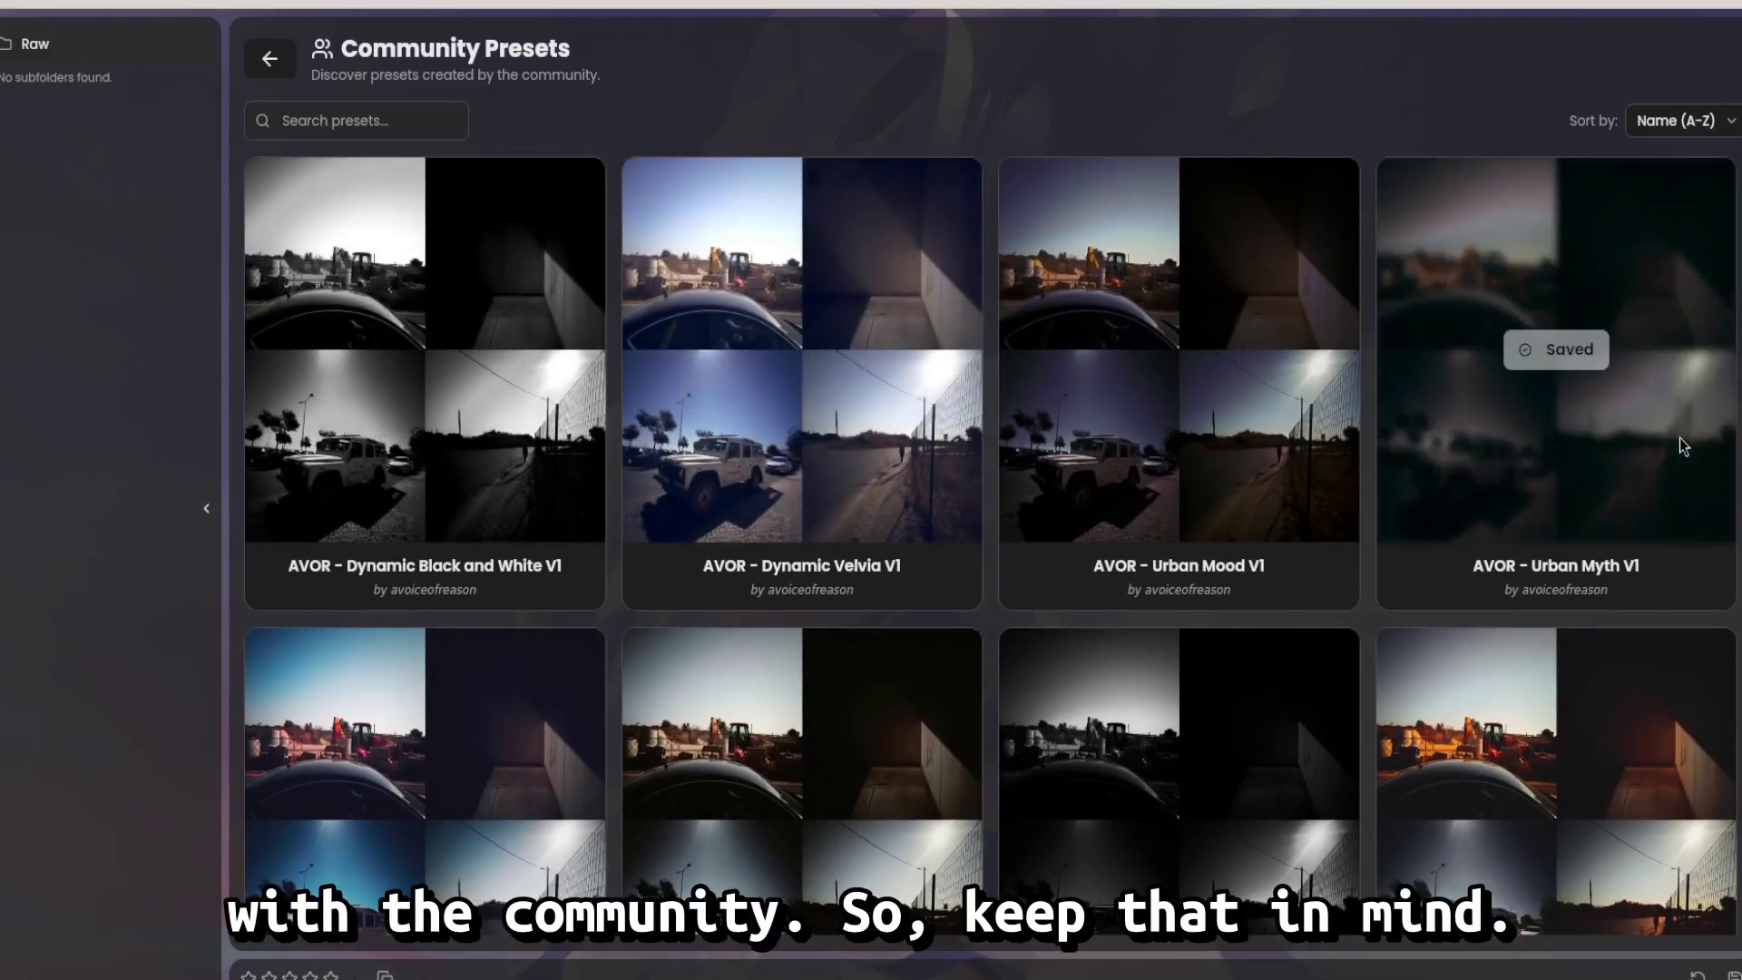
scroll(1679, 438, "down", 5)
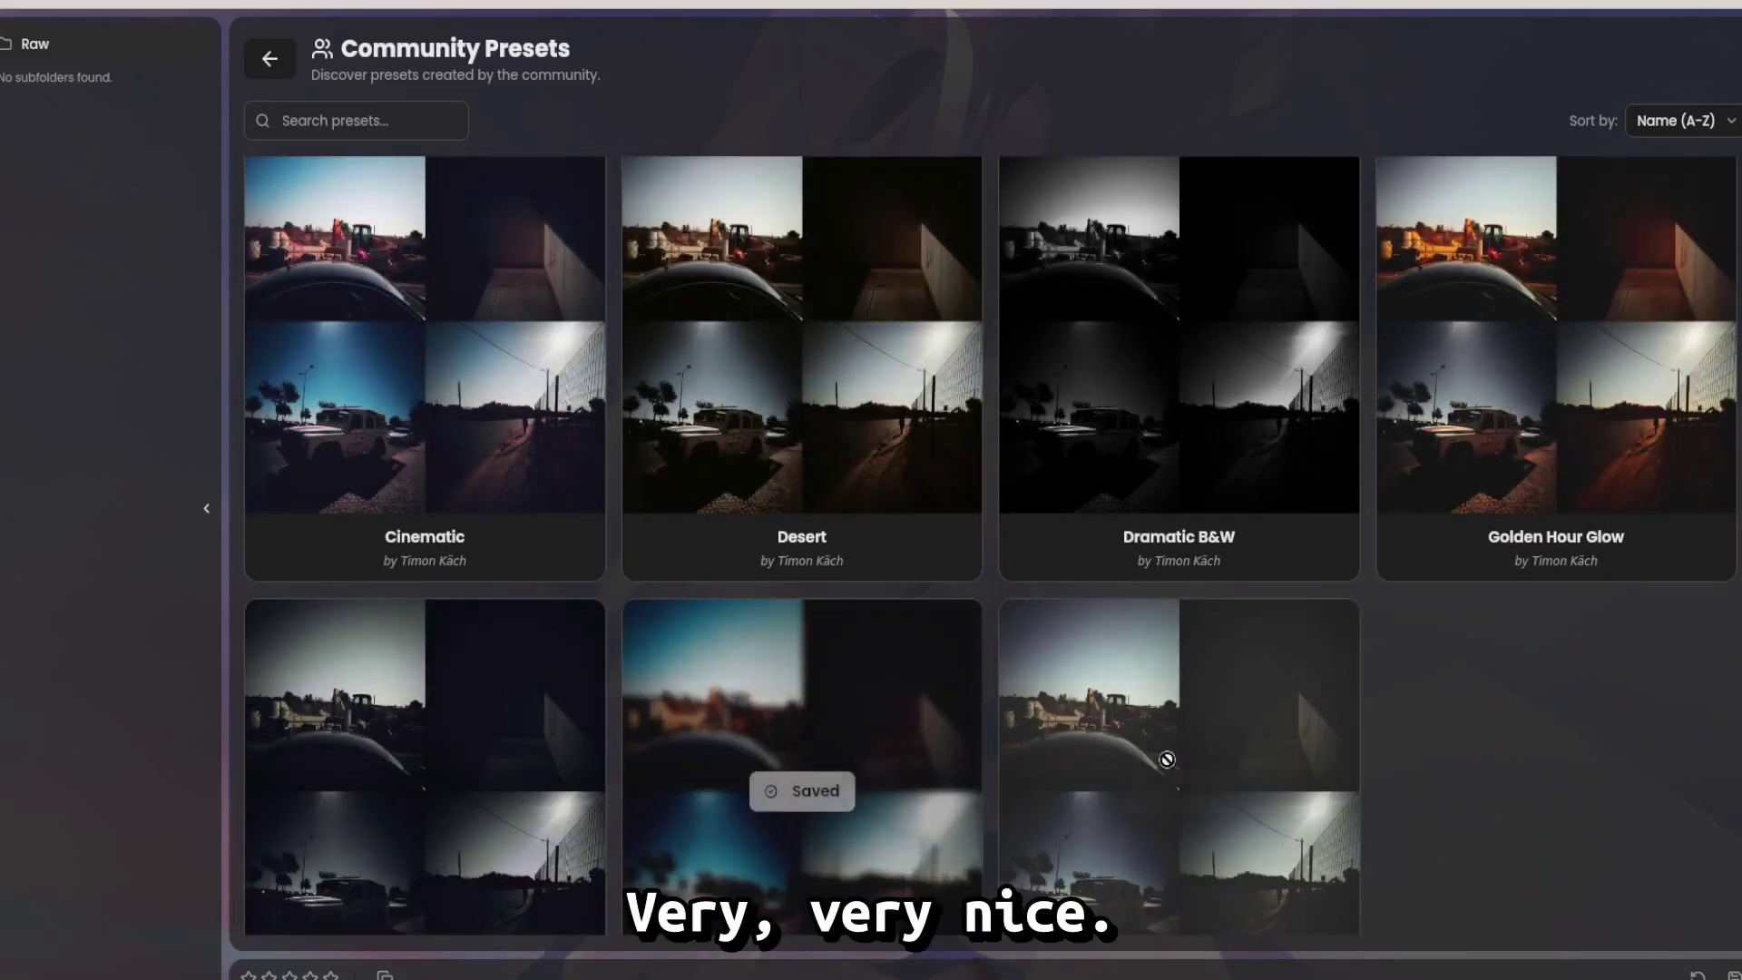
scroll(895, 762, "up", 3)
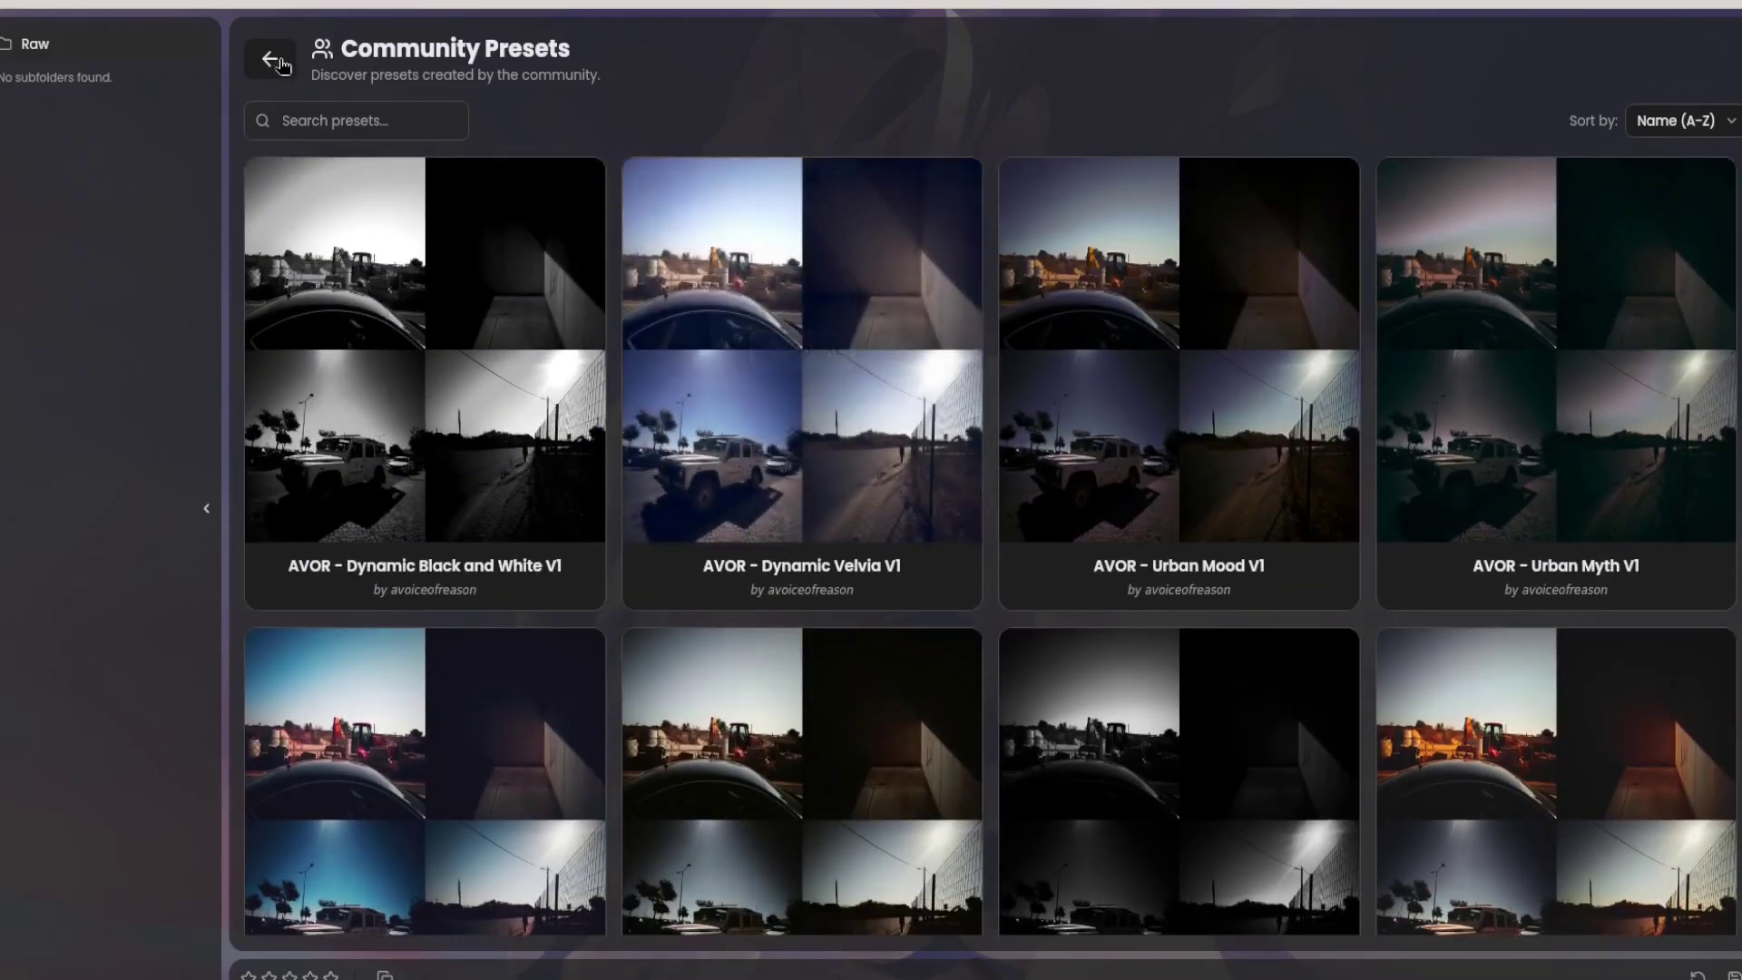
left_click(269, 59)
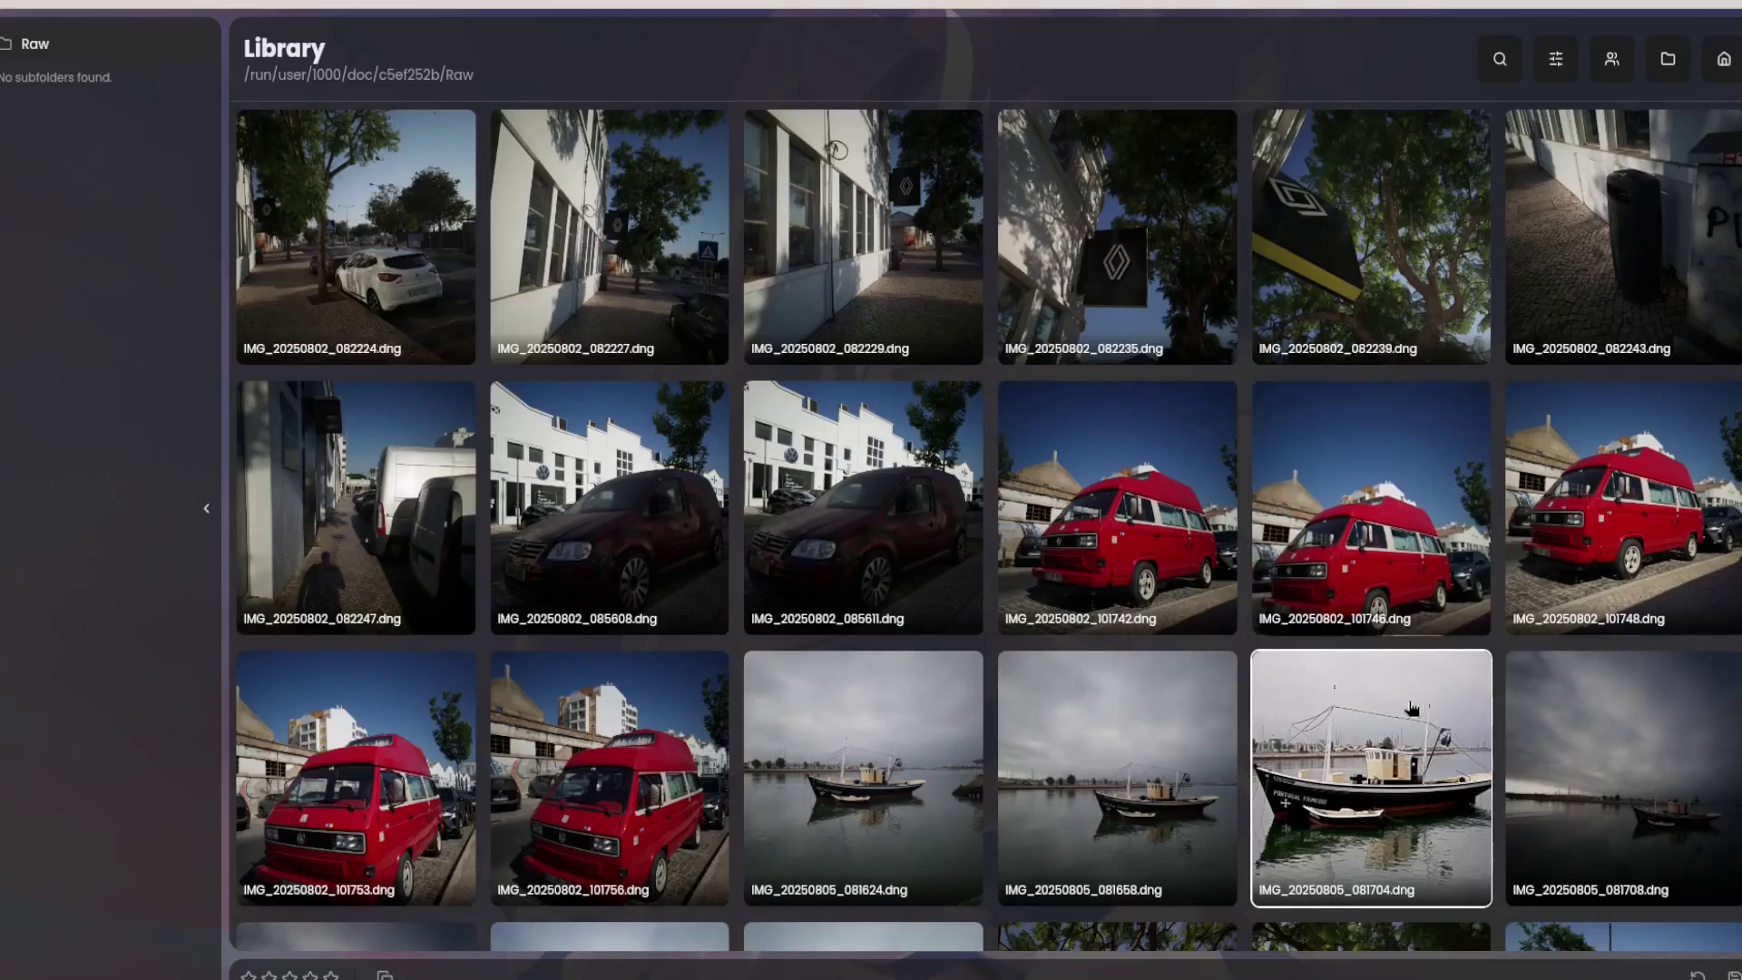
Step: Open IMG_20250805_081658.dng and create Mask 1 with an AI Subject component
double_click(1117, 780)
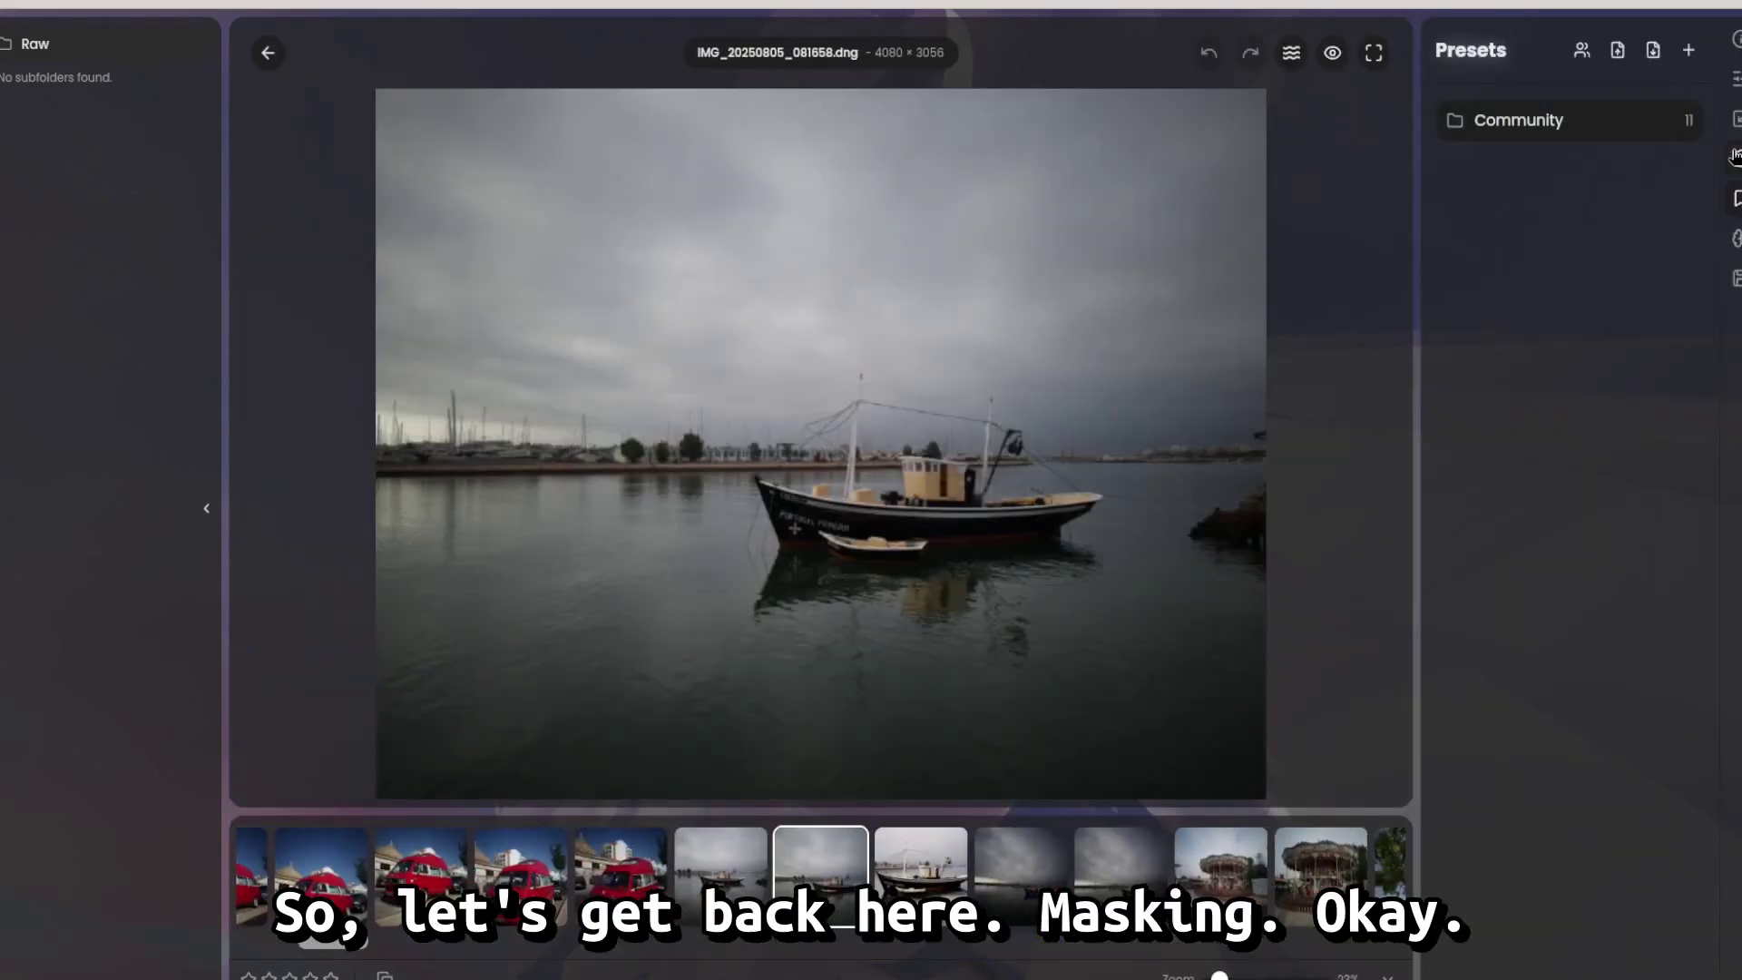
left_click(1735, 158)
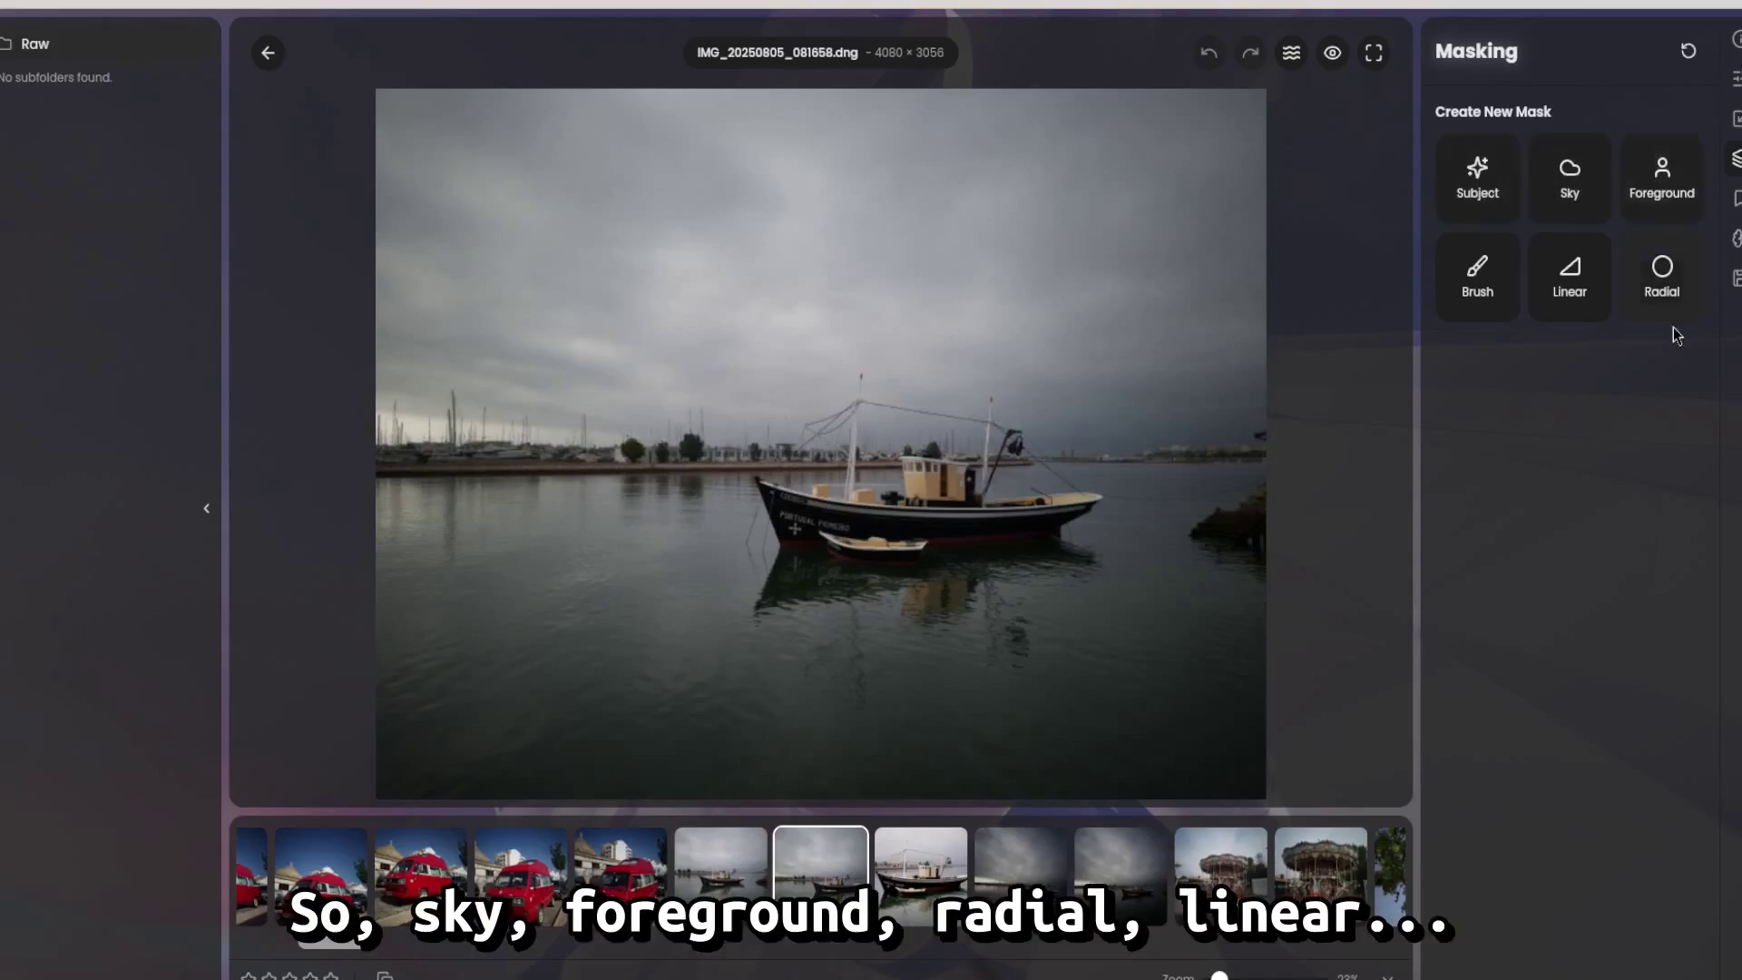
left_click(1476, 177)
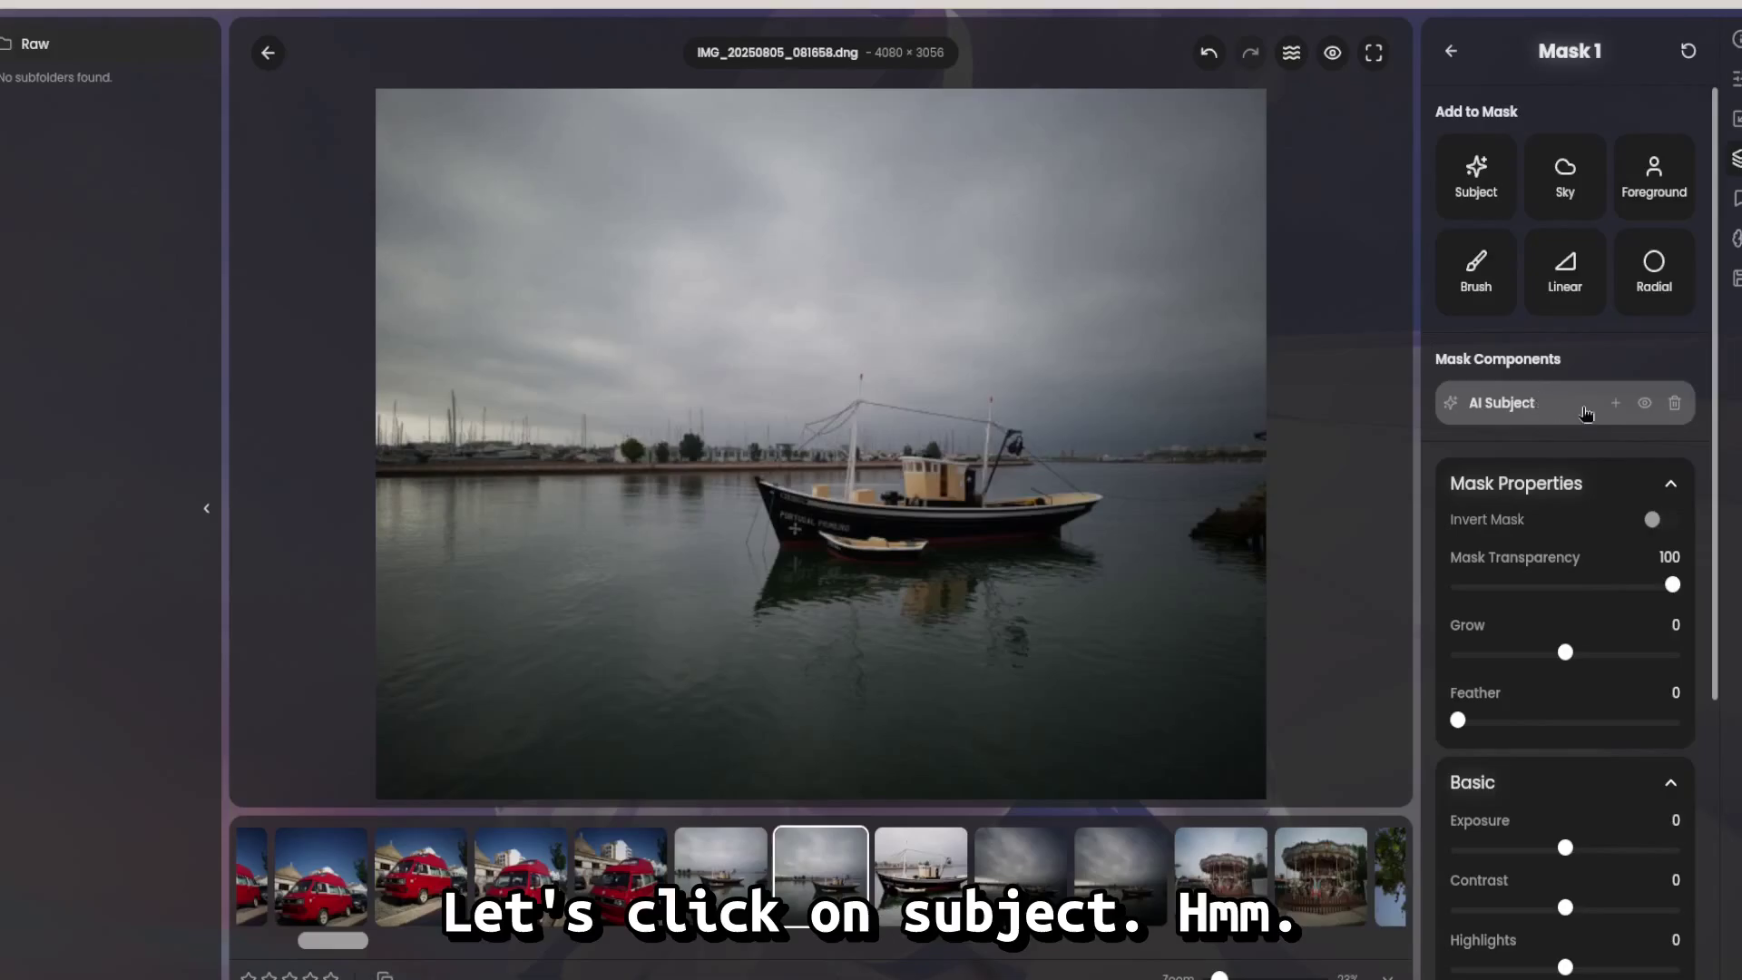
Step: Subject-mask the fishing boat and left harbour buildings, raising their exposure to 3.17
mouse_move(681, 549)
left_mouse_down()
mouse_move(938, 645)
mouse_move(1112, 556)
mouse_move(1005, 395)
mouse_move(873, 379)
mouse_move(807, 410)
left_mouse_up()
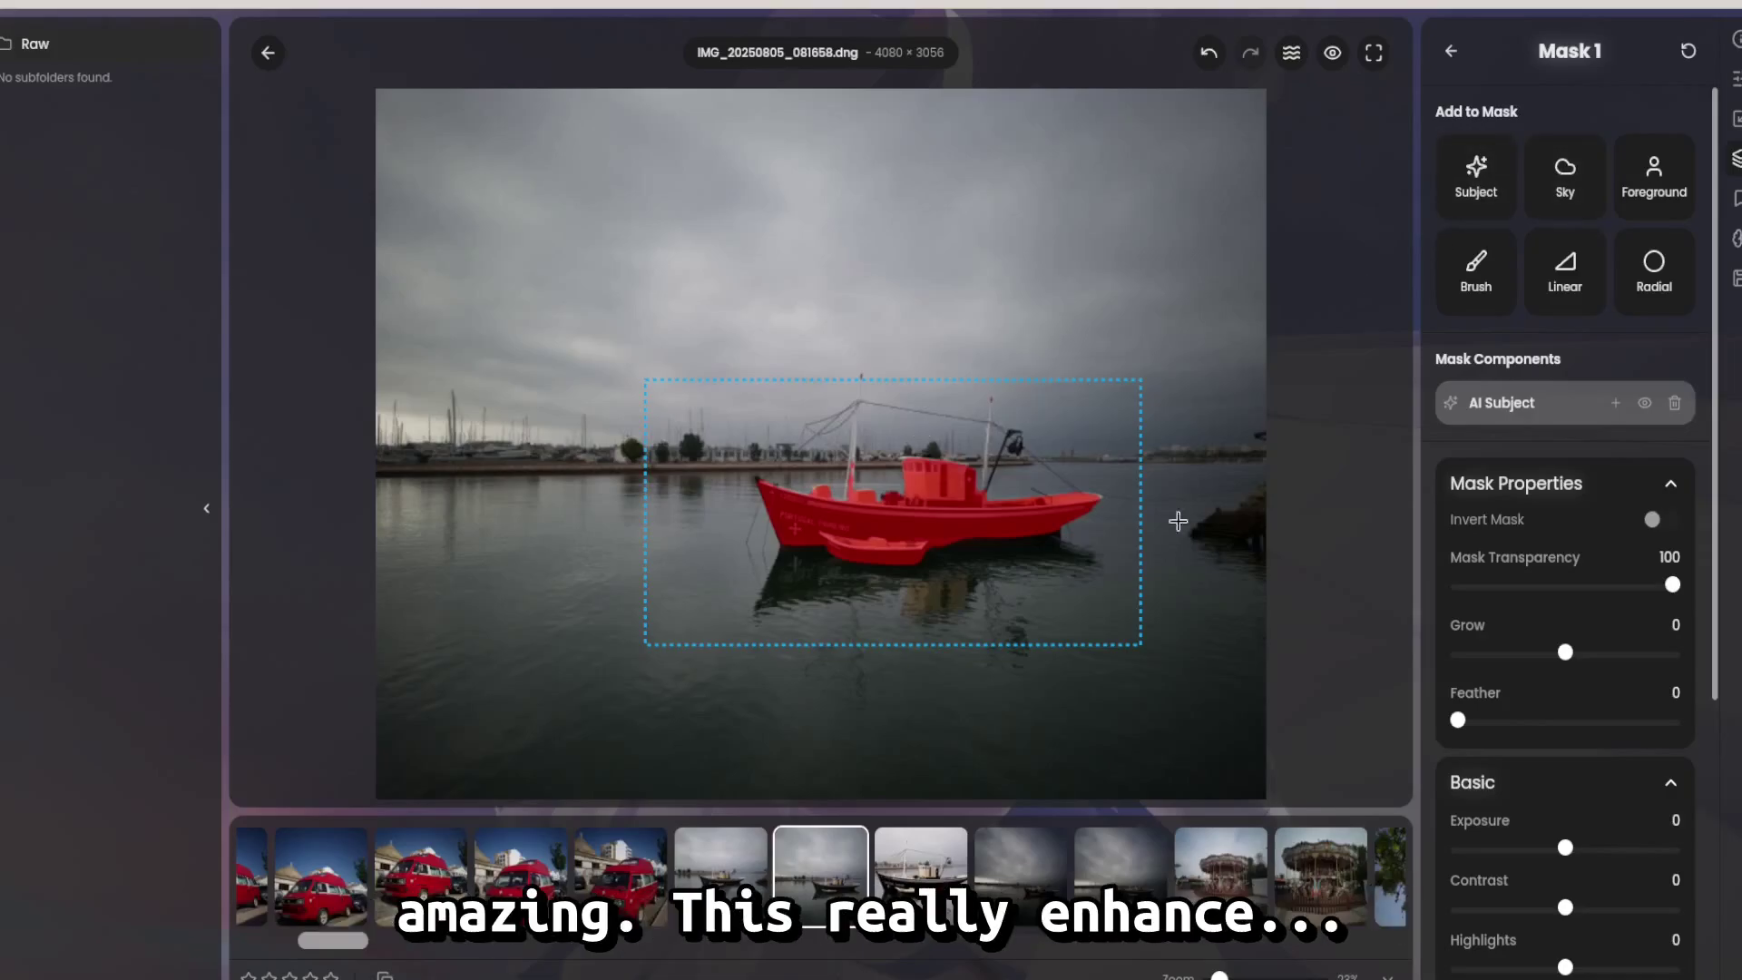
left_click_drag(1559, 845, 1593, 908)
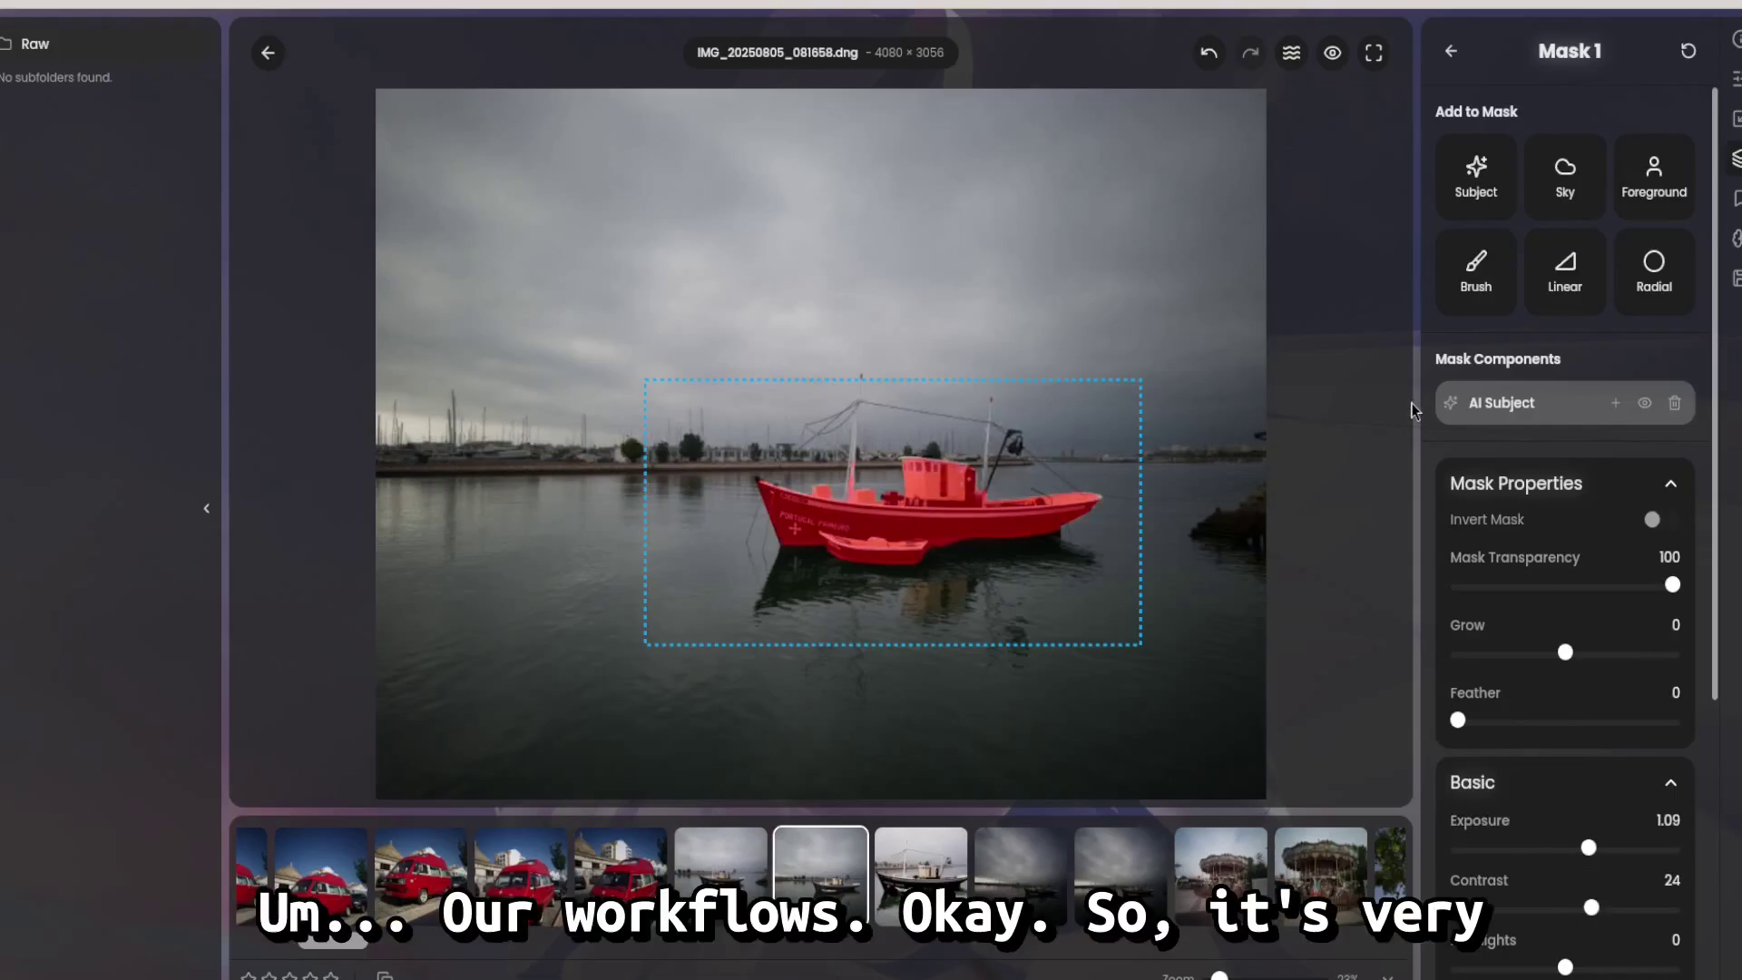
left_click(1476, 177)
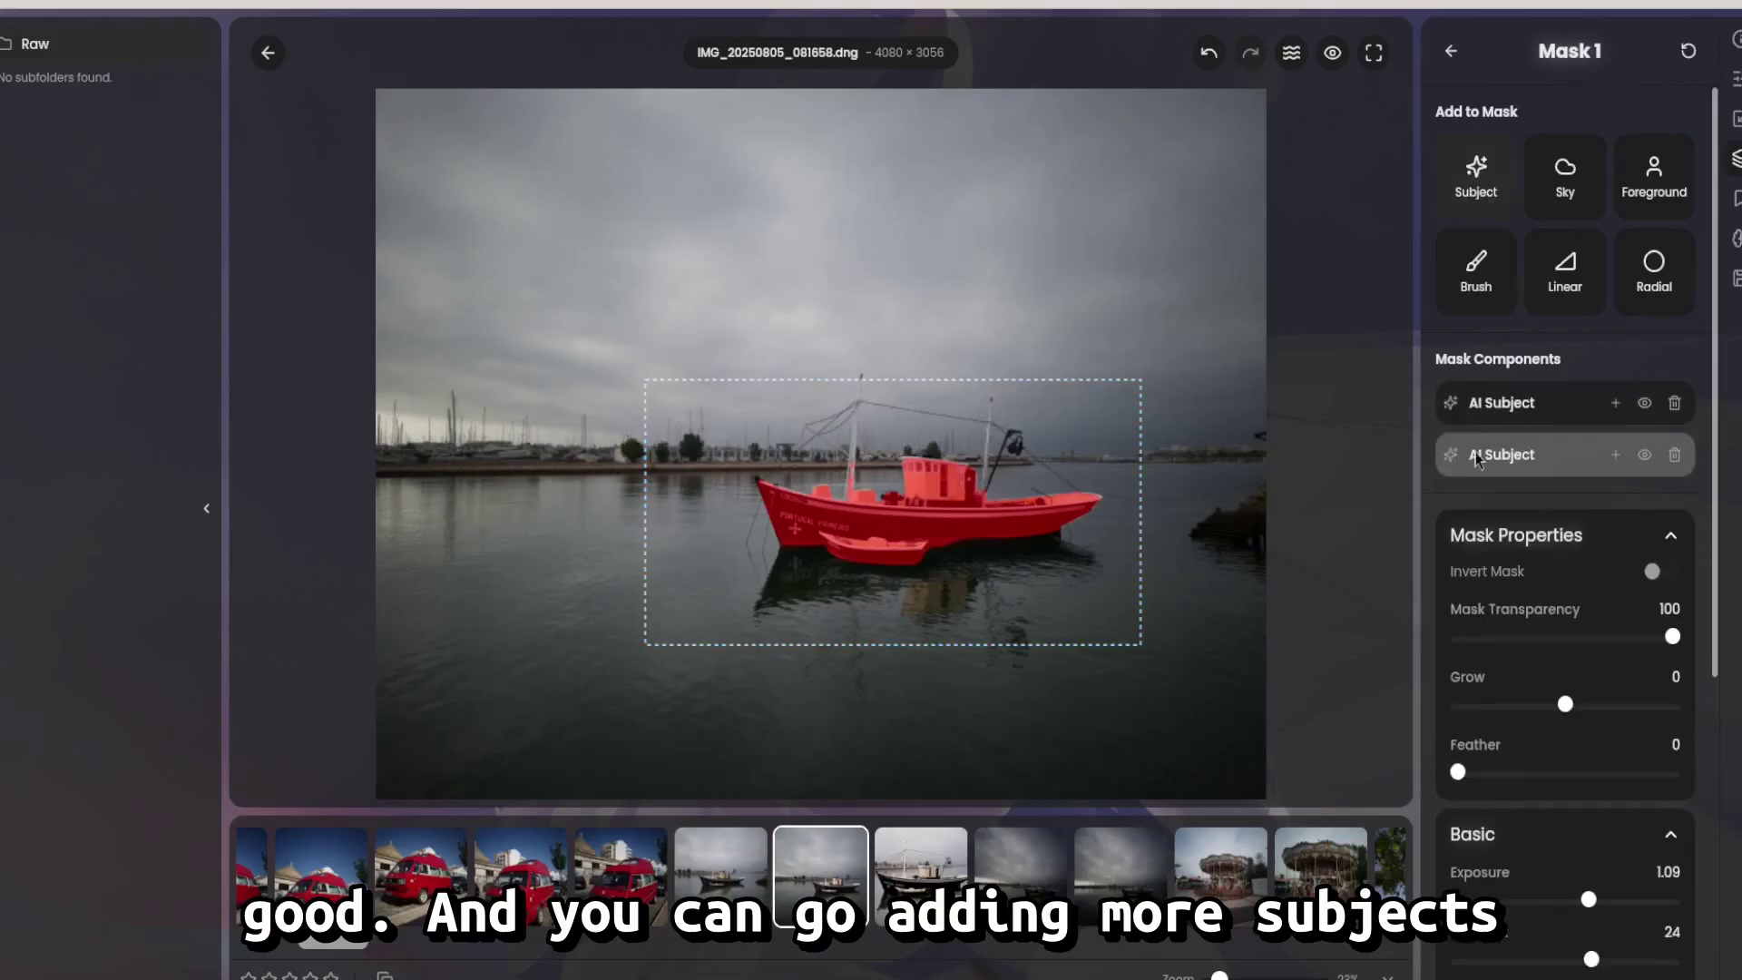
mouse_move(402, 353)
left_mouse_down()
mouse_move(555, 508)
mouse_move(617, 492)
left_mouse_up()
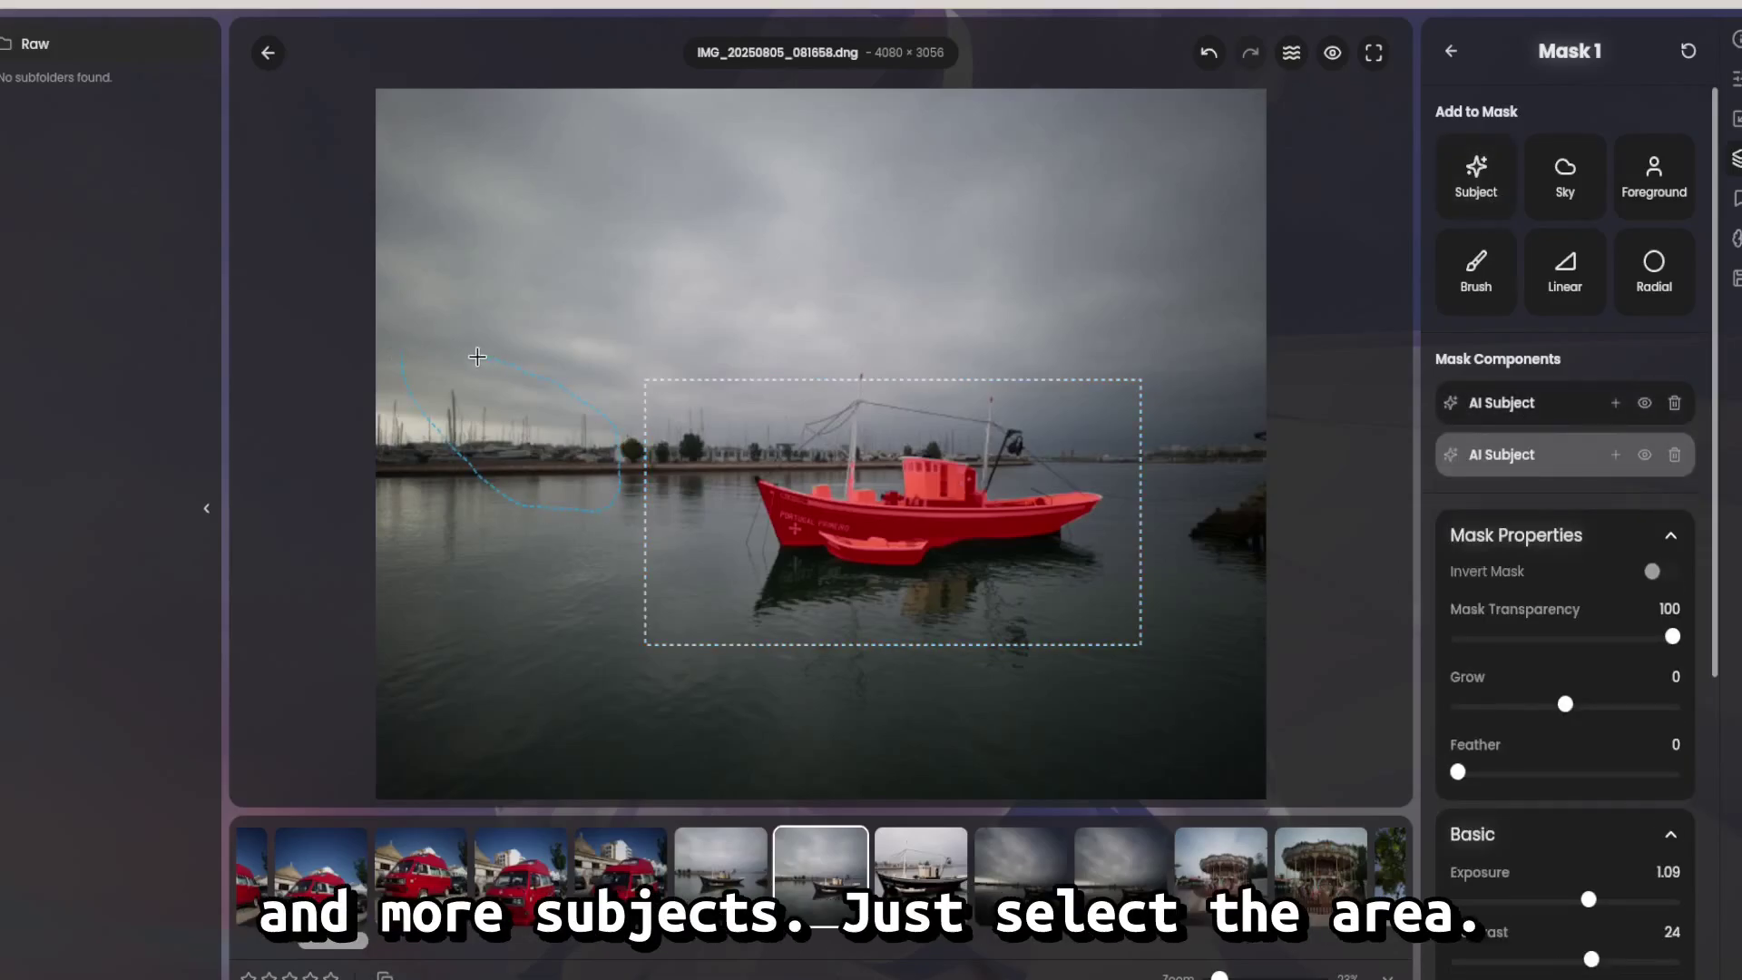
left_click_drag(390, 356, 392, 355)
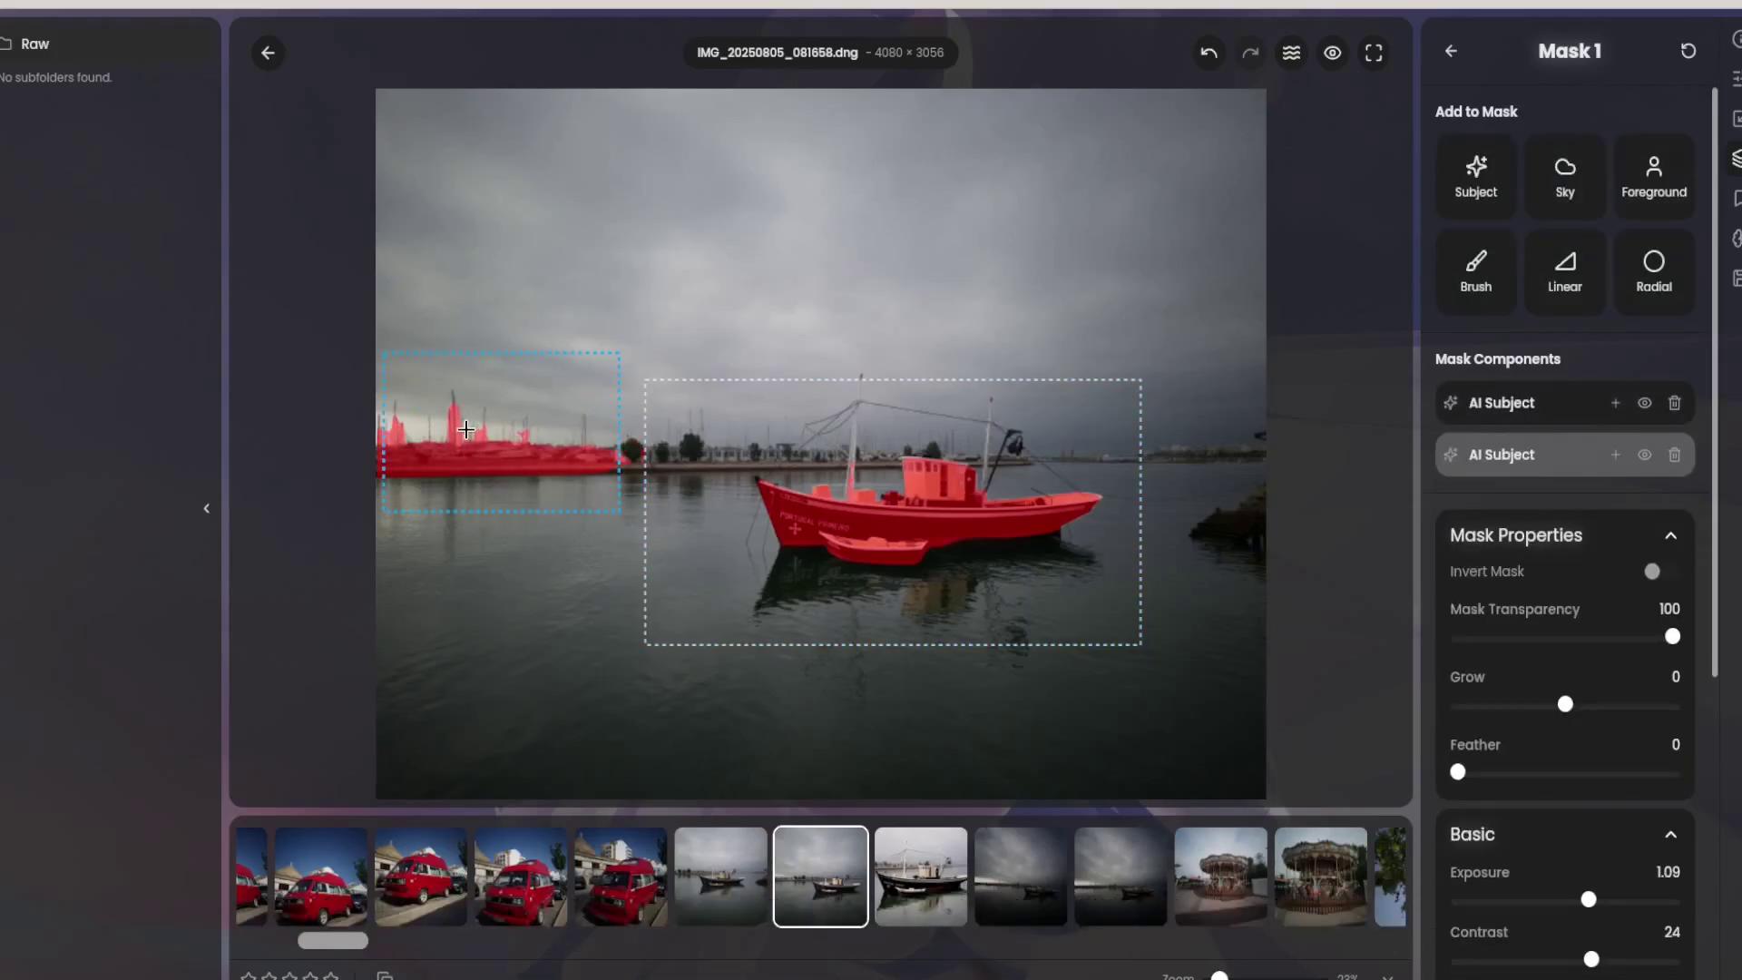
left_click_drag(1587, 899, 1633, 899)
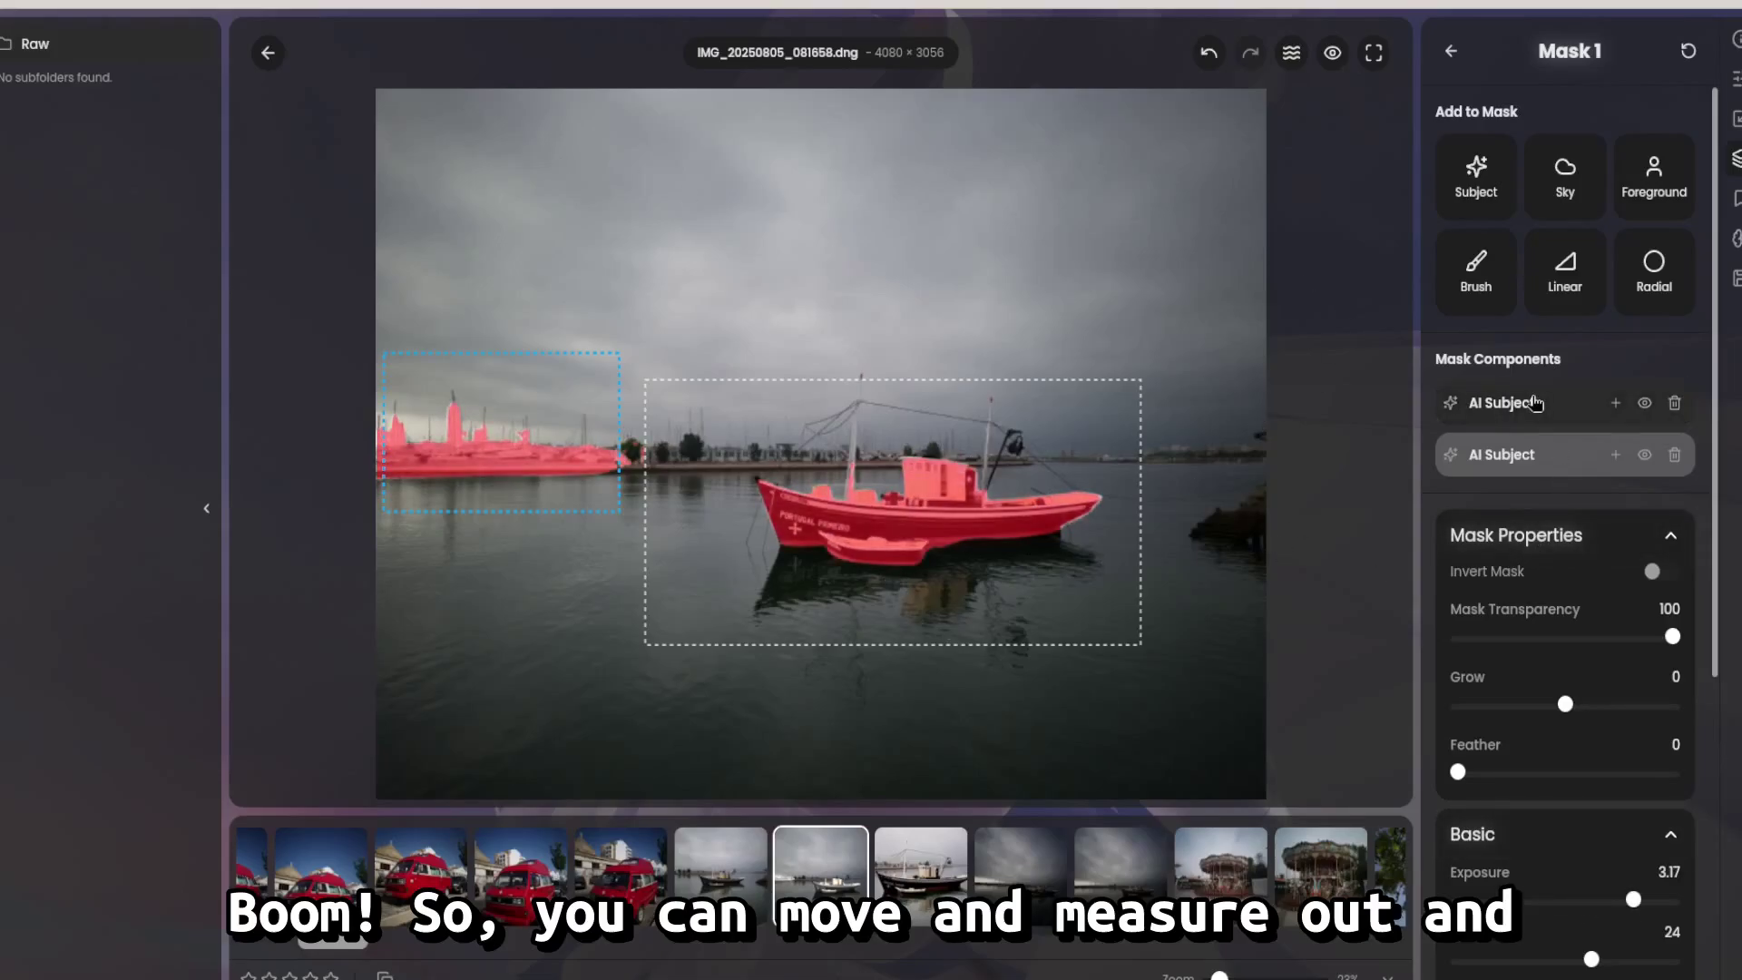
Step: Add a Sky component to Mask 1 and lower the masked exposure
left_click(1513, 404)
left_click(1515, 406)
left_click(1513, 403)
left_click(1502, 410)
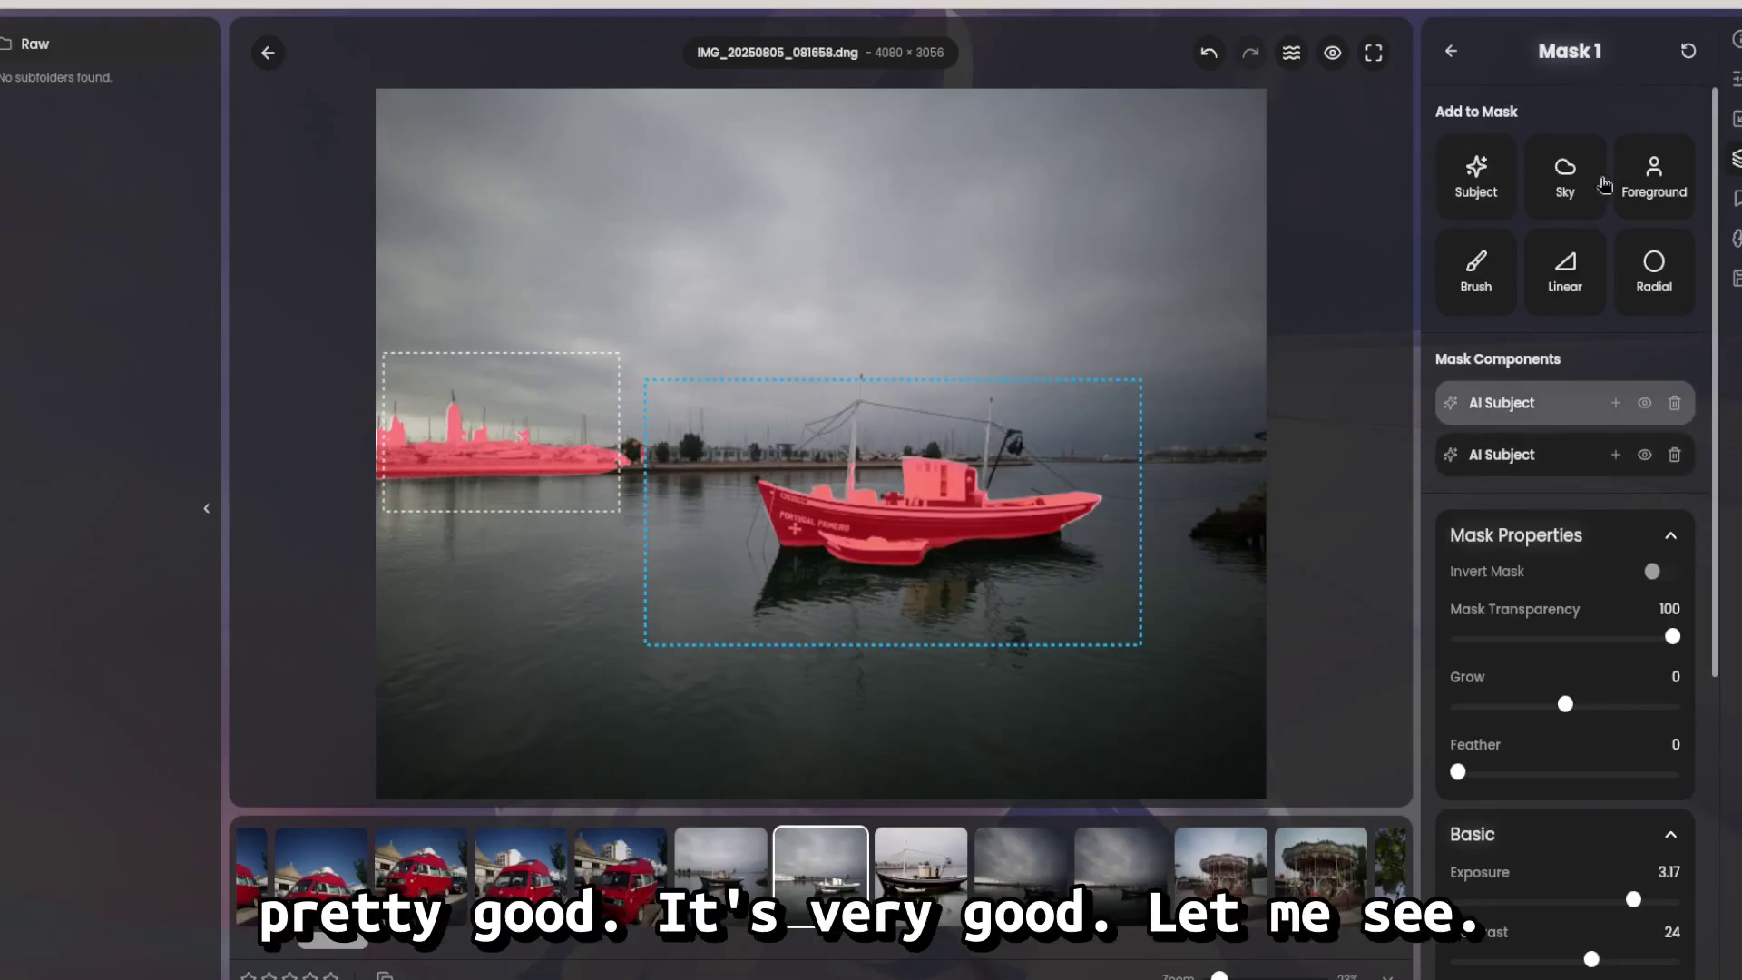
left_click(1567, 186)
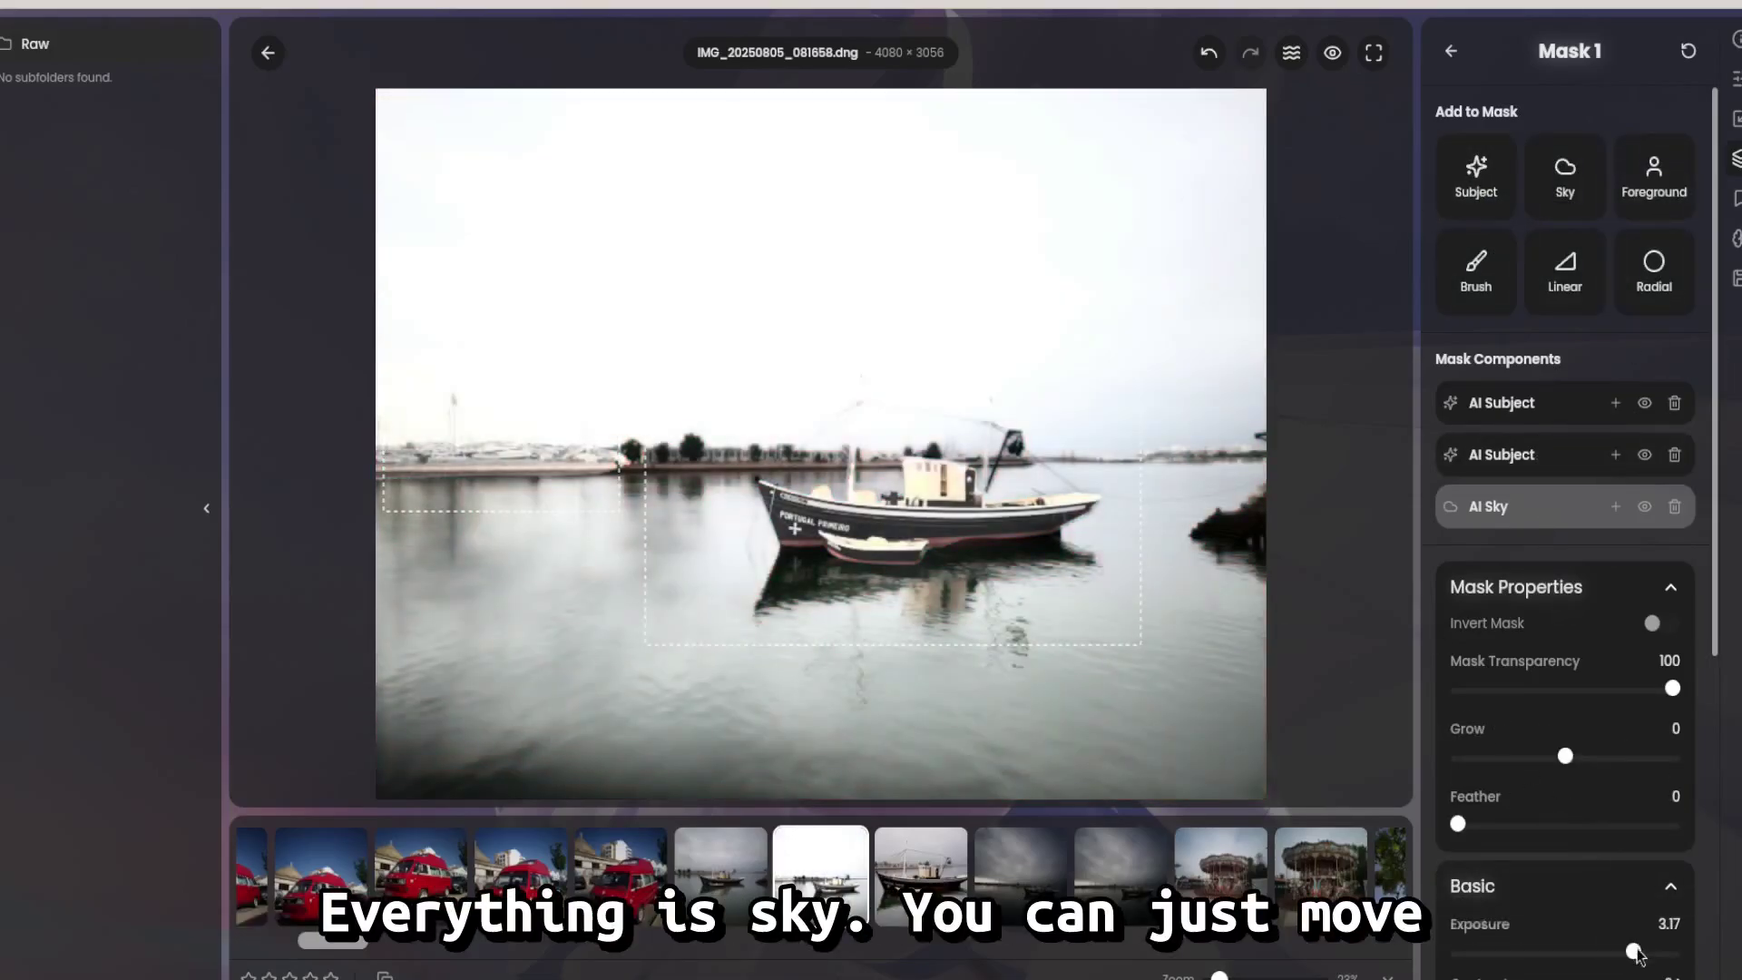
left_click_drag(1633, 951, 1545, 953)
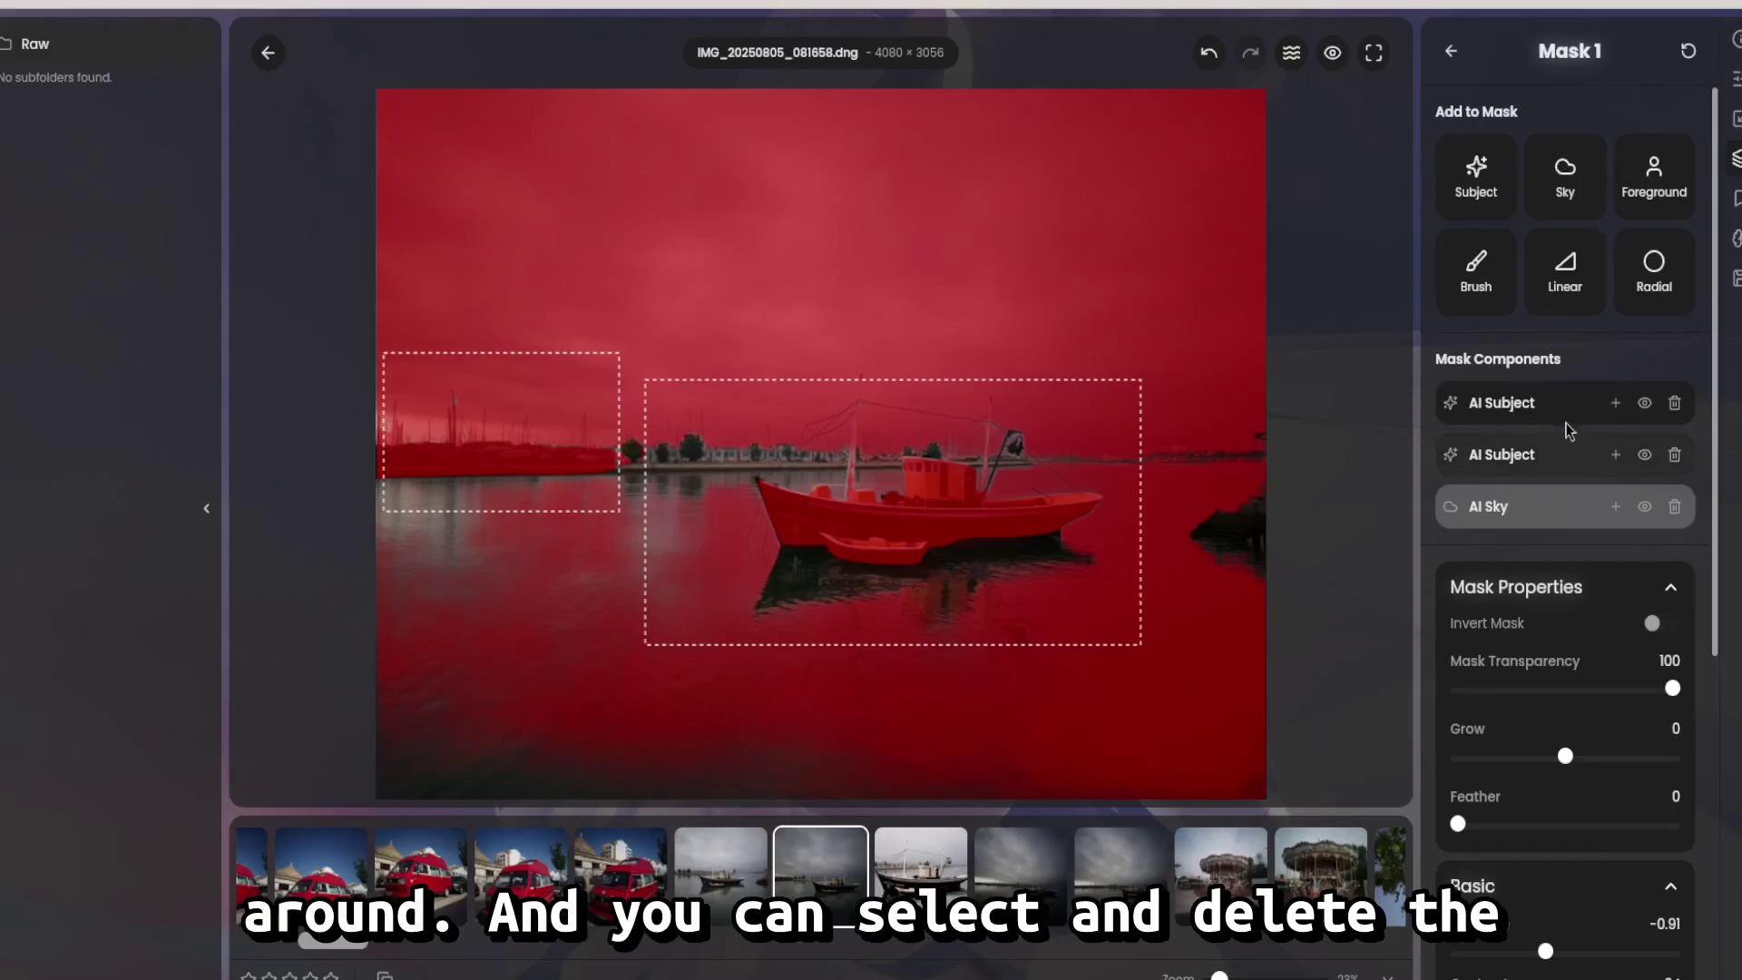
Step: Delete the sky, harbour and boat components from Mask 1 and return to Adjustments
left_click(1674, 506)
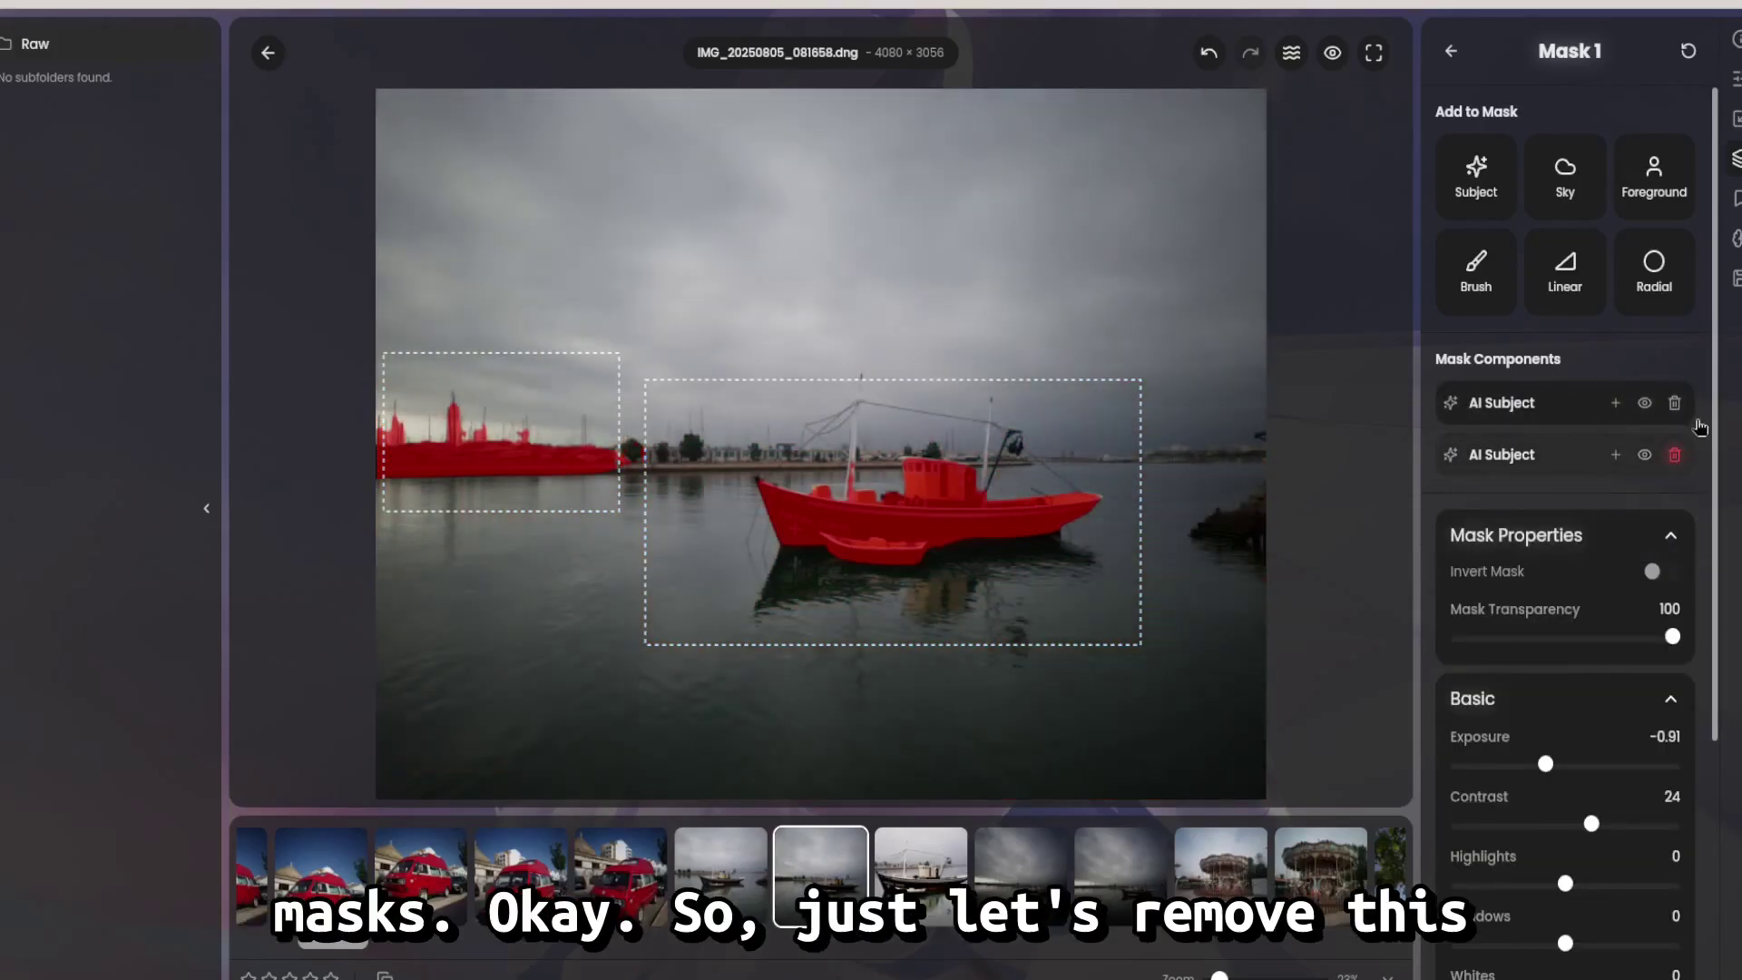
left_click(1673, 459)
left_click(1674, 406)
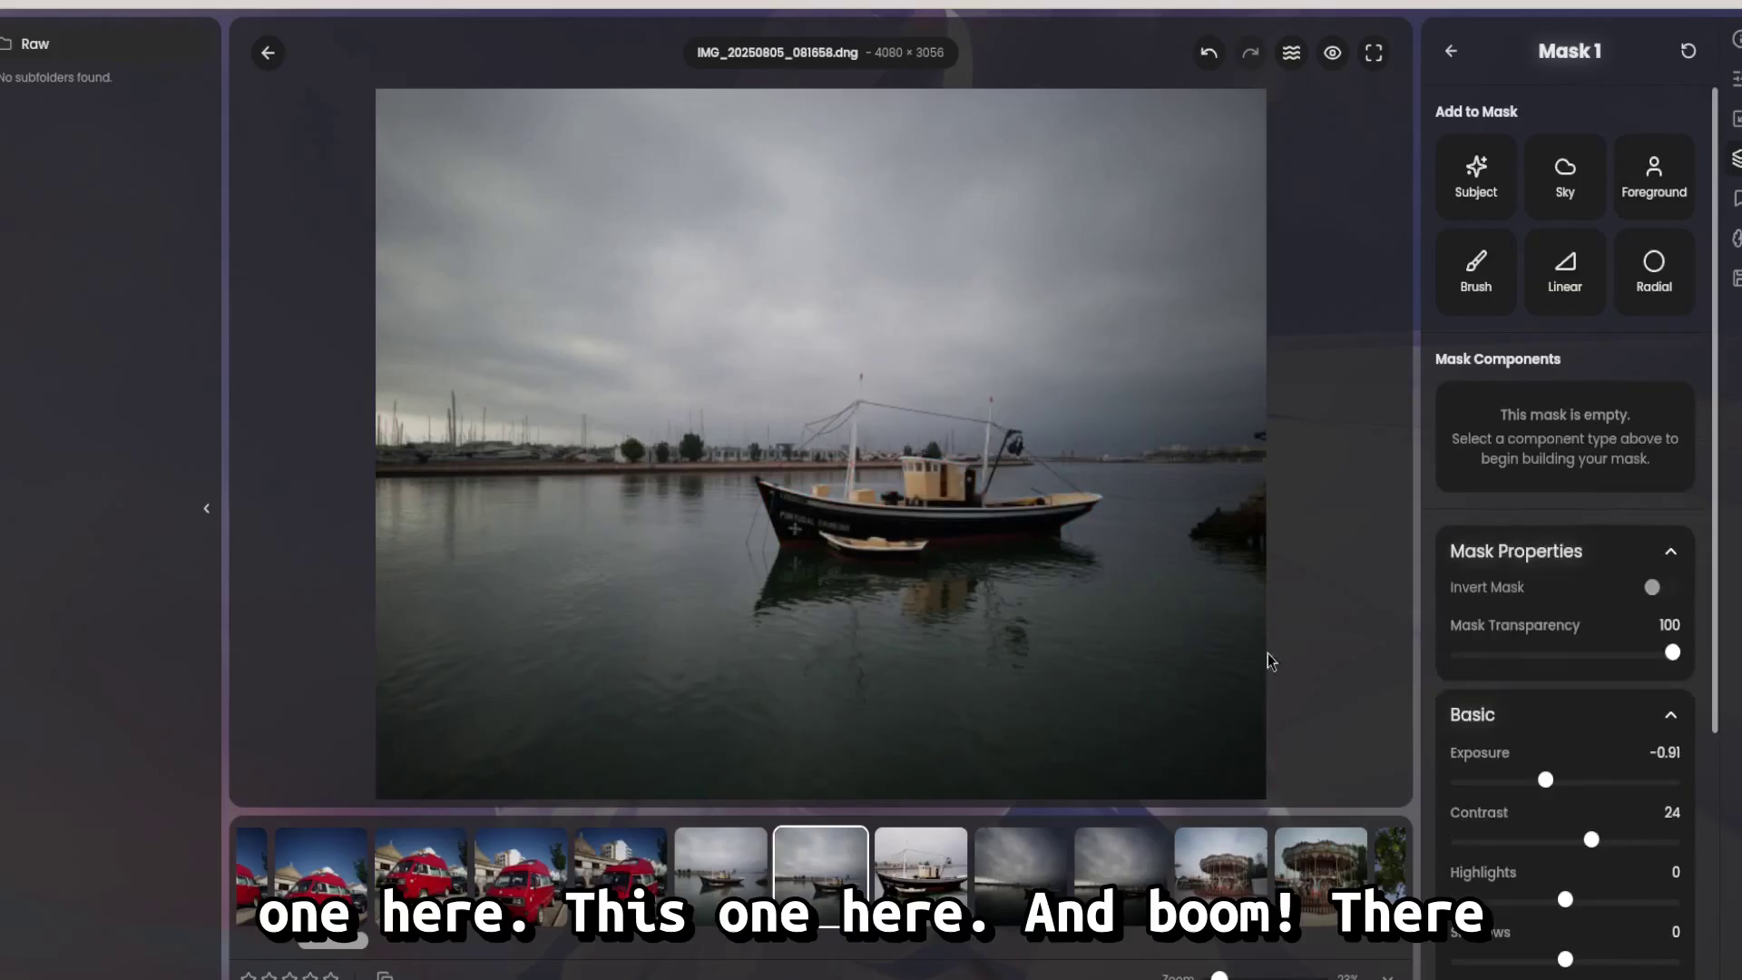
scroll(1567, 264, "down", 2)
scroll(1565, 272, "up", 2)
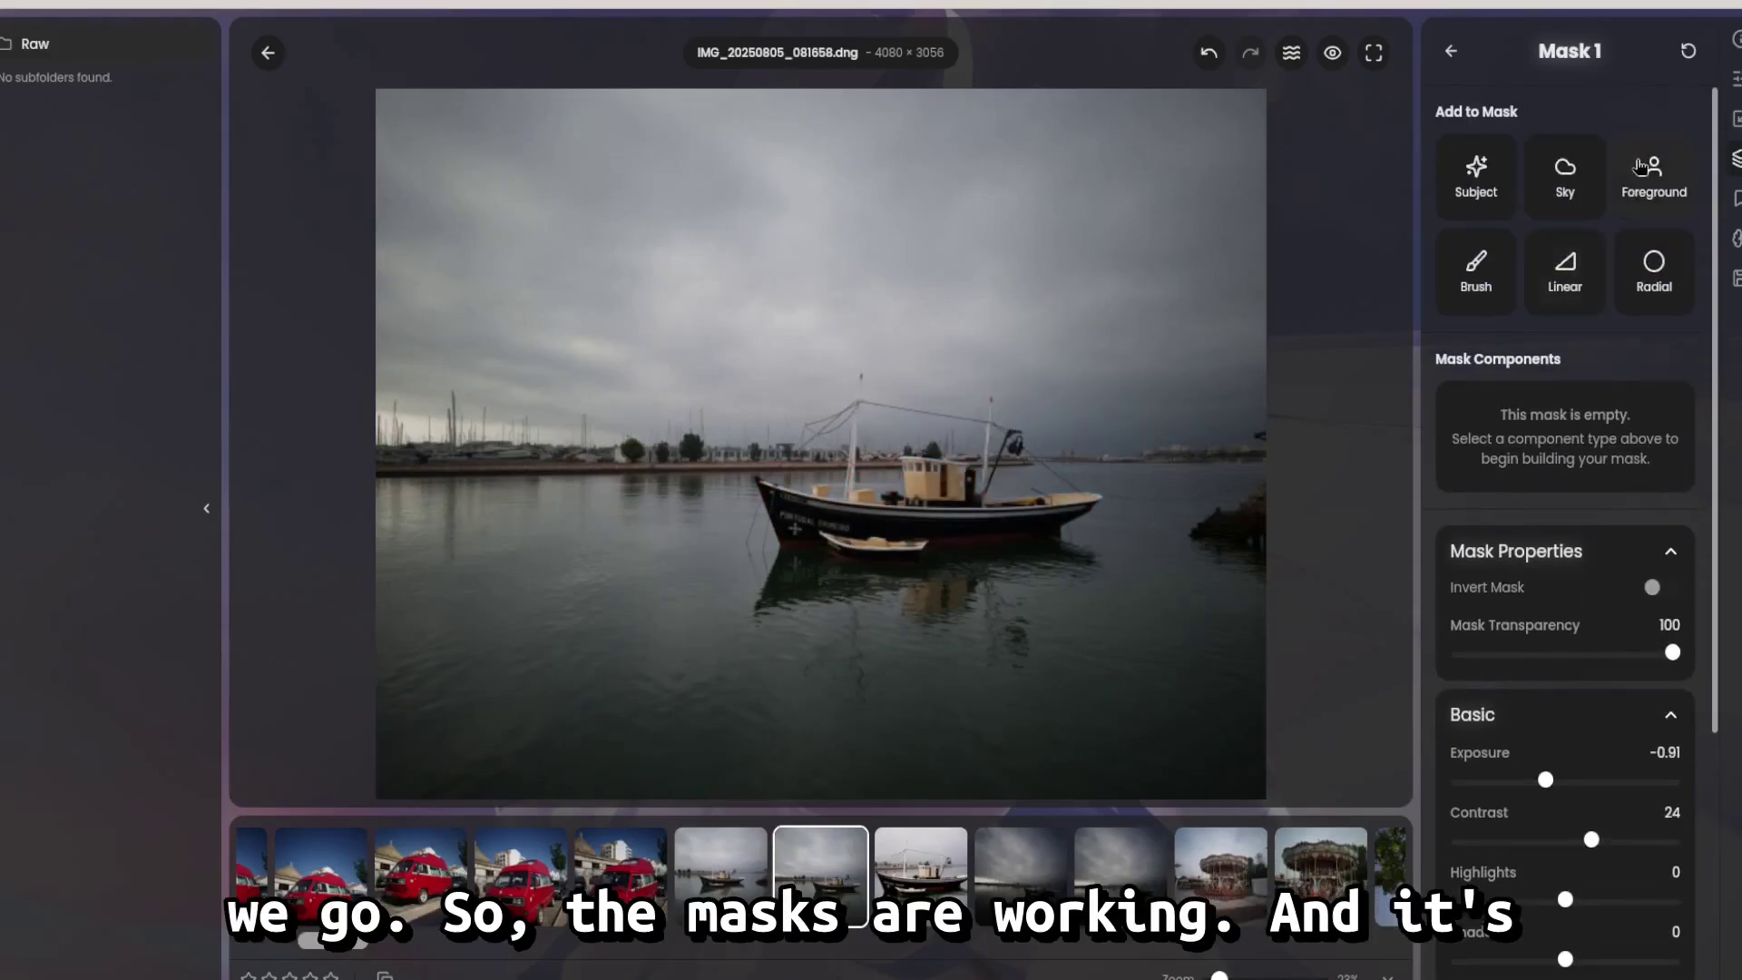
scroll(1555, 575, "down", 4)
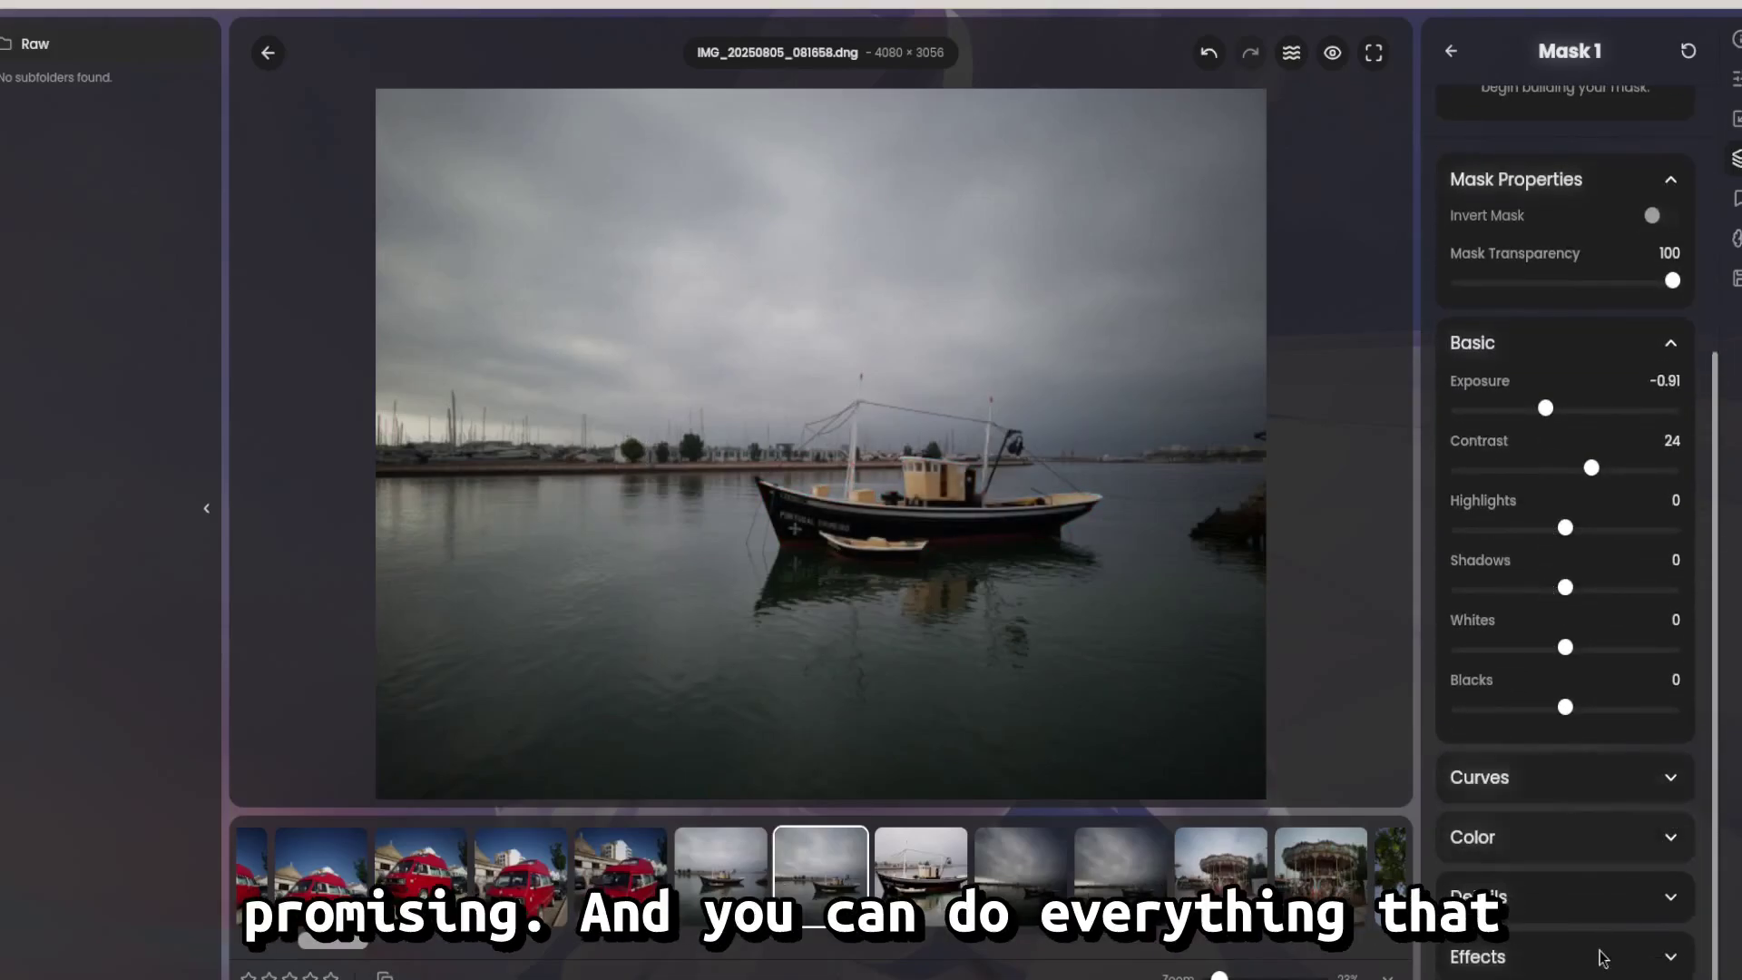
scroll(1656, 860, "up", 2)
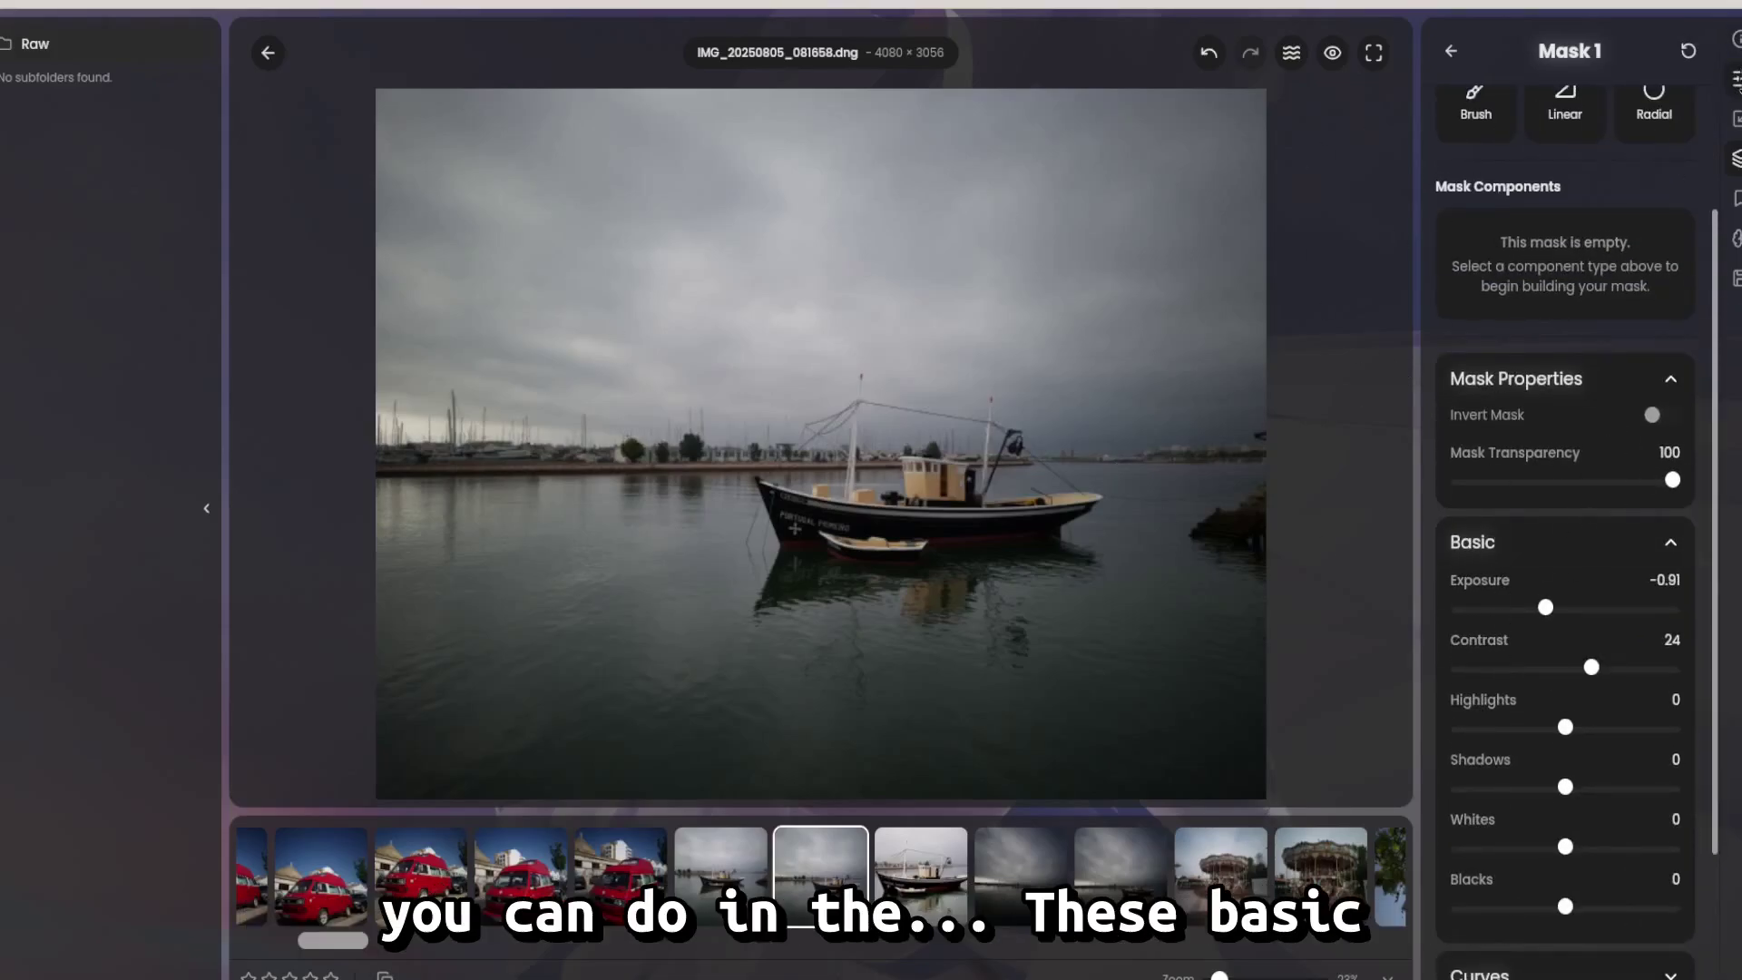
left_click(1735, 79)
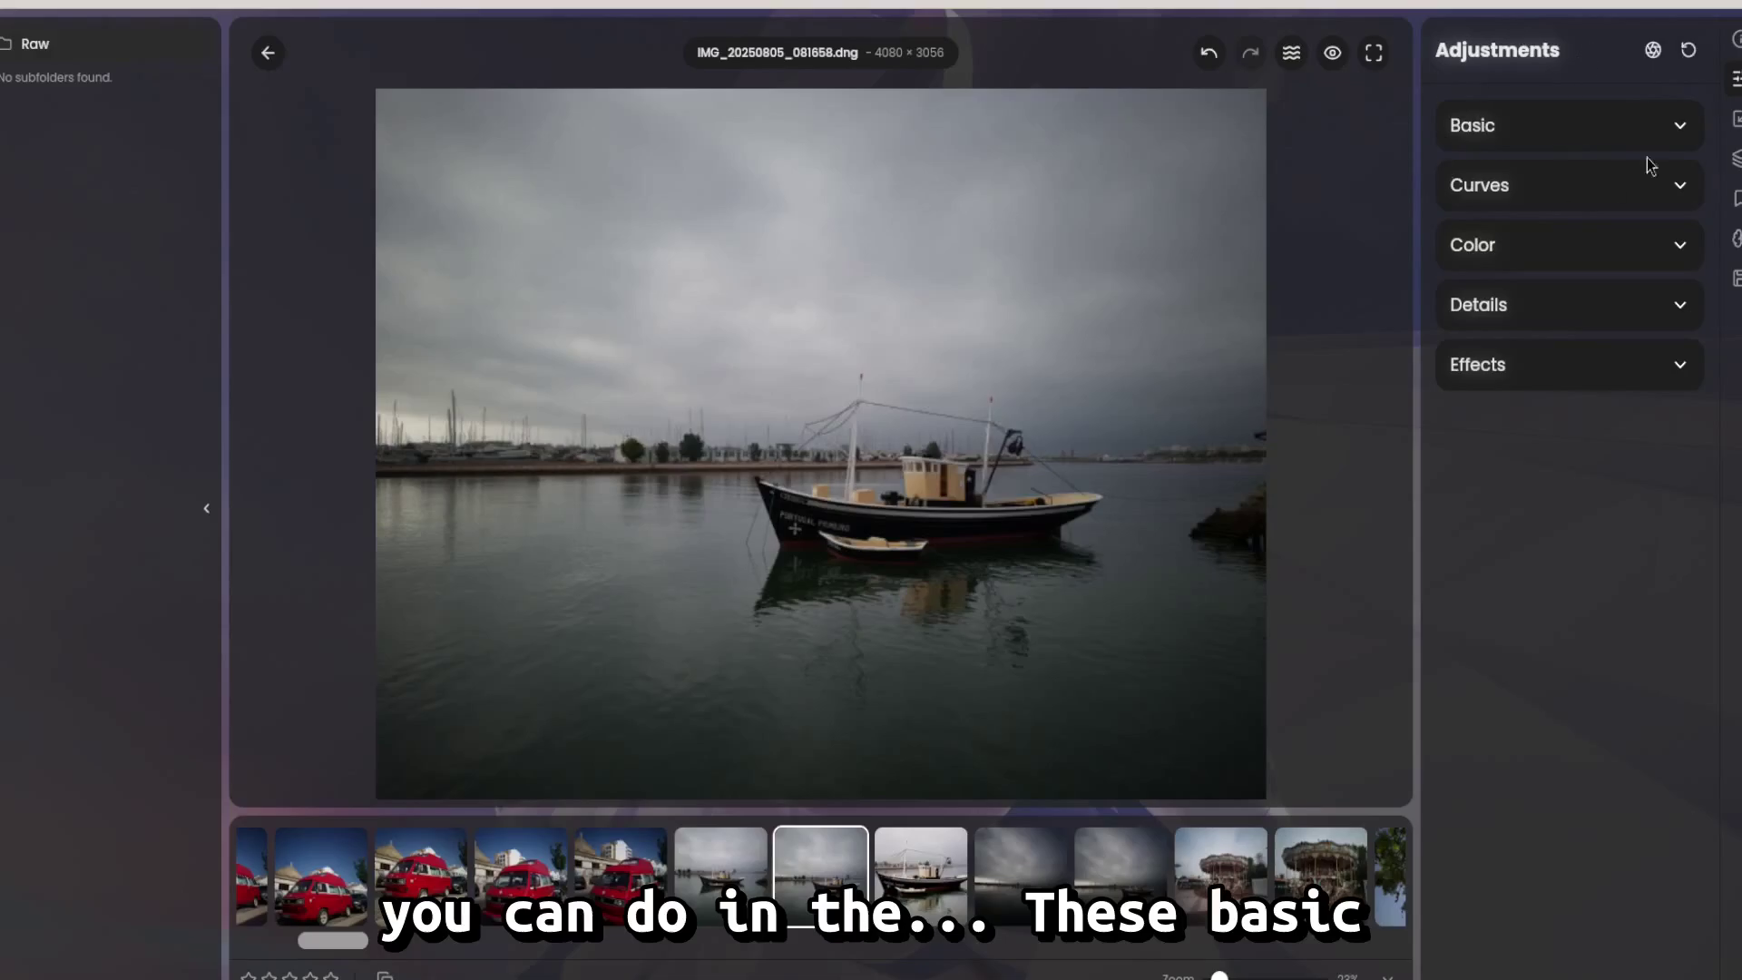
Step: Try the Urban Teal & Orange and Dramatic B&W community presets on the boat photo
left_click(1734, 159)
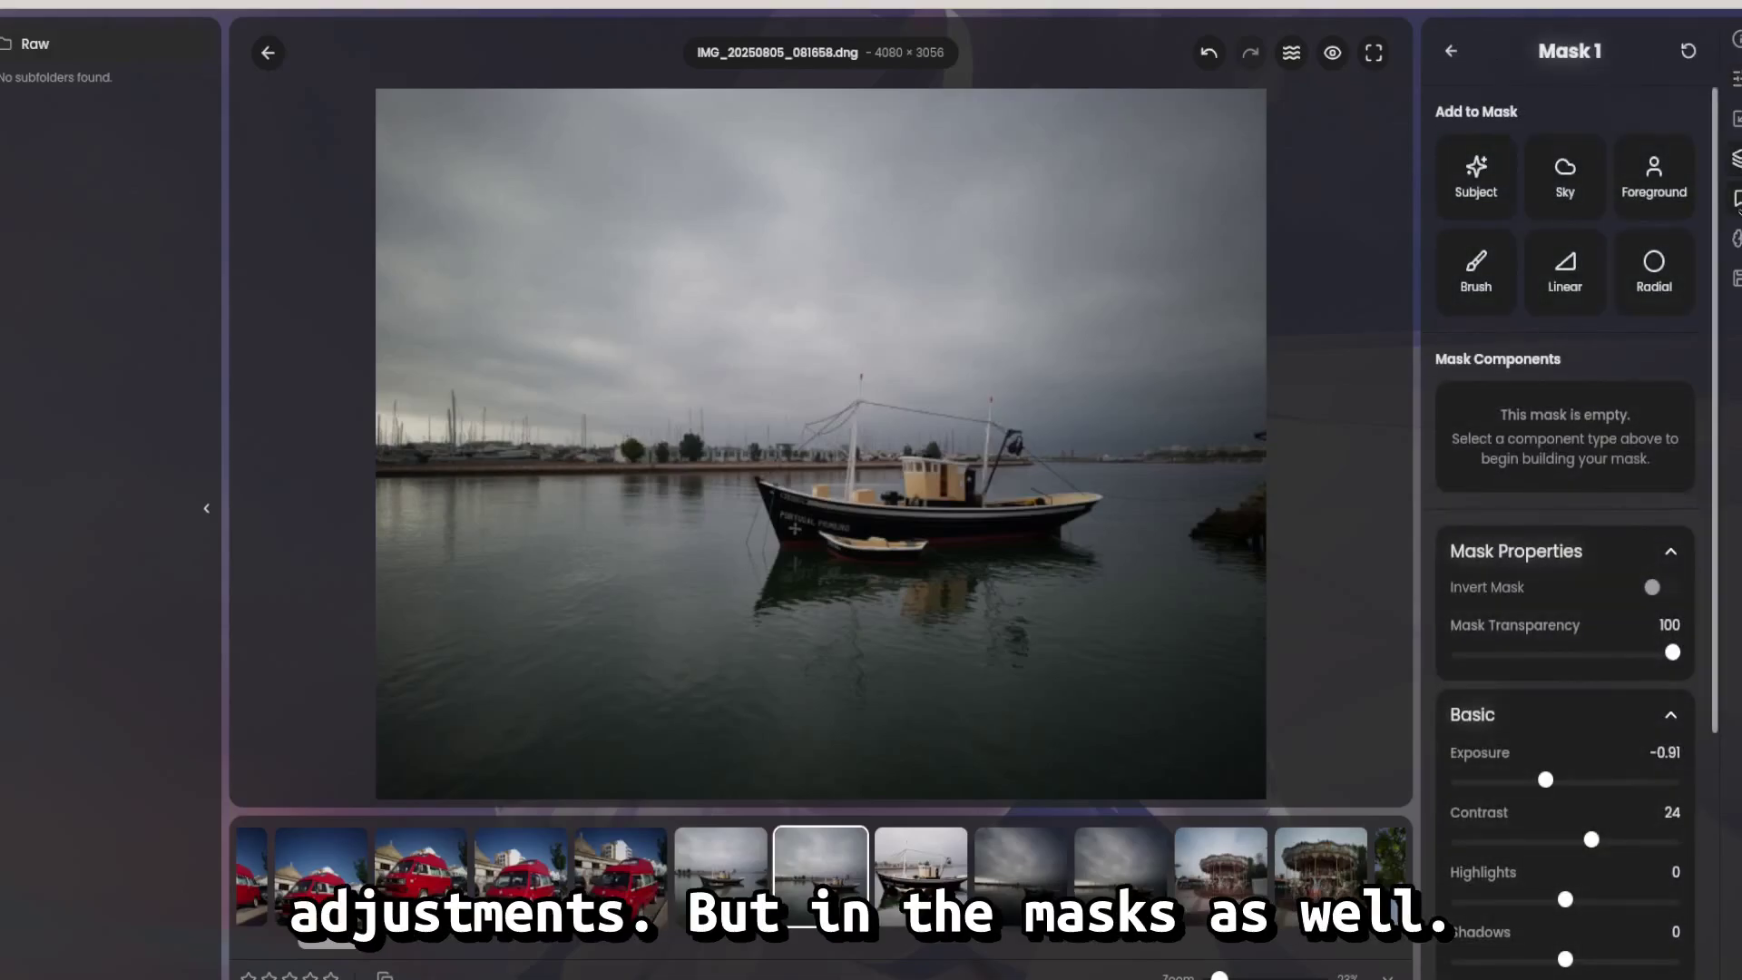
left_click(1735, 198)
left_click(1587, 136)
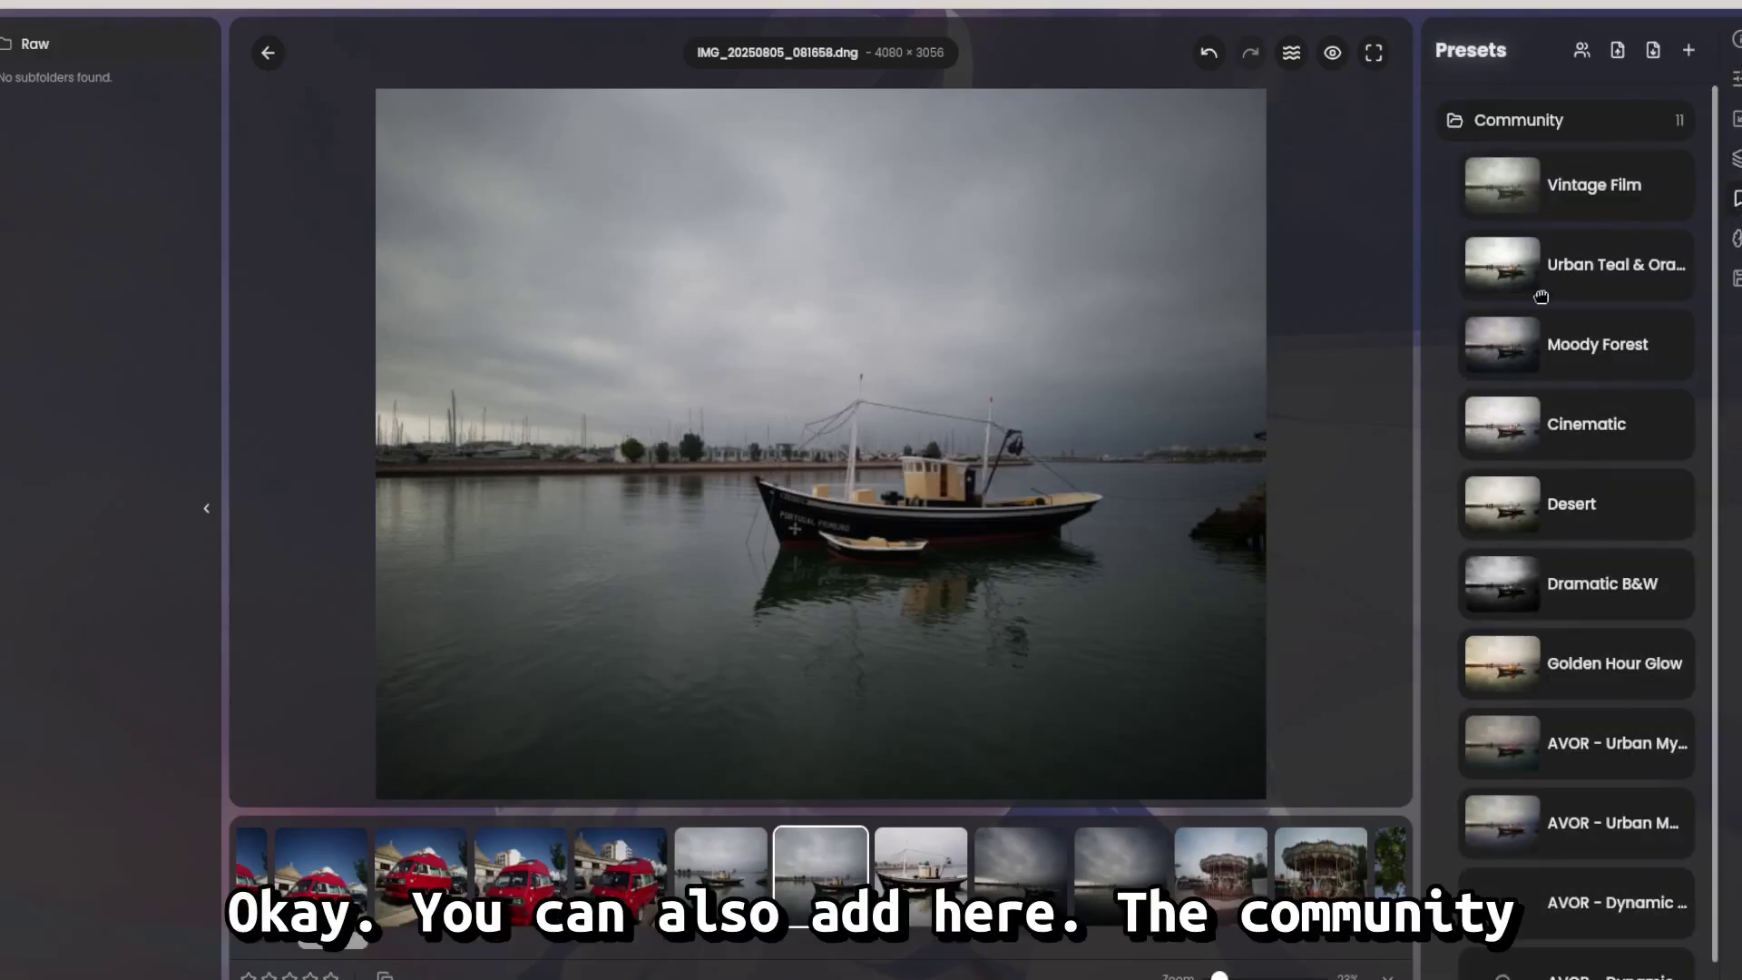
left_click(1508, 277)
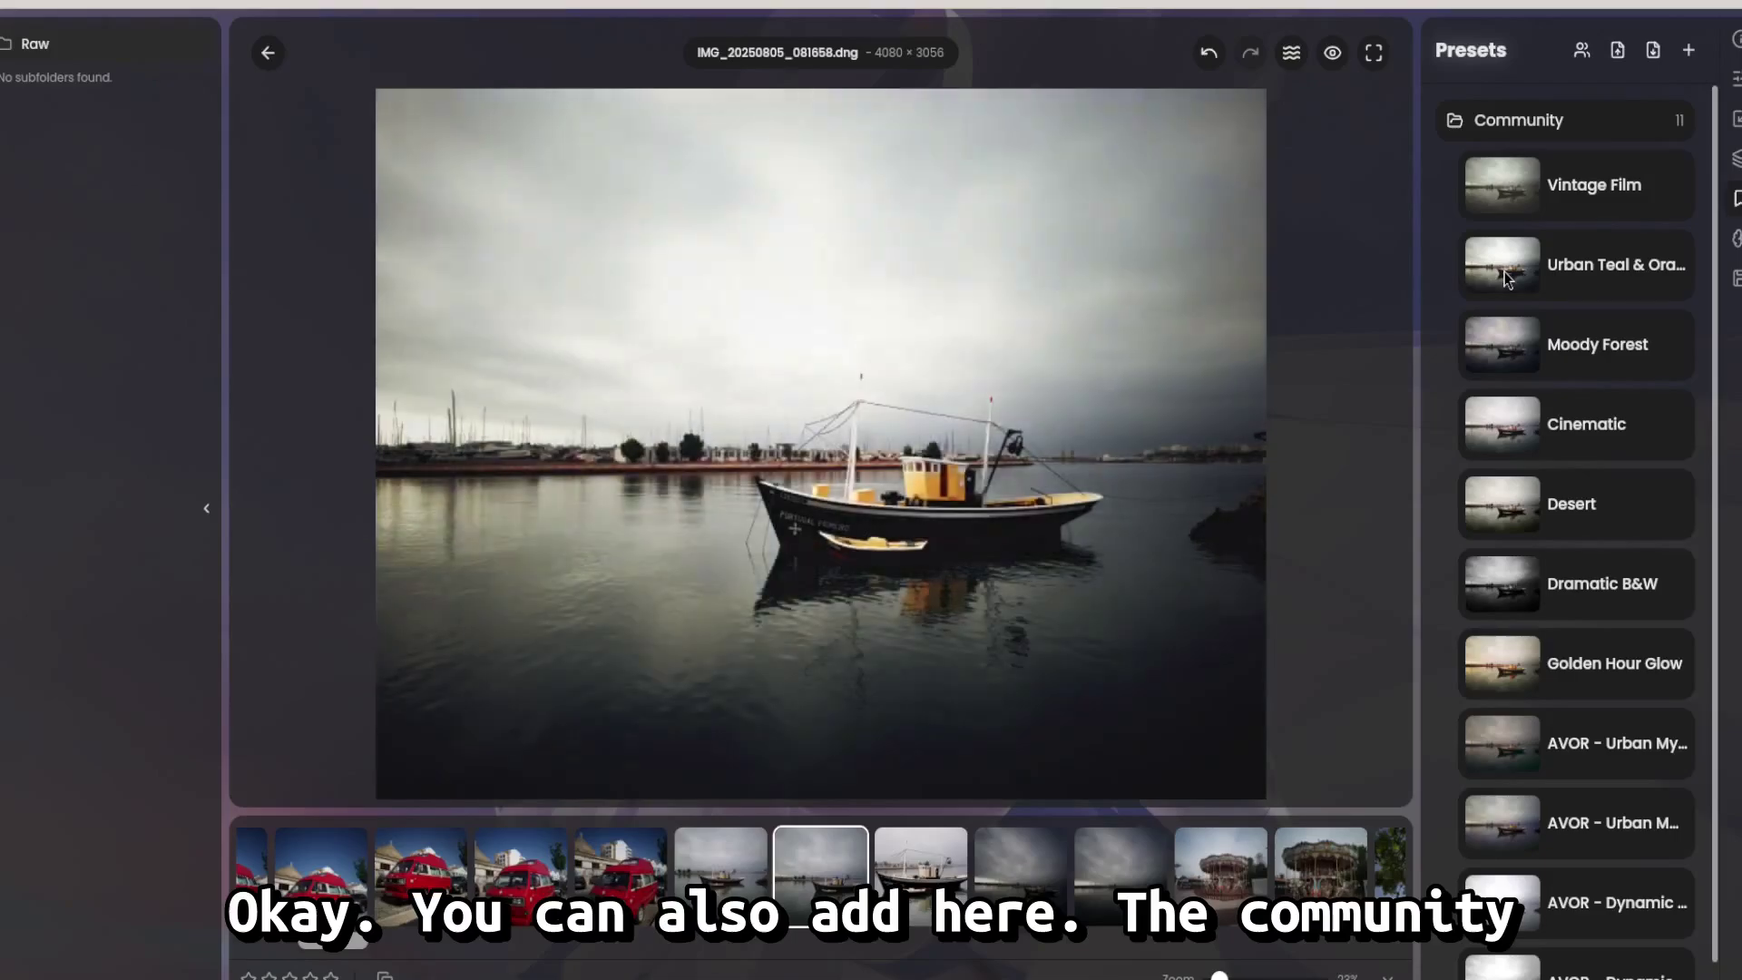
left_click(1504, 116)
left_click(1508, 138)
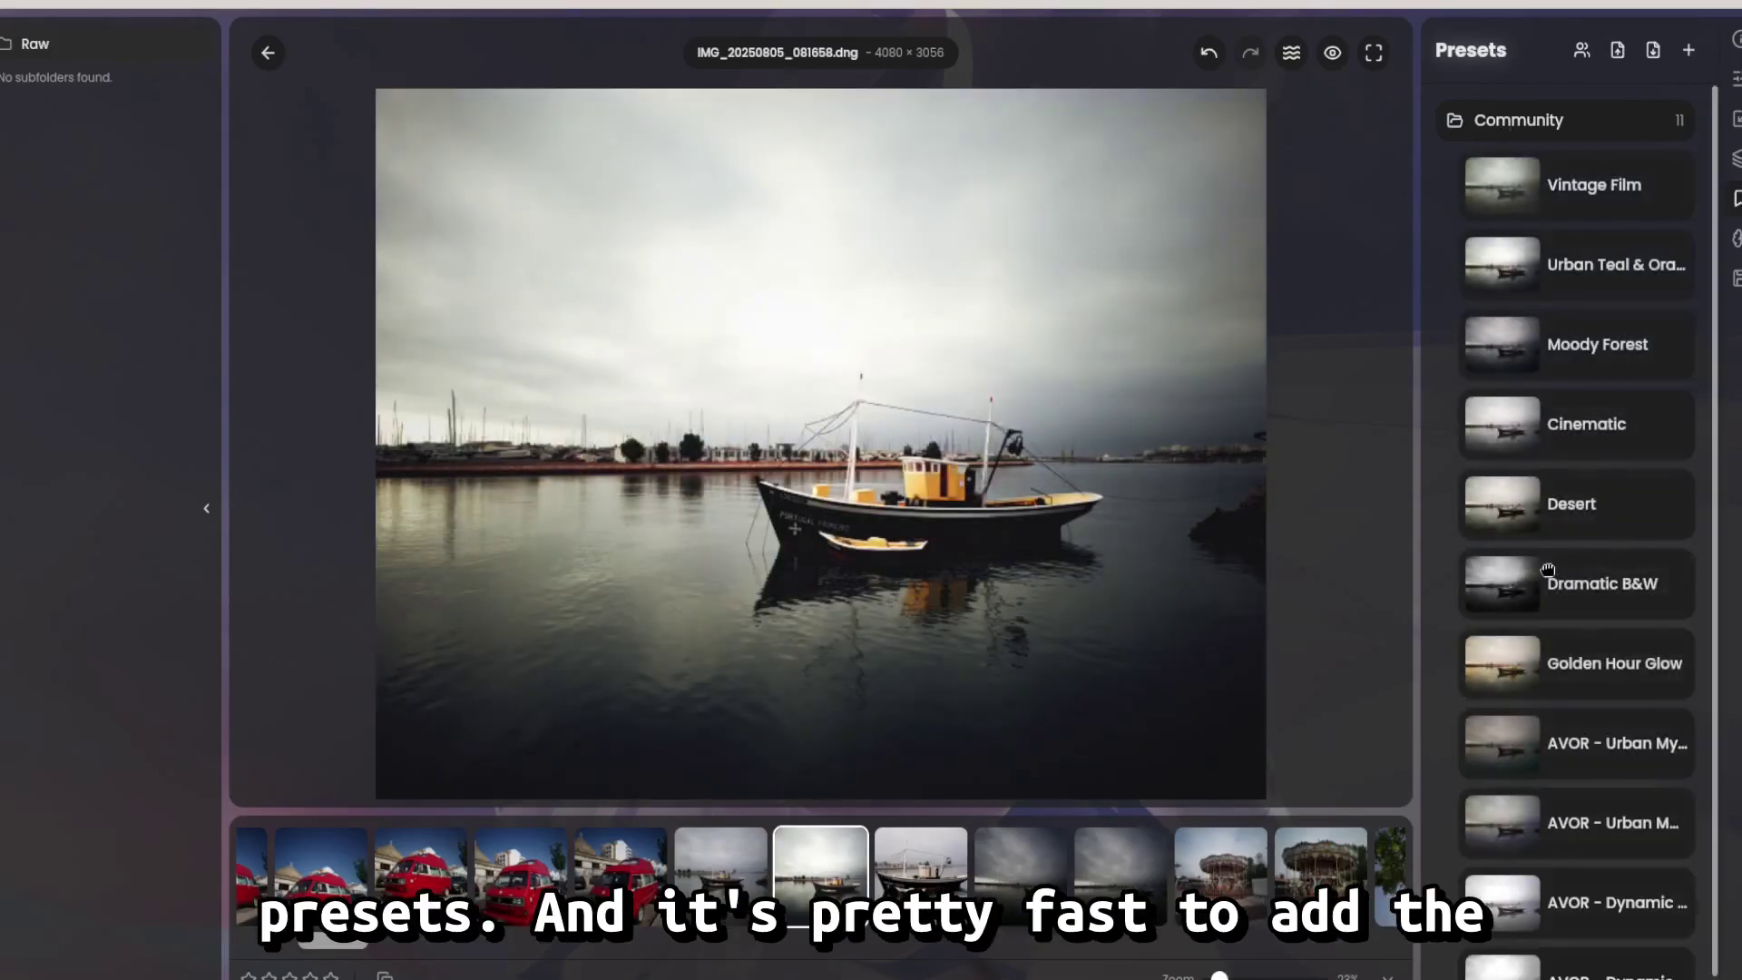
left_click(1546, 571)
Step: Settle on a dark moody AVOR Urban preset, then bring up AI Tools
left_click(1497, 739)
scroll(1501, 739, "down", 1)
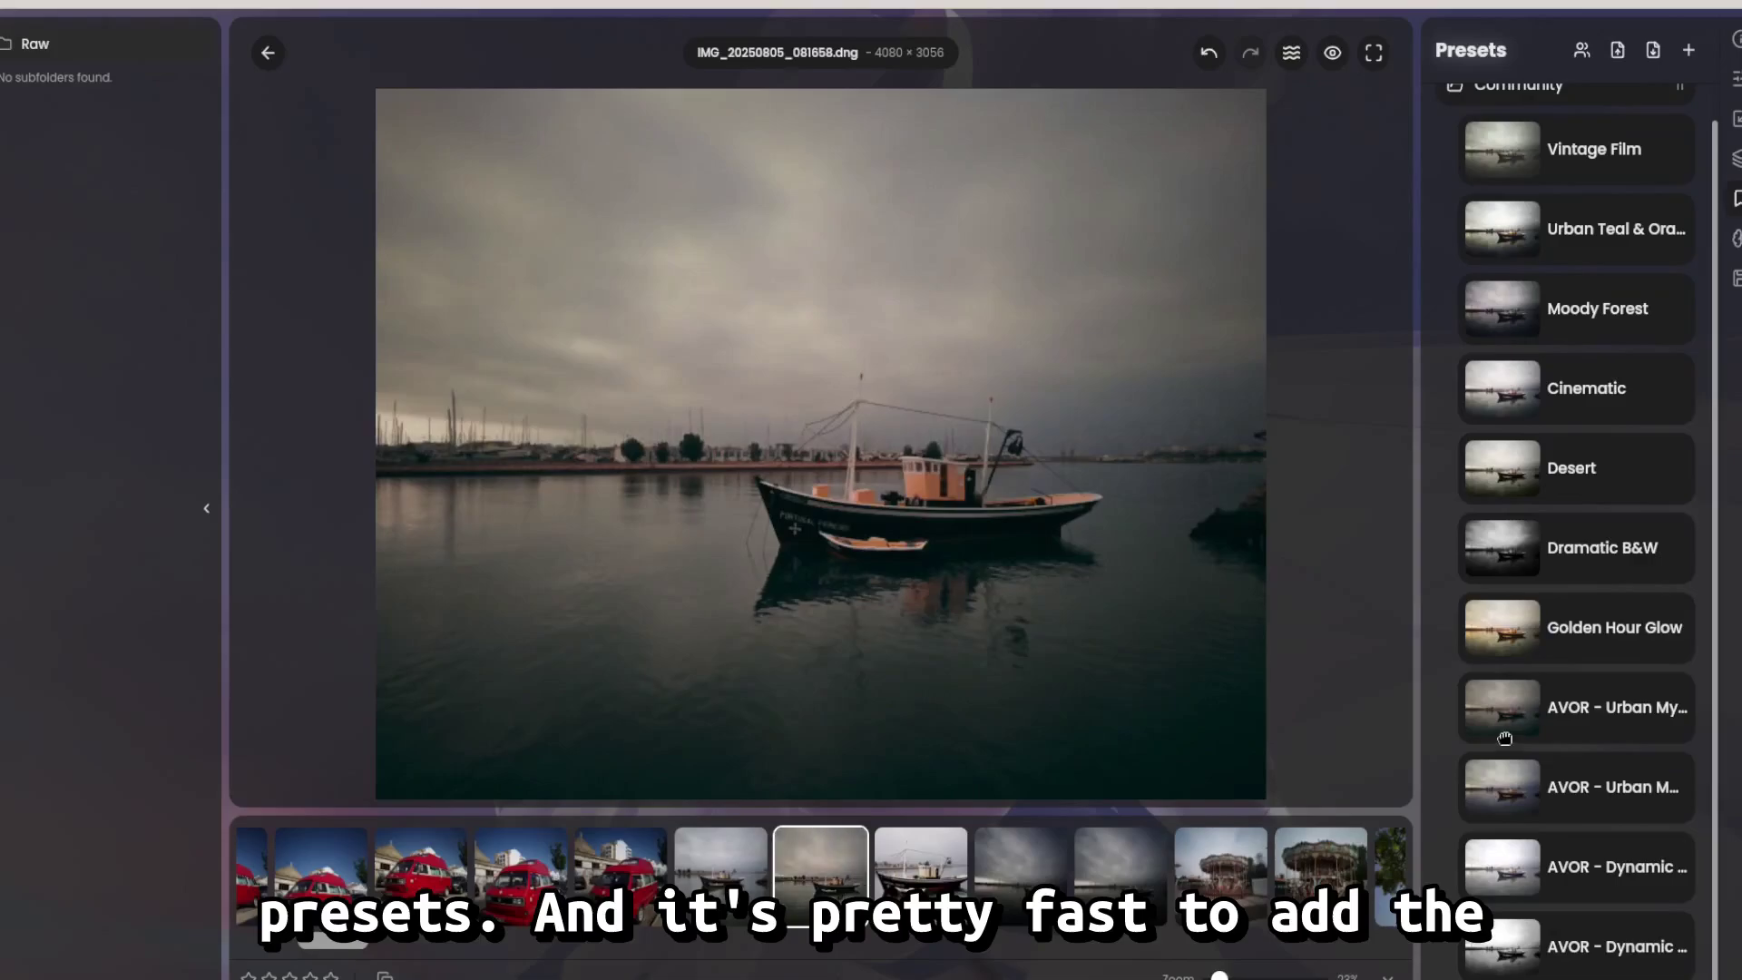
left_click(1503, 795)
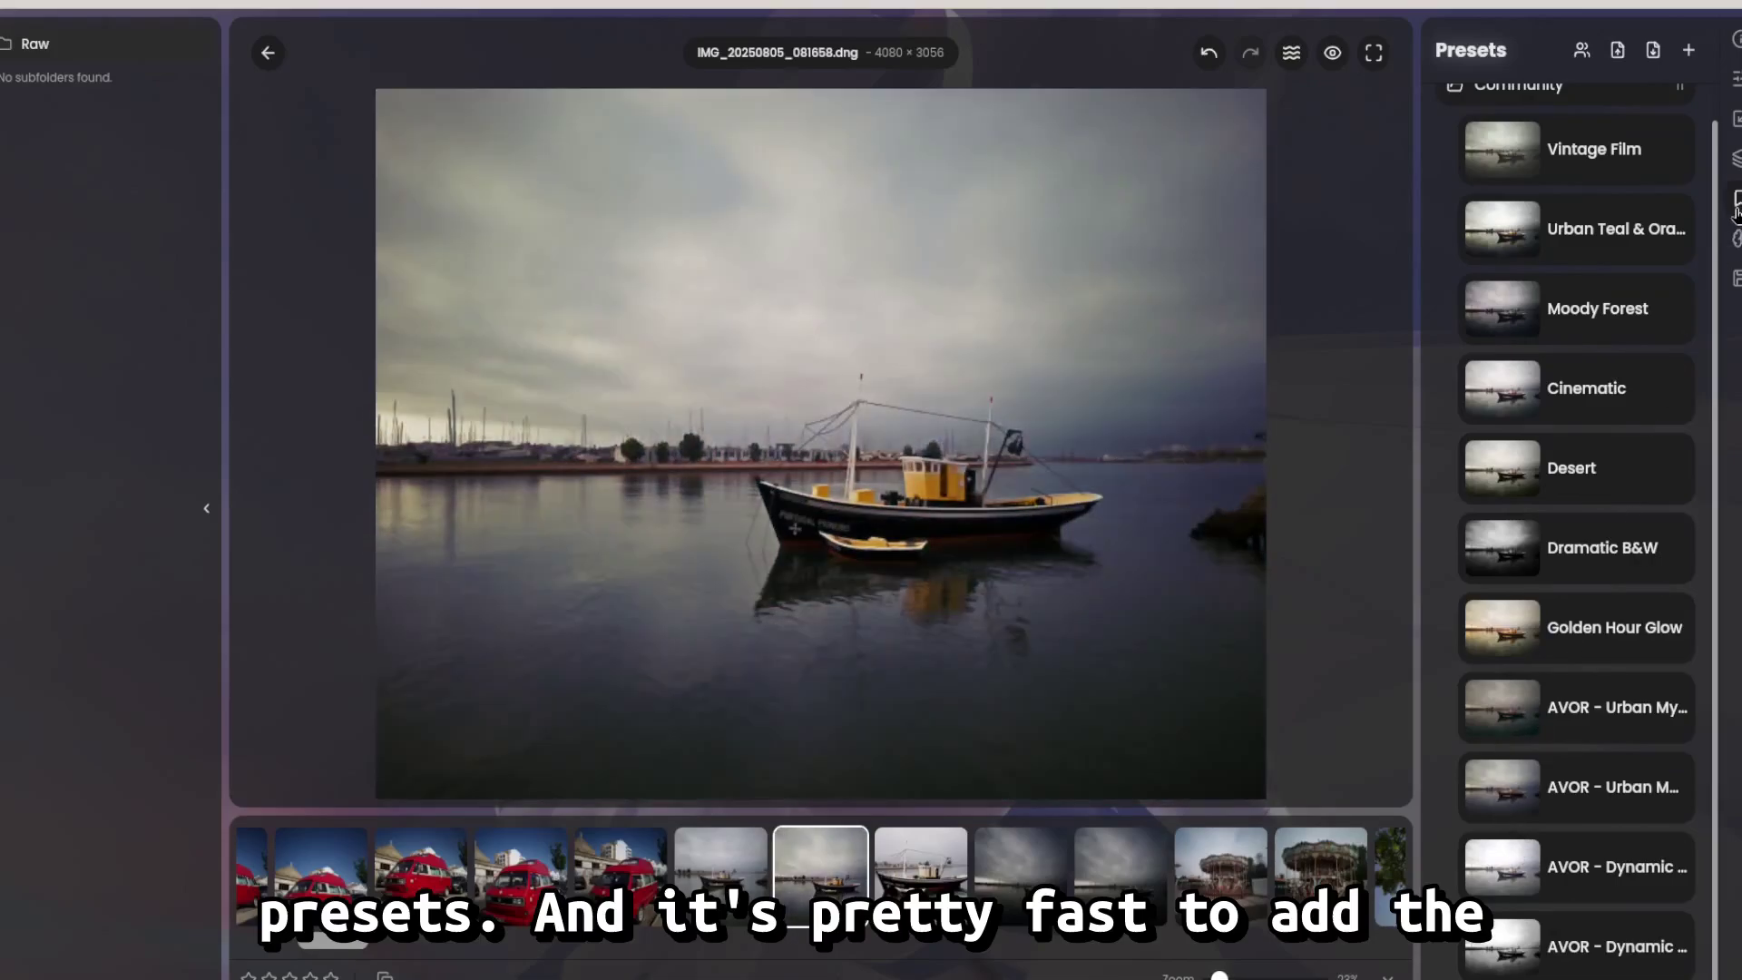
left_click(1735, 239)
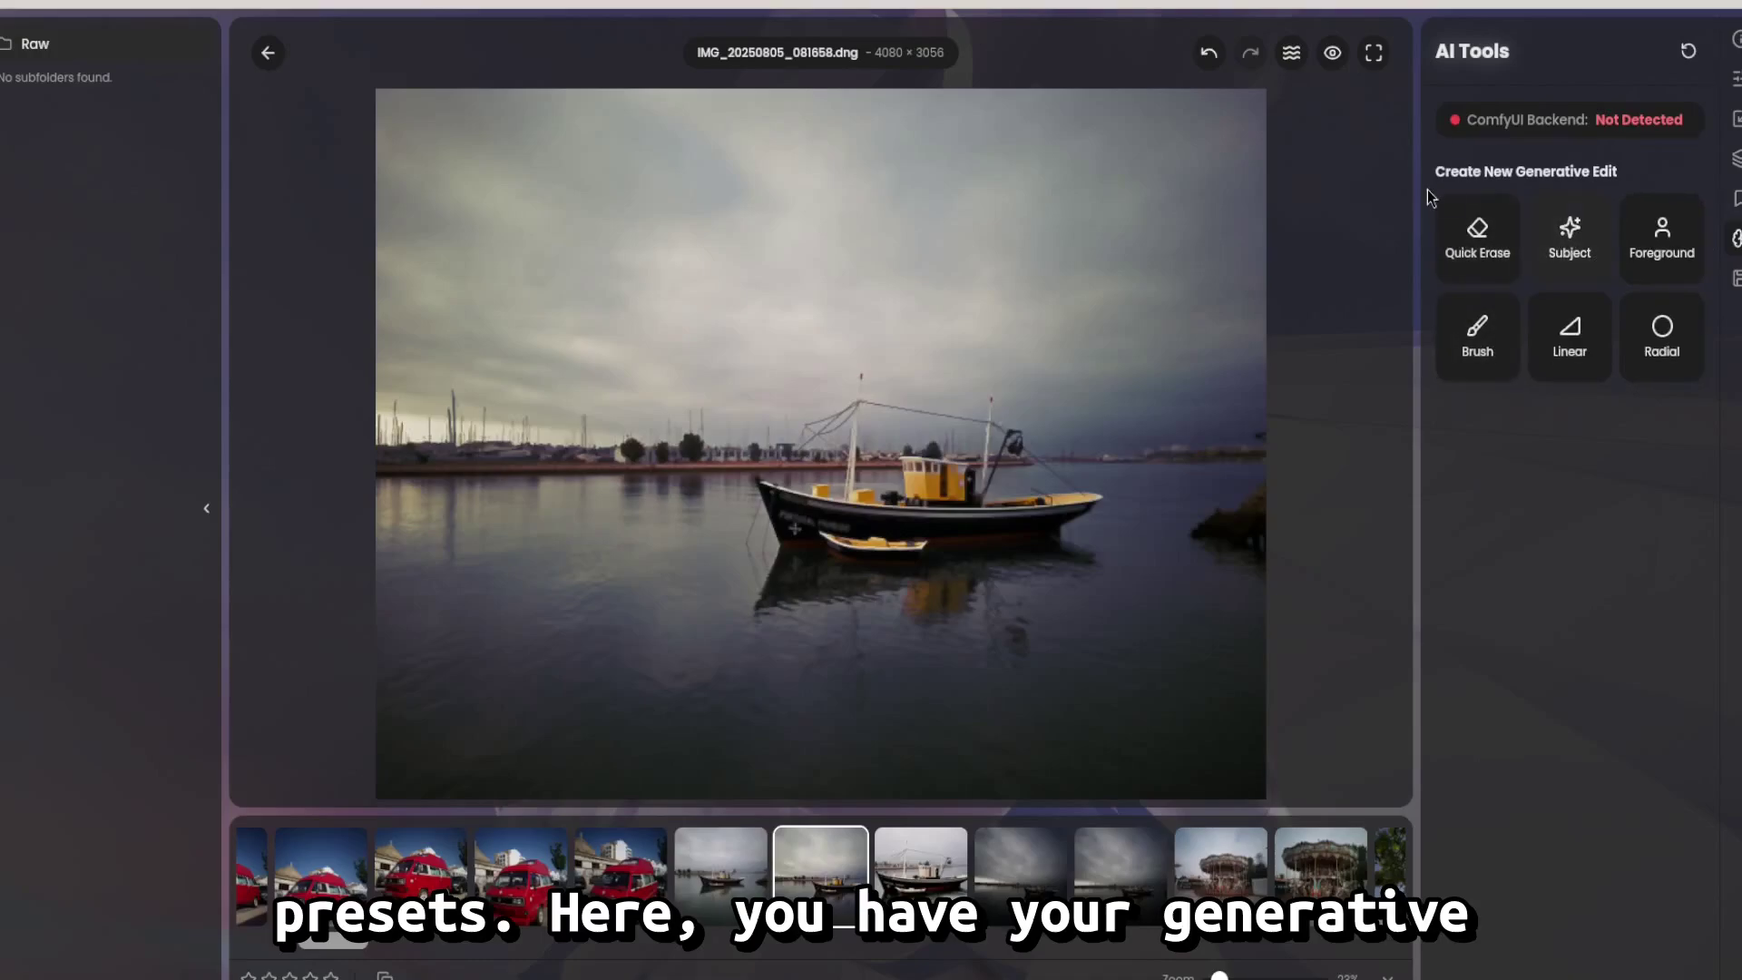
Step: Quick Erase the small moored boat, toggling Quick Erase 1 off and on to compare
mouse_move(1546, 158)
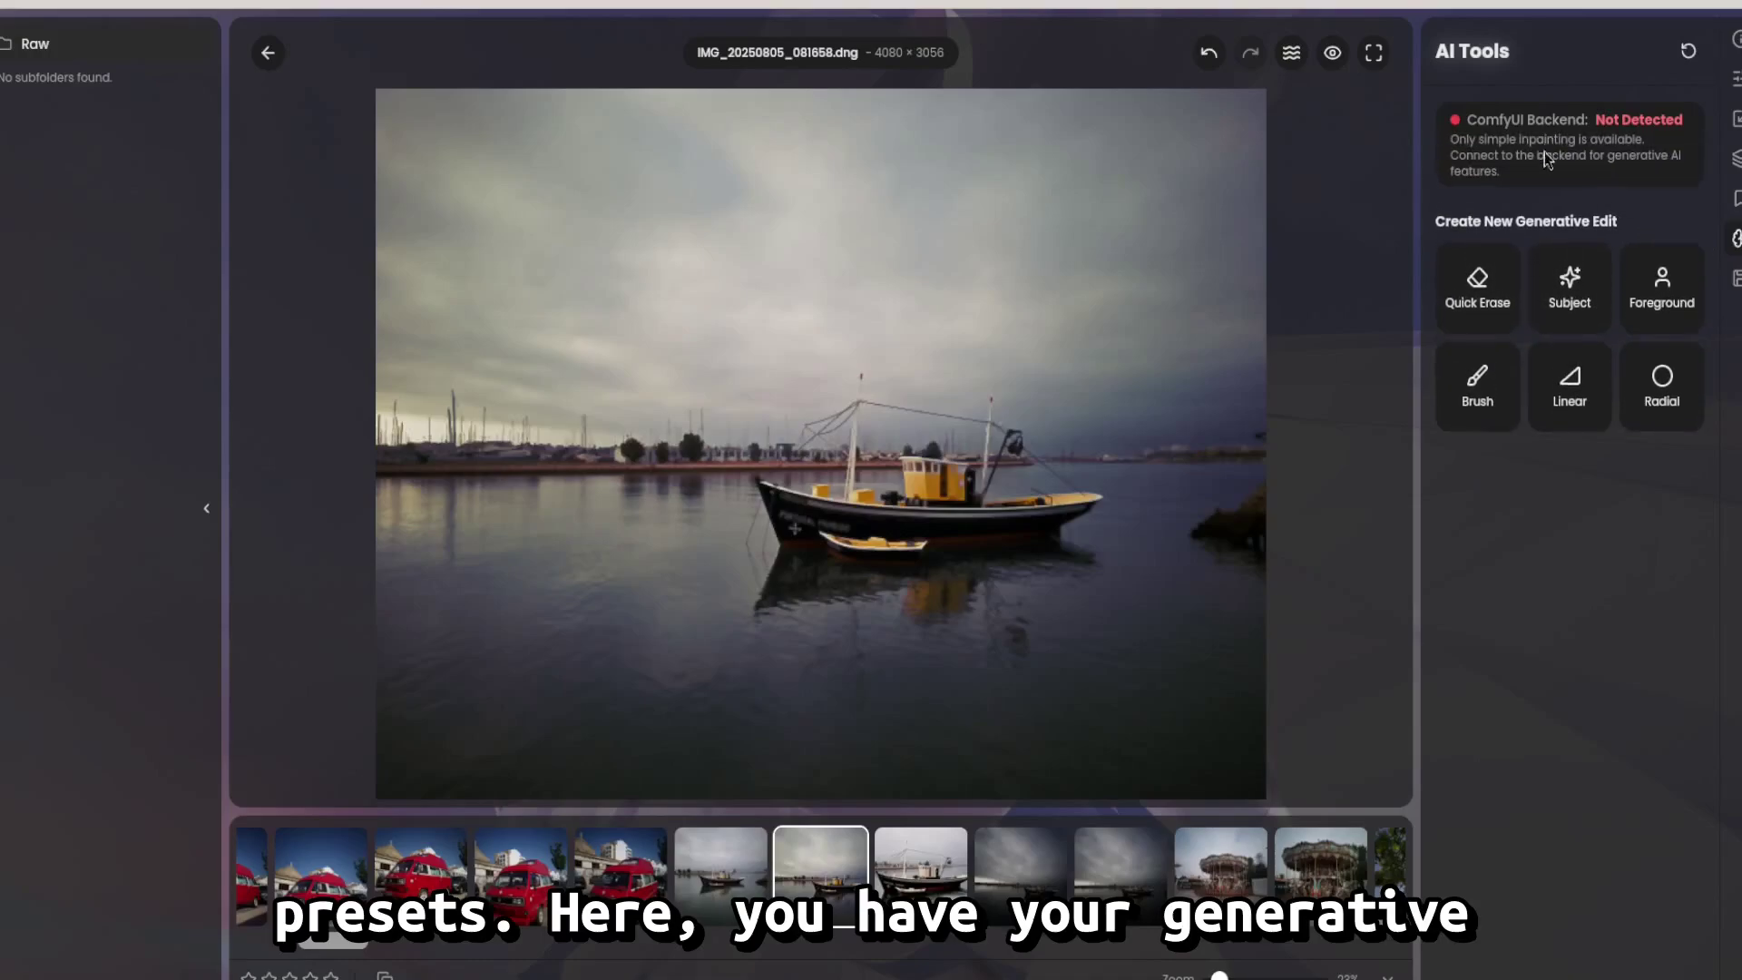
left_click(1468, 263)
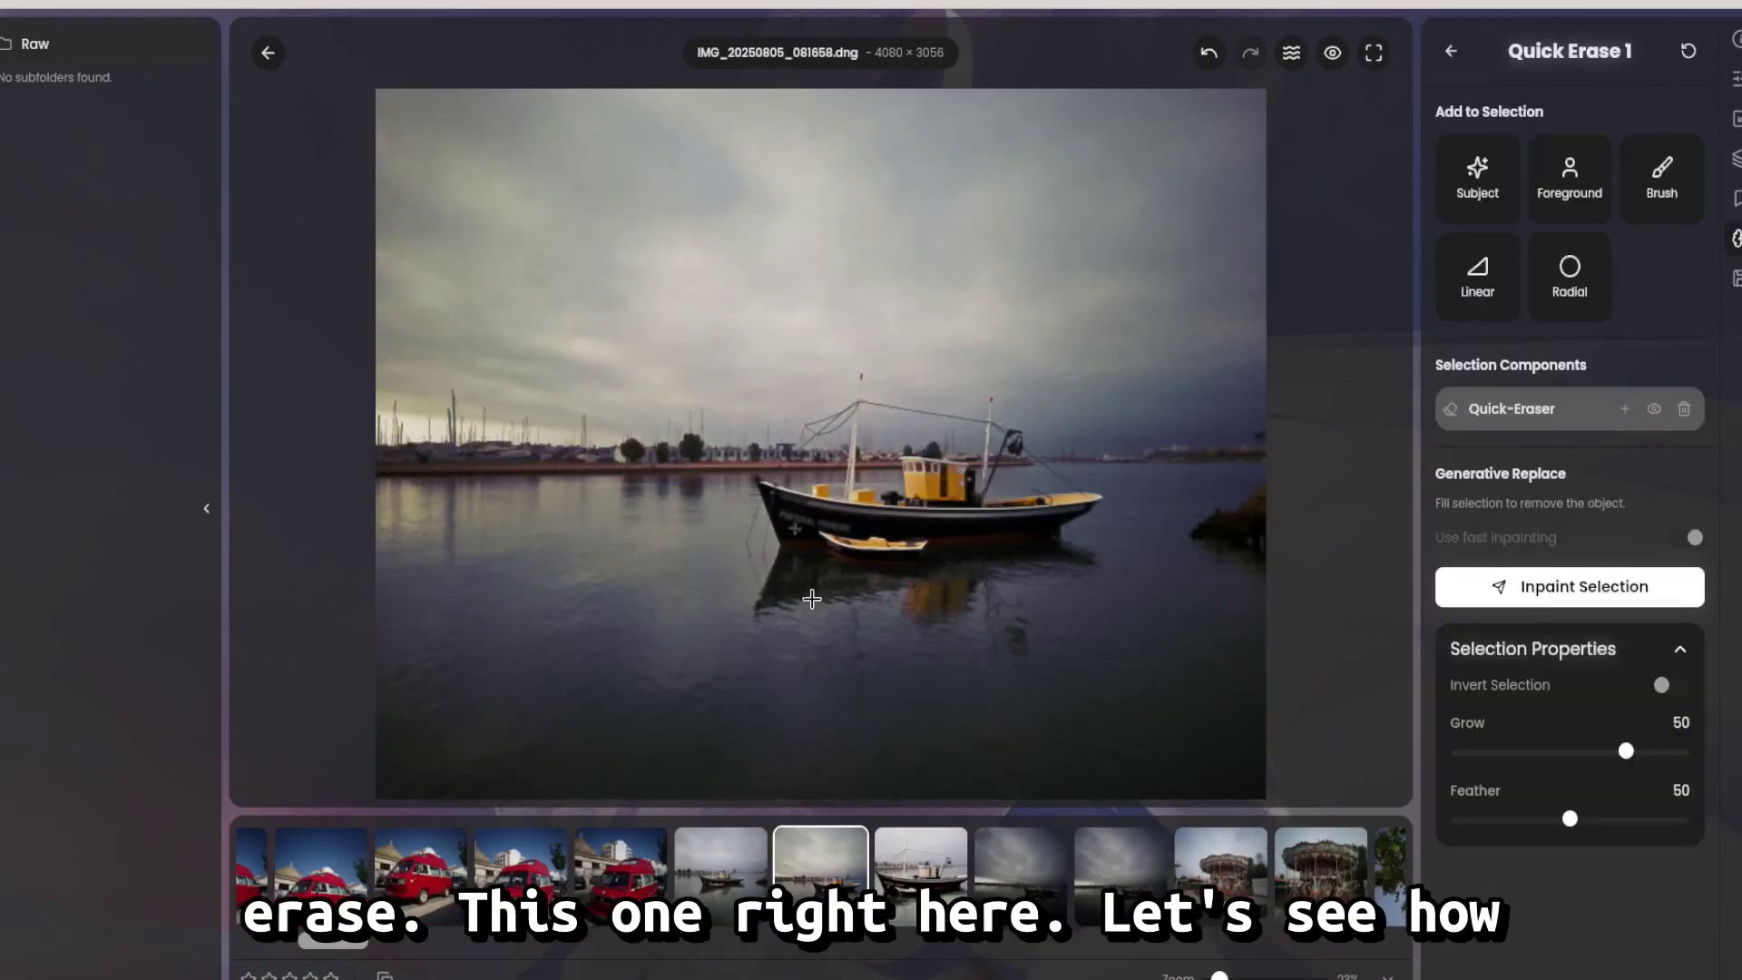
mouse_move(887, 579)
left_mouse_down()
mouse_move(912, 534)
mouse_move(817, 526)
mouse_move(812, 562)
mouse_move(865, 576)
left_mouse_up()
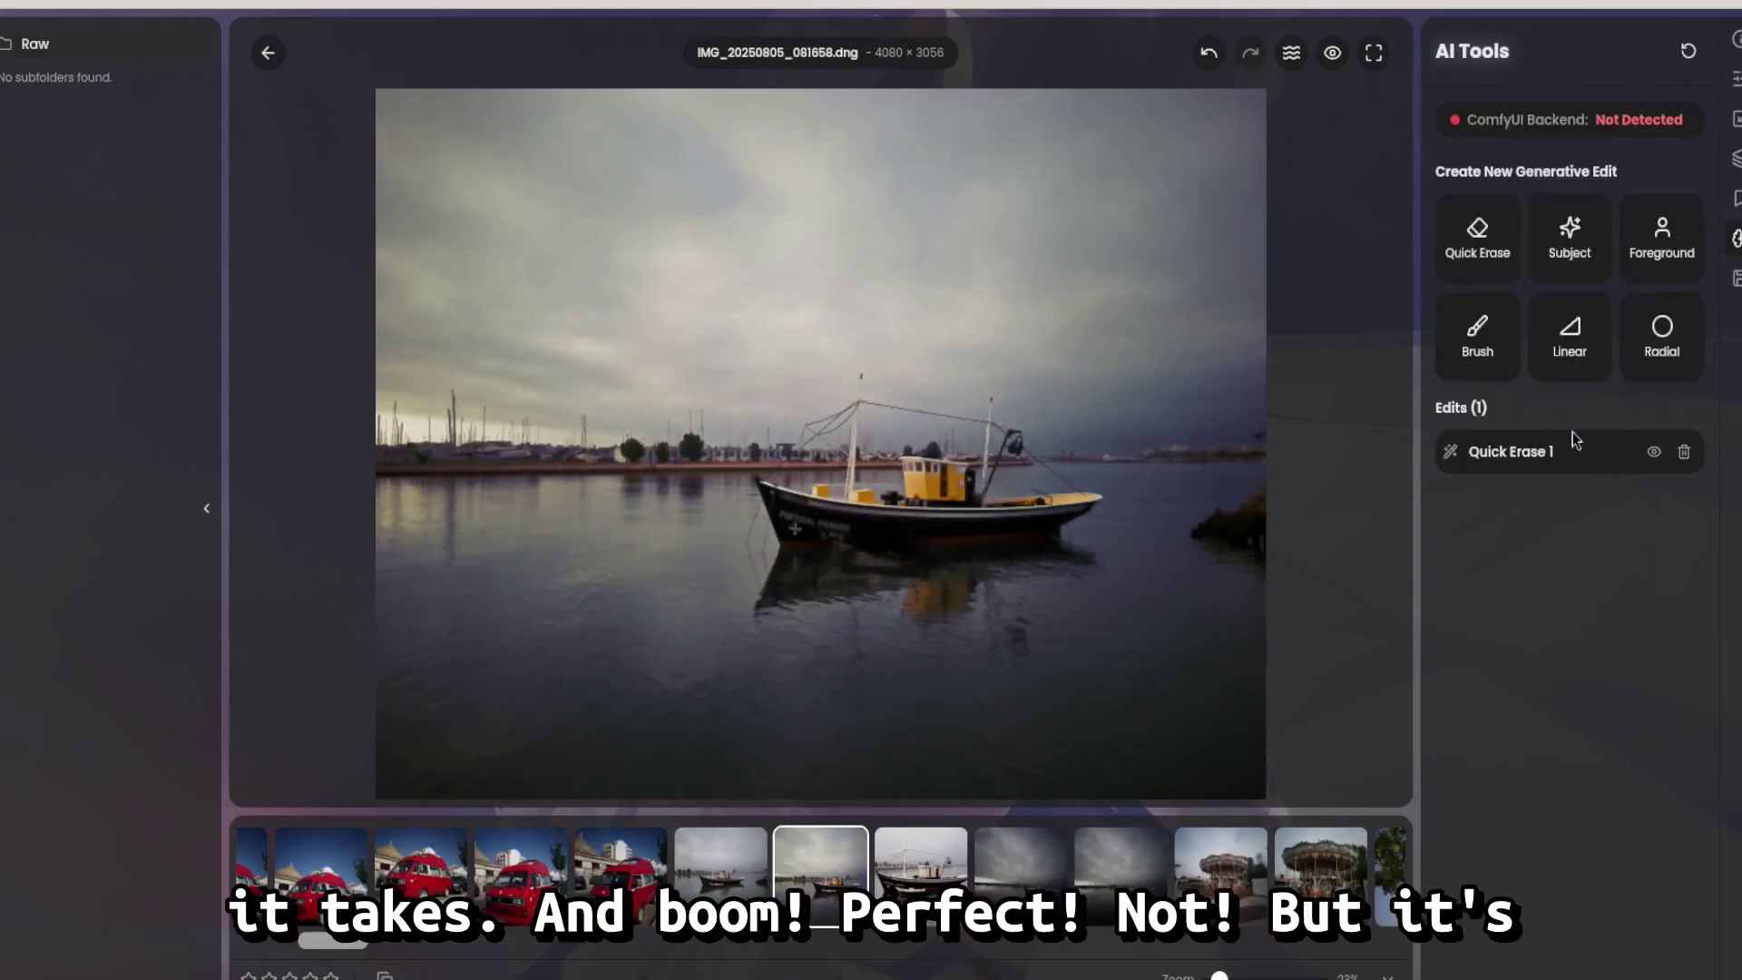
left_click(1653, 452)
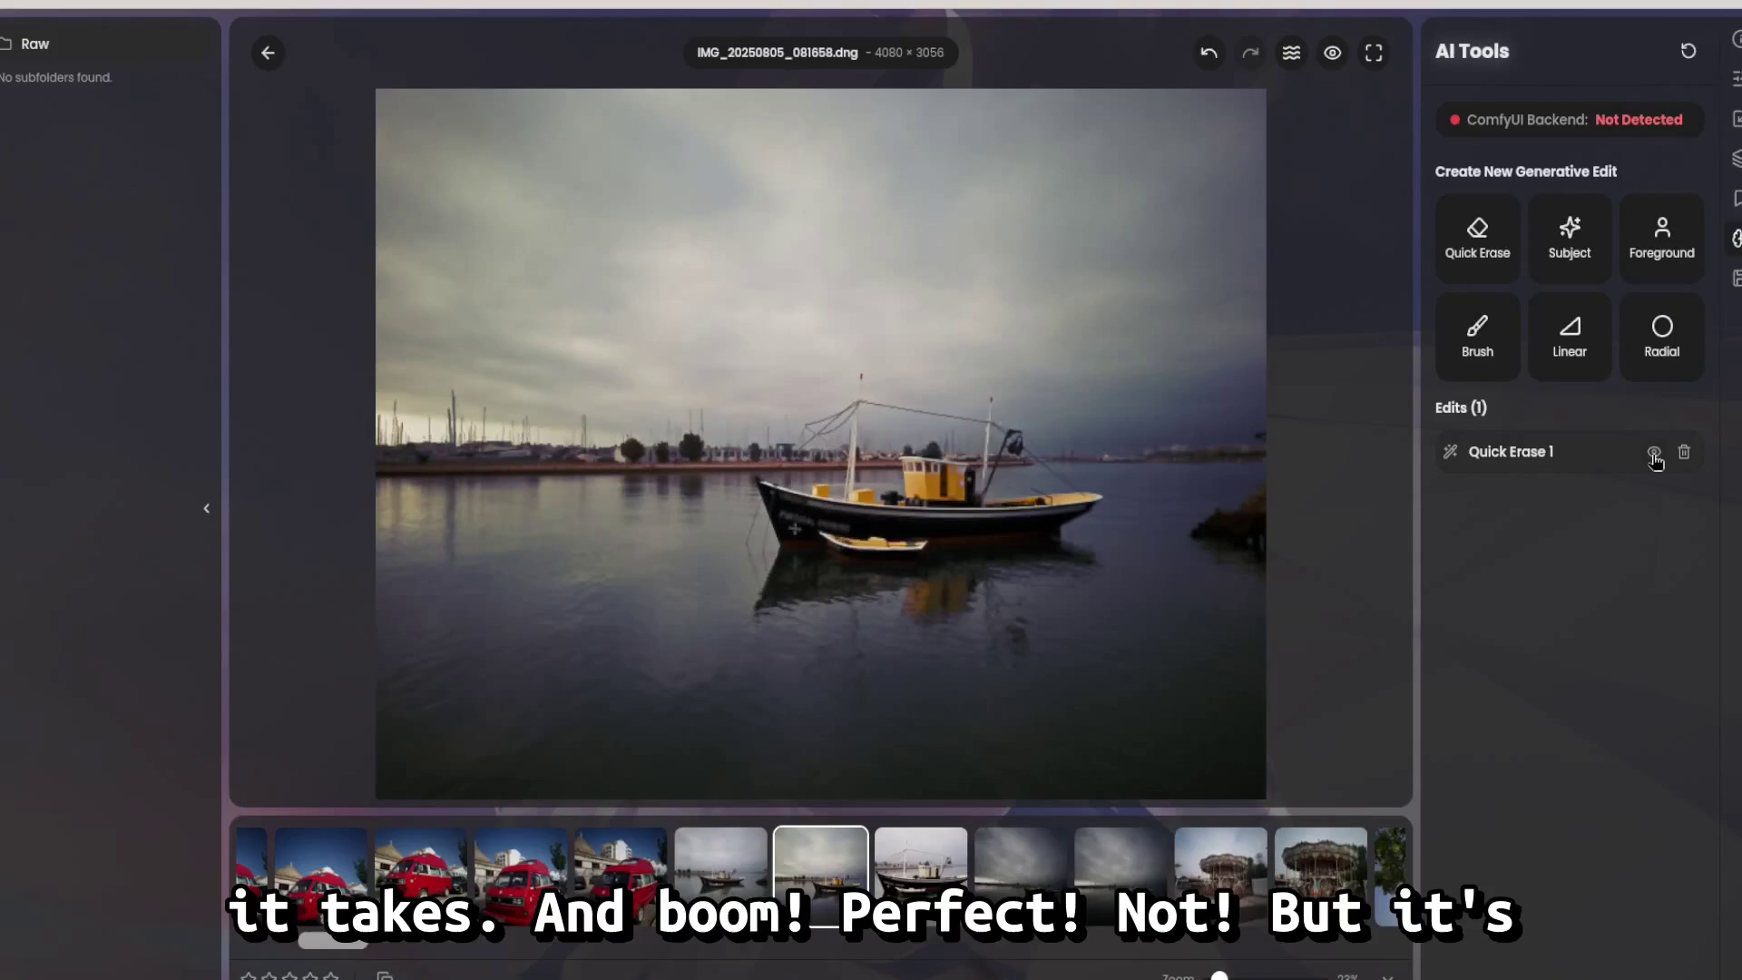
left_click(1654, 452)
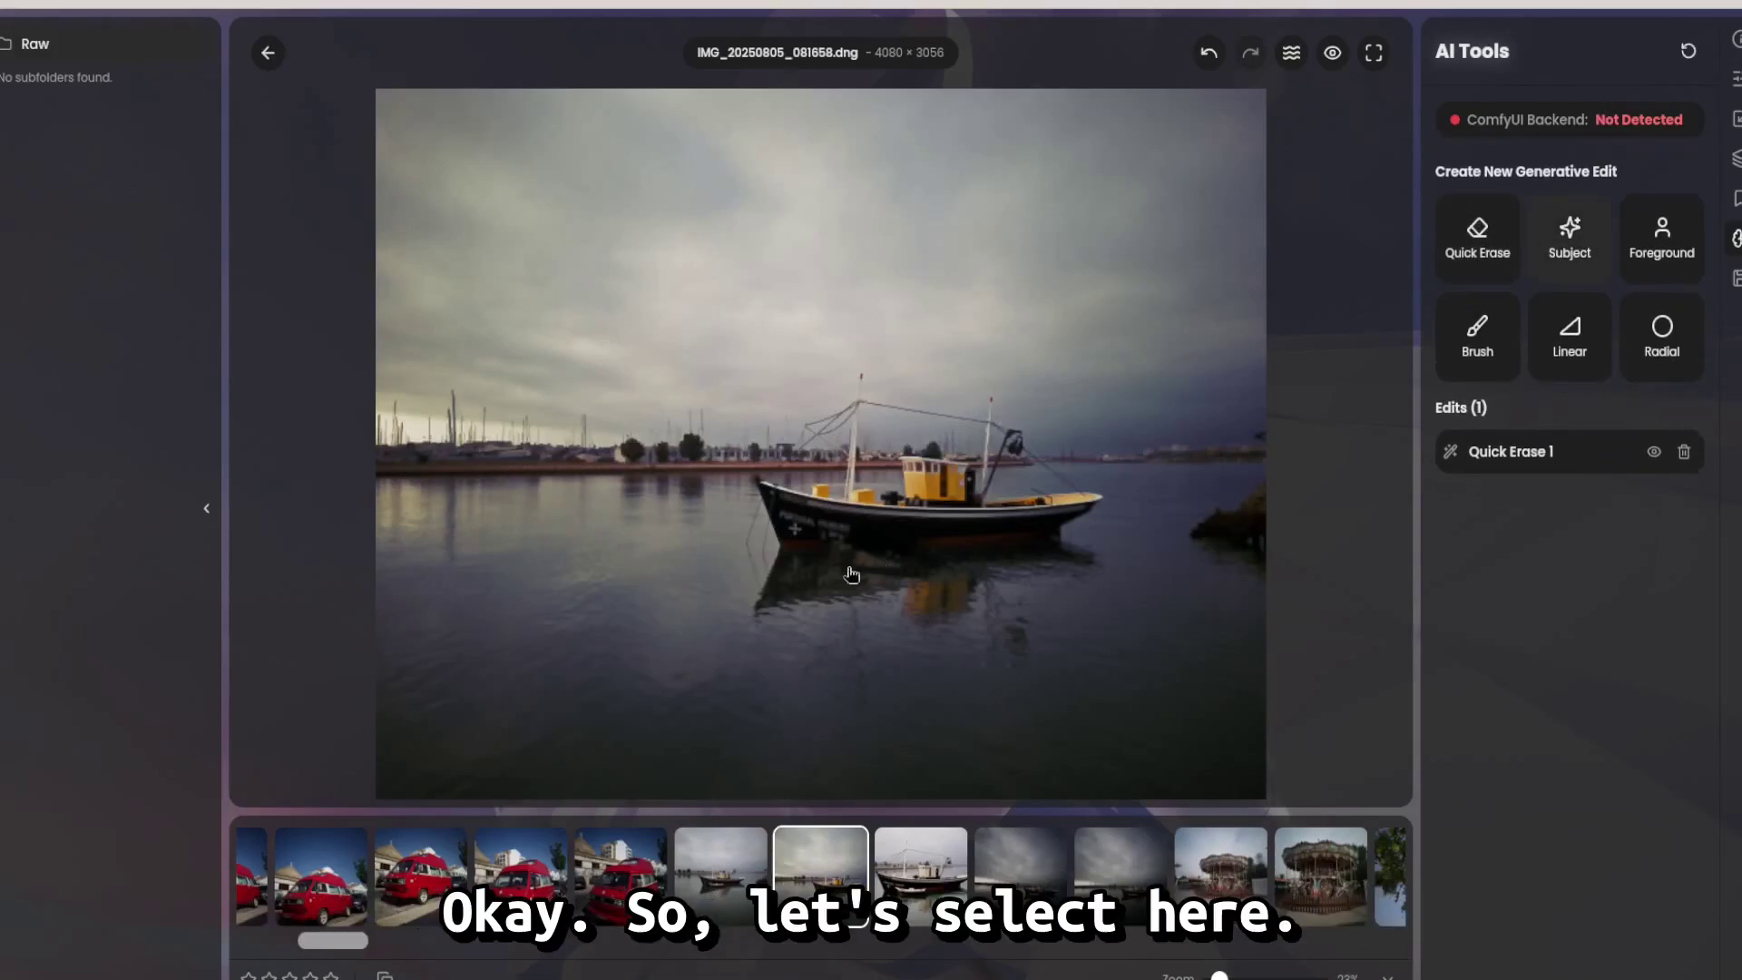
Step: Inpaint the fishing boat's hull and reflection, comparing it with Quick Erase 1 via visibility toggles
mouse_move(798, 585)
left_mouse_down()
mouse_move(924, 590)
mouse_move(928, 533)
mouse_move(785, 555)
mouse_move(799, 585)
left_mouse_up()
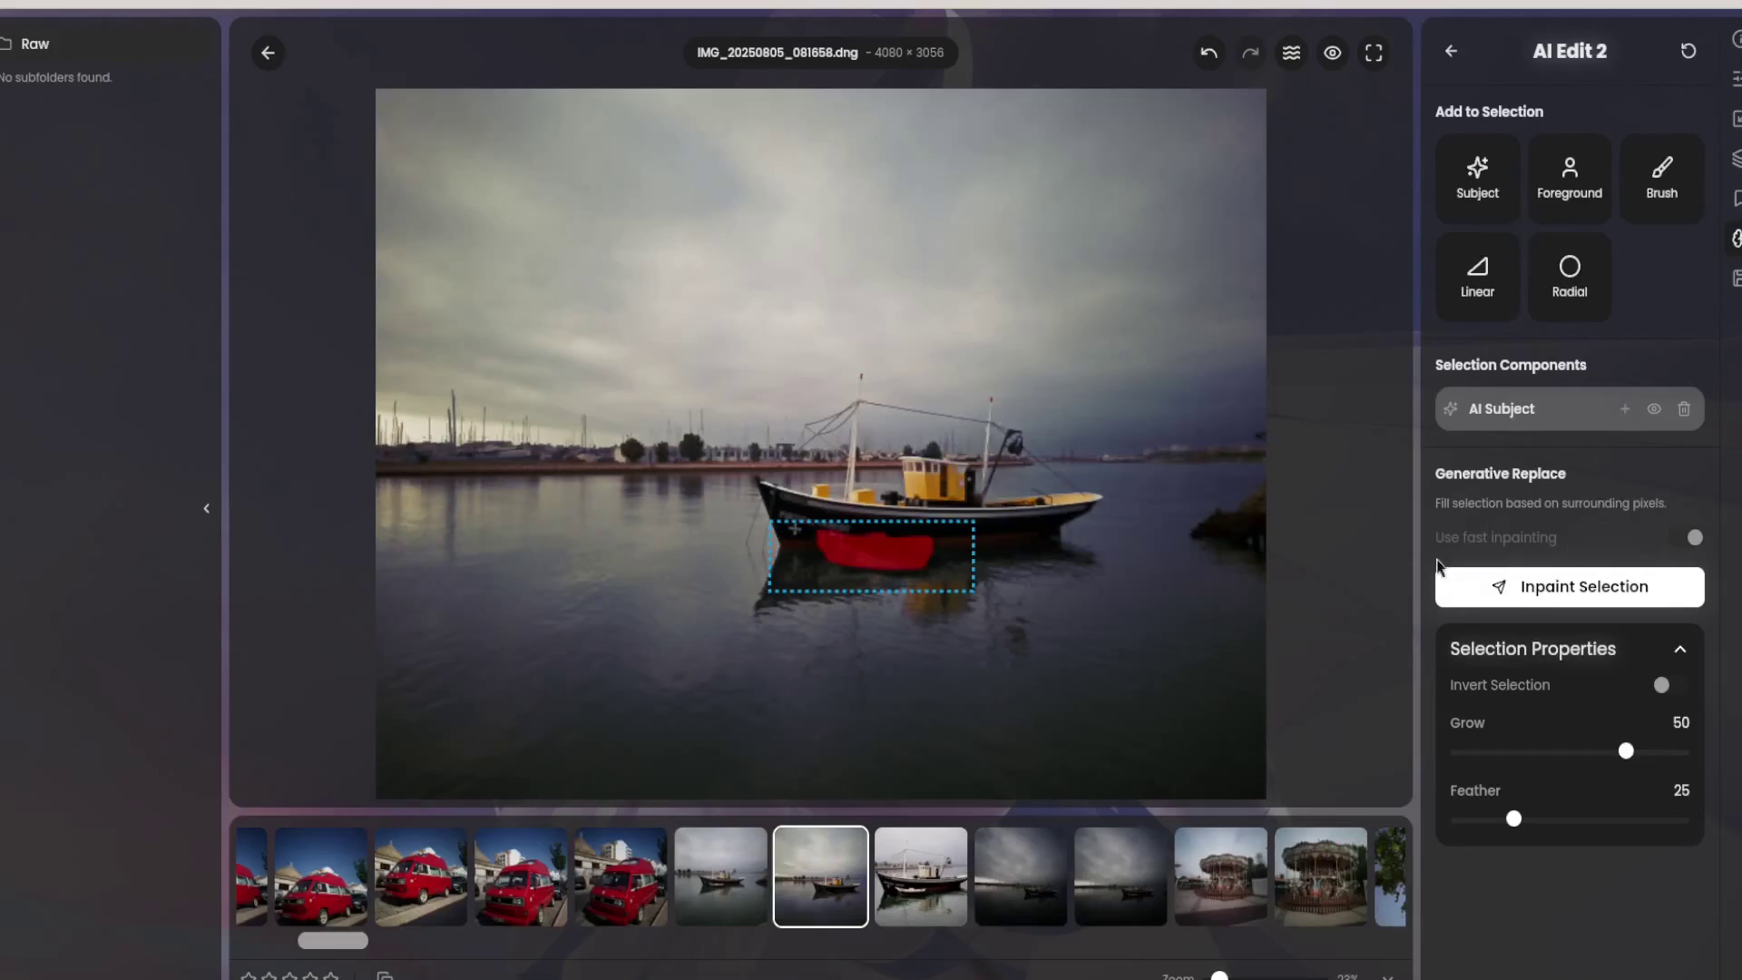
left_click(1624, 588)
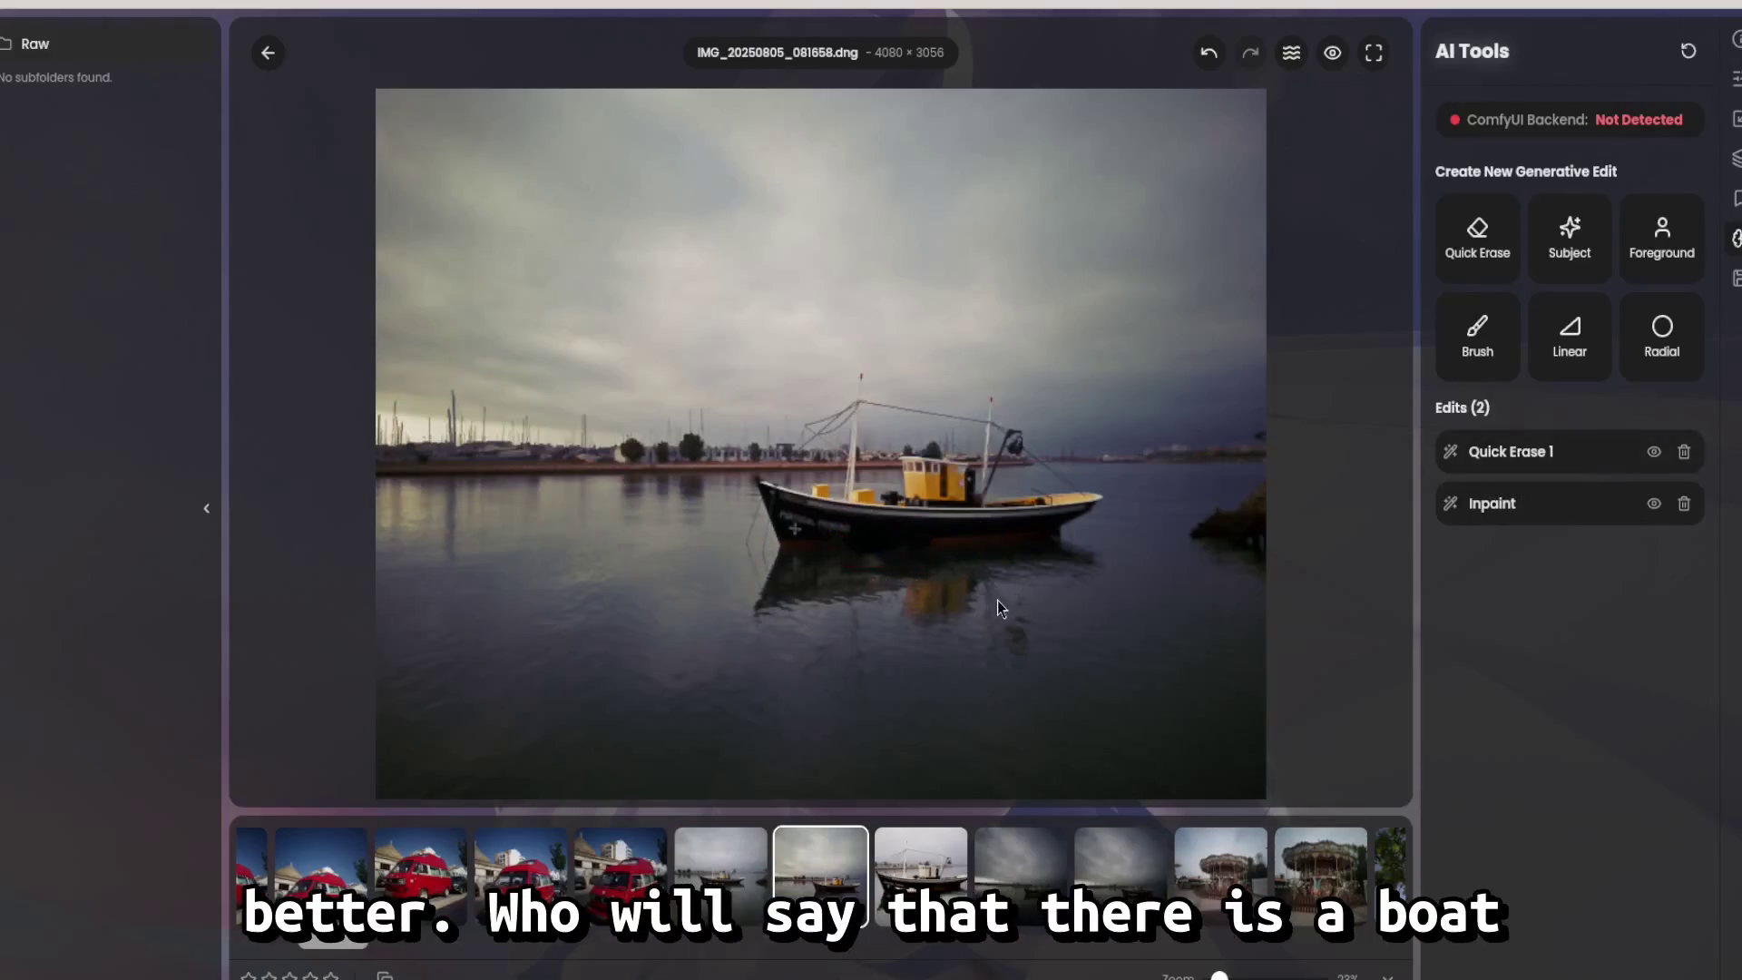
left_click(1654, 452)
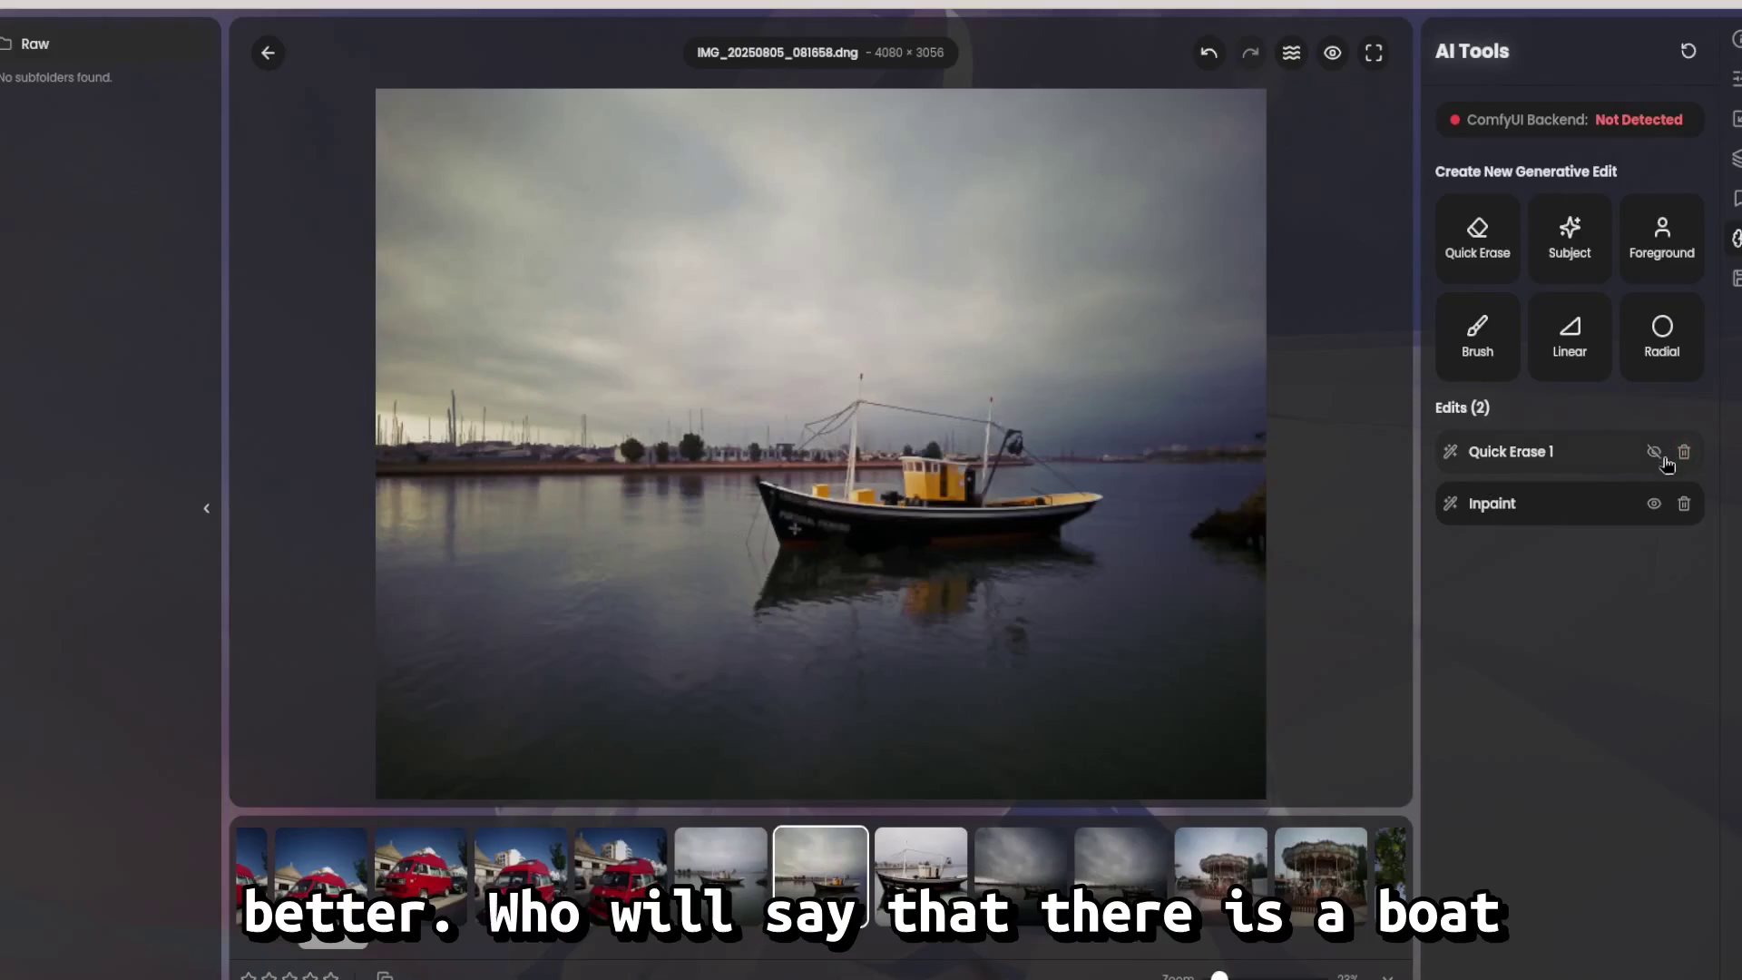
left_click(1654, 505)
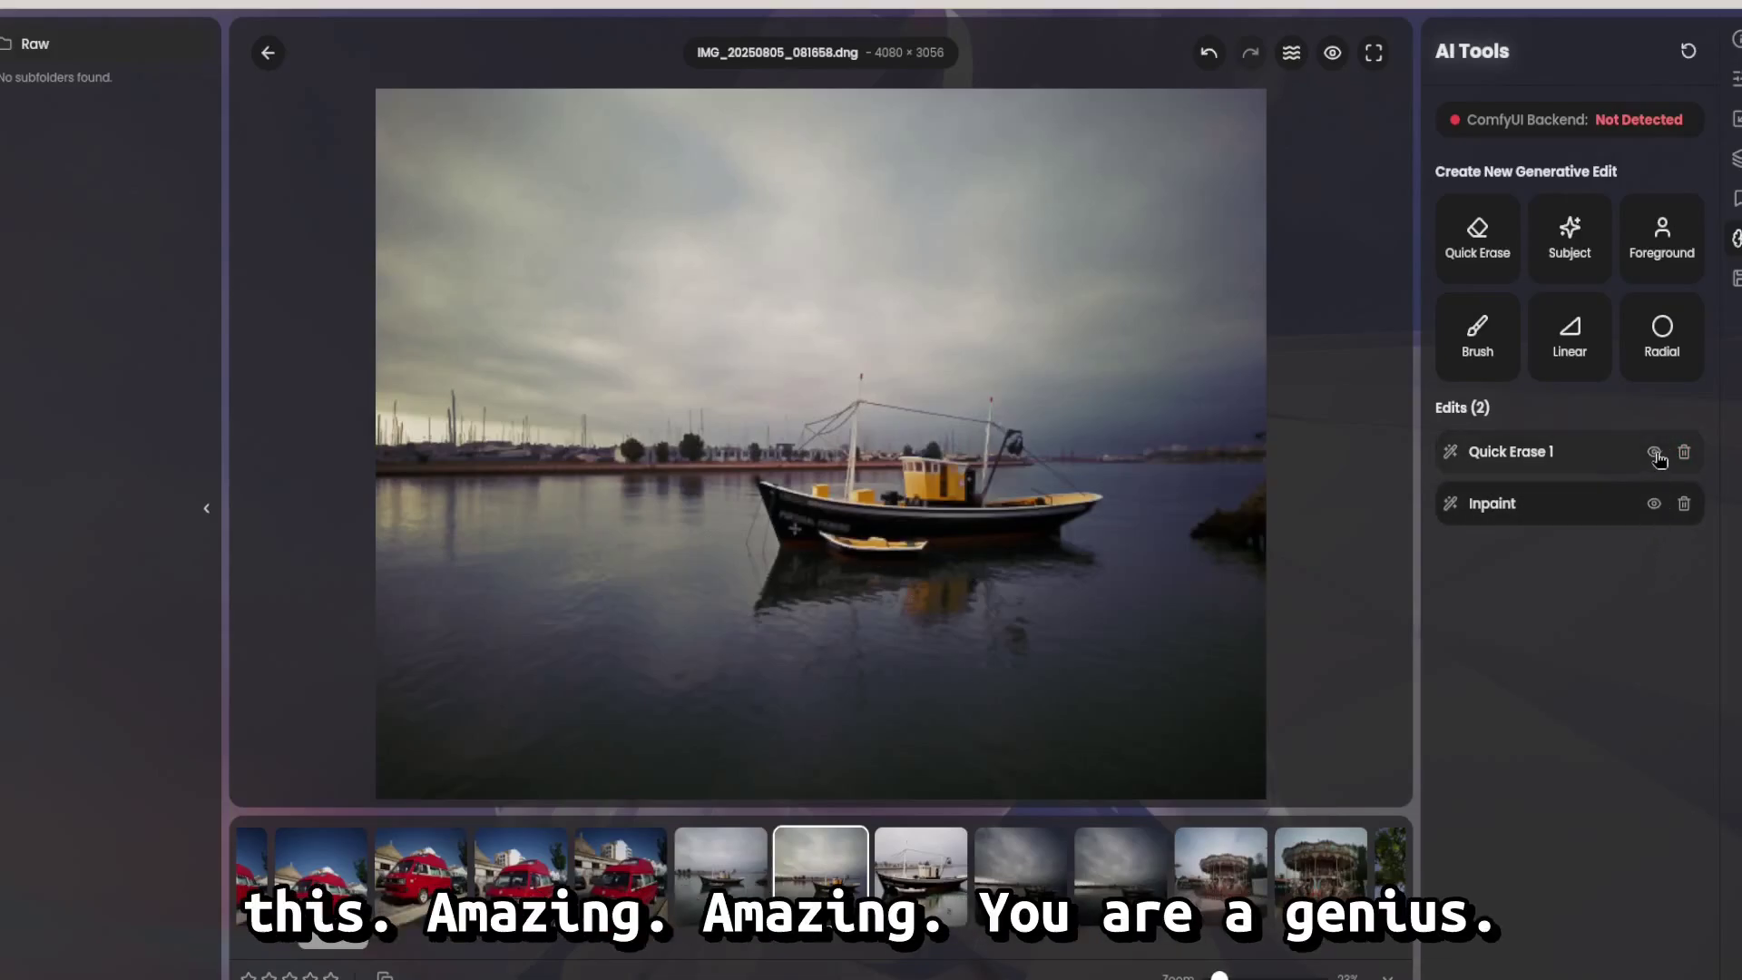
left_click(1654, 451)
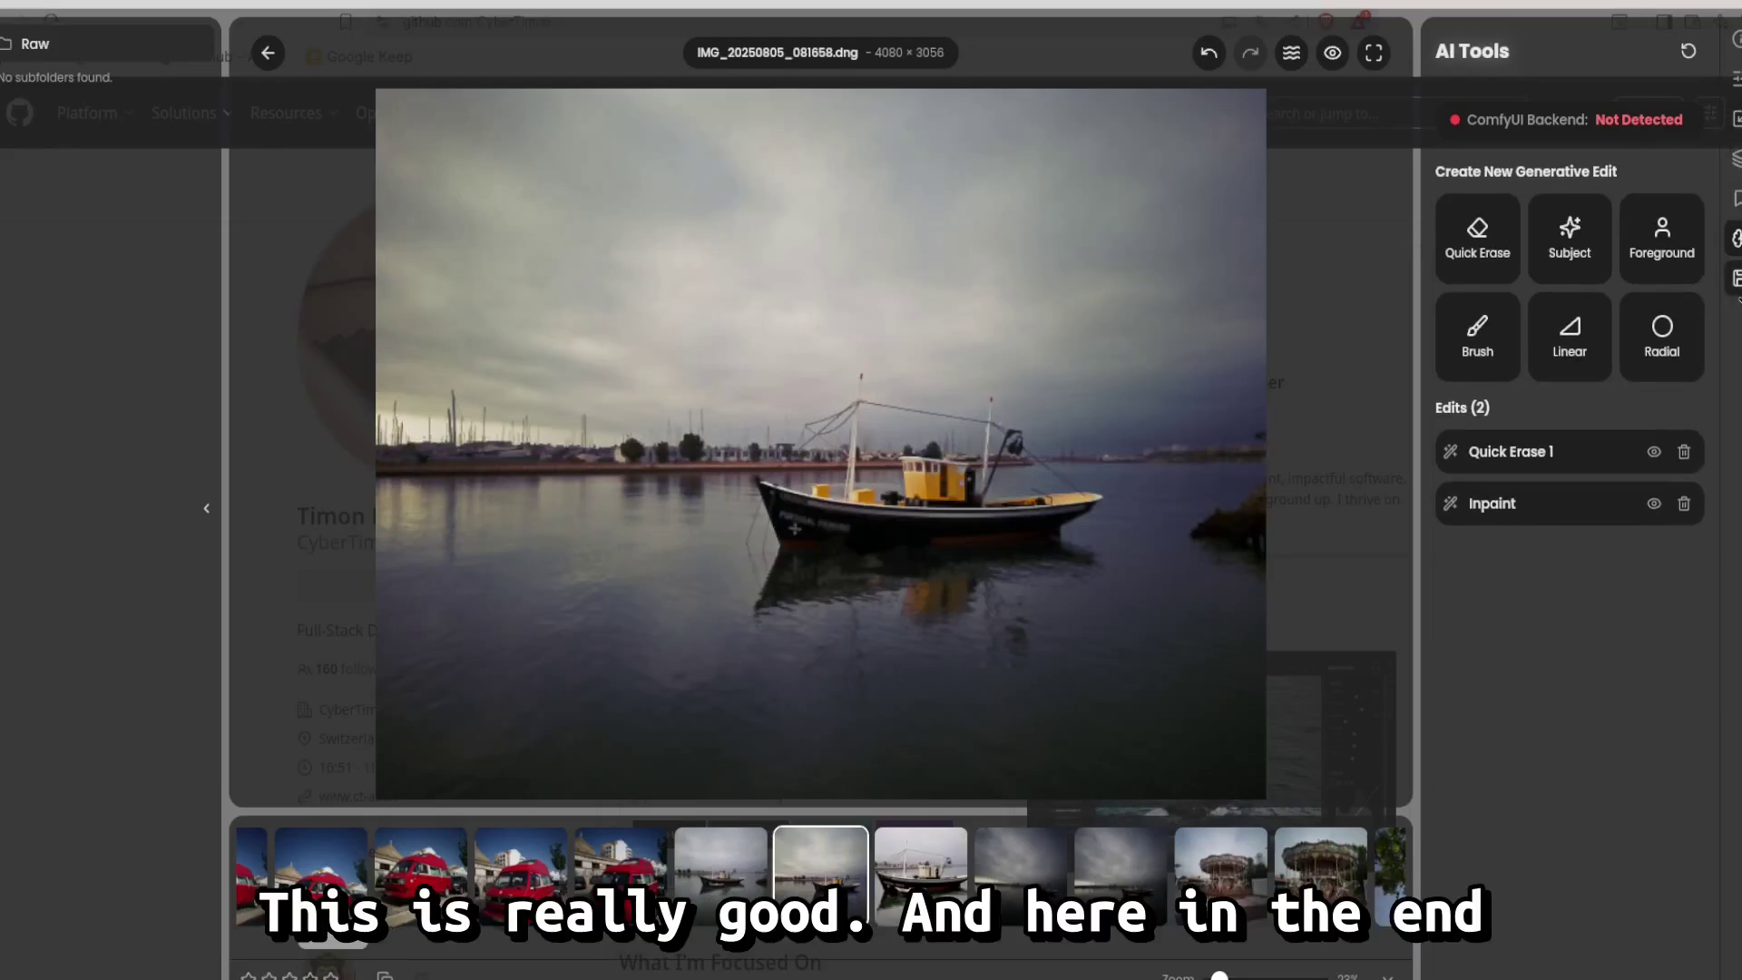
Step: Set the export format to JPEG with quality 100
left_click(1736, 277)
left_click(1592, 156)
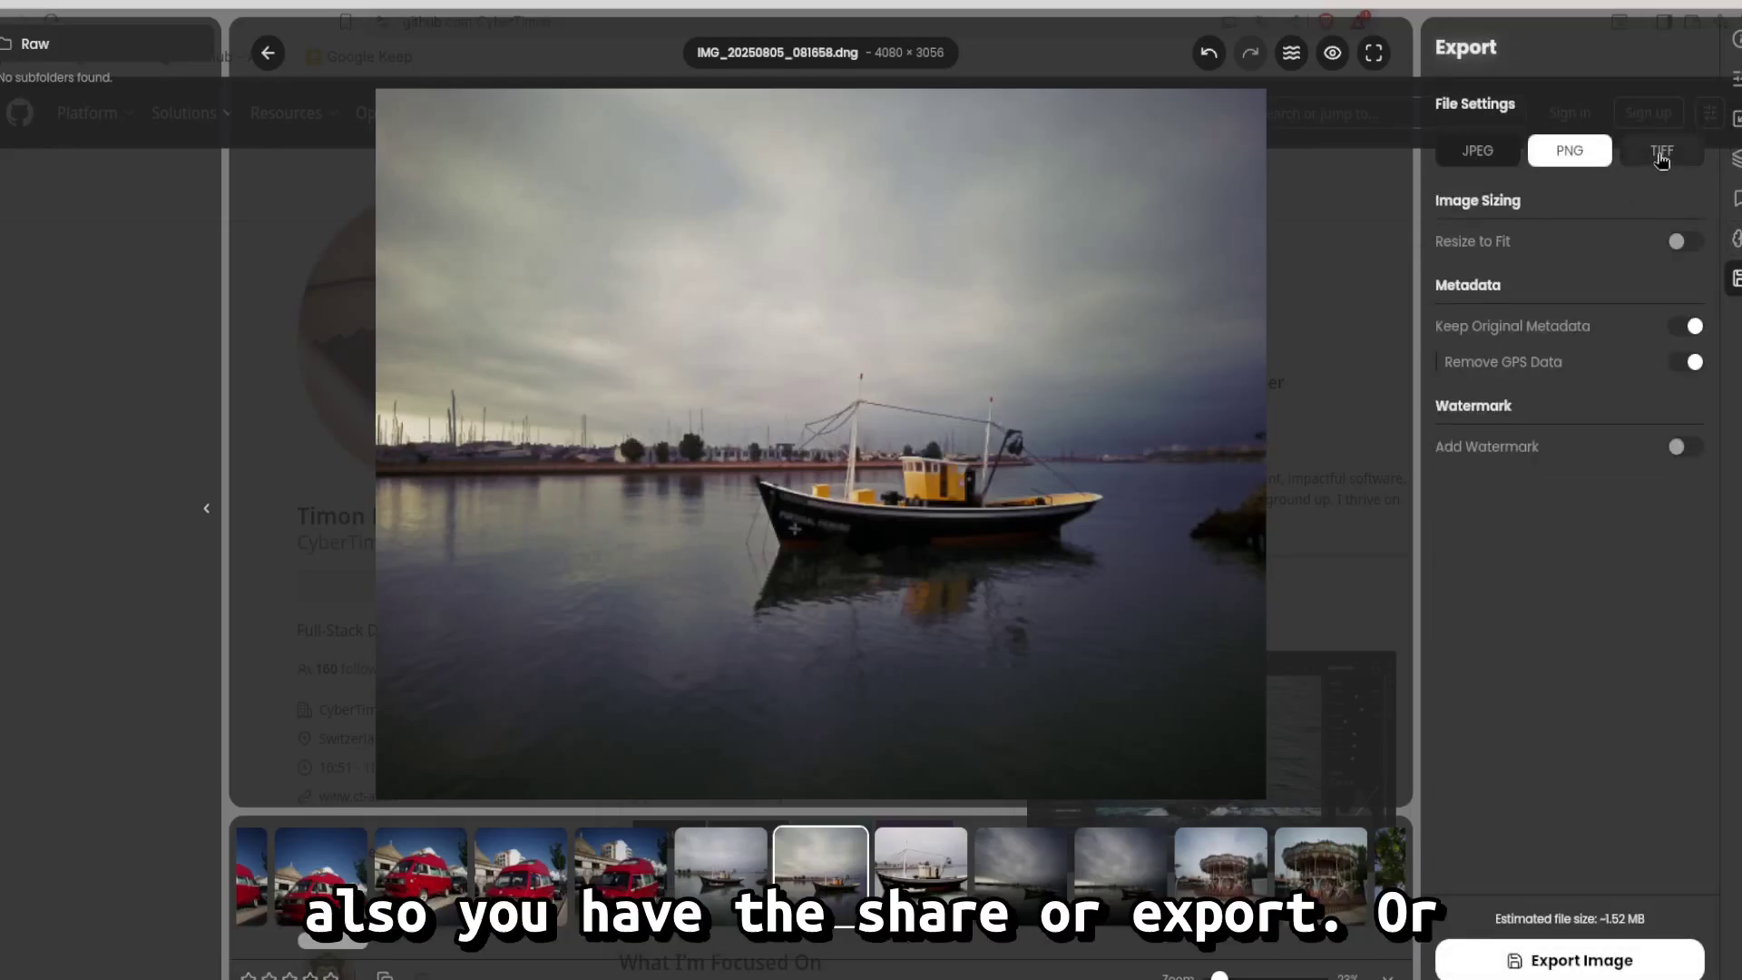
left_click(1661, 156)
left_click(1570, 150)
left_click(1477, 150)
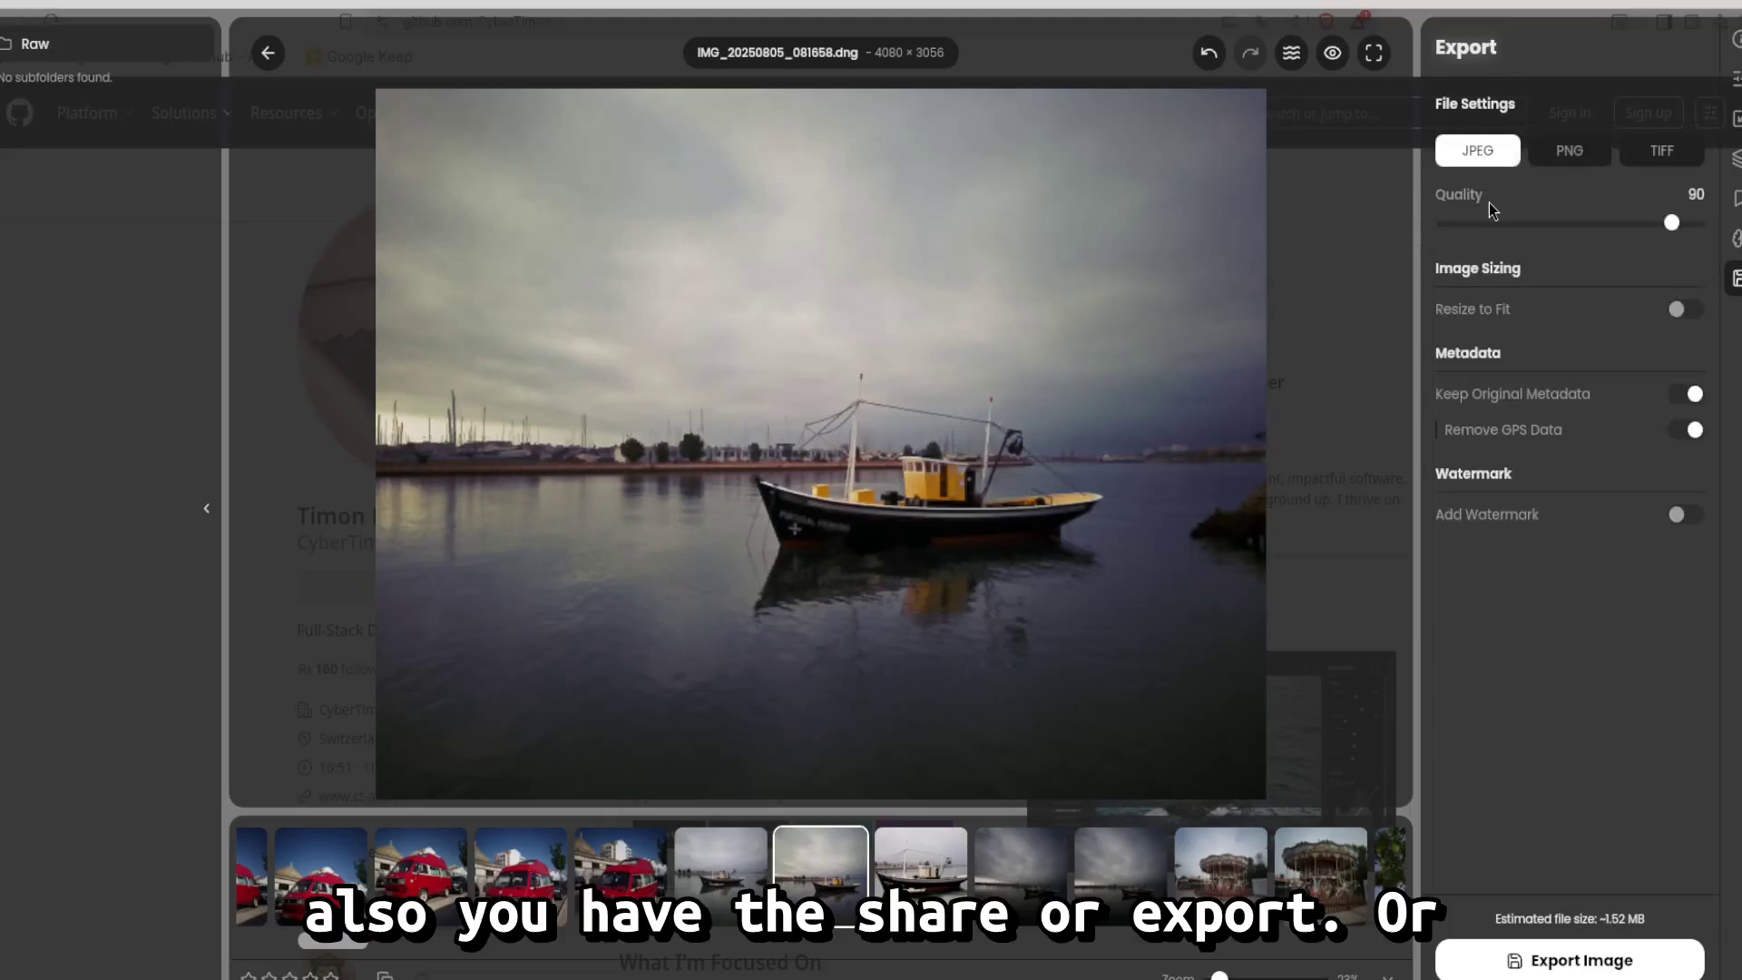
left_click_drag(1671, 222, 1697, 223)
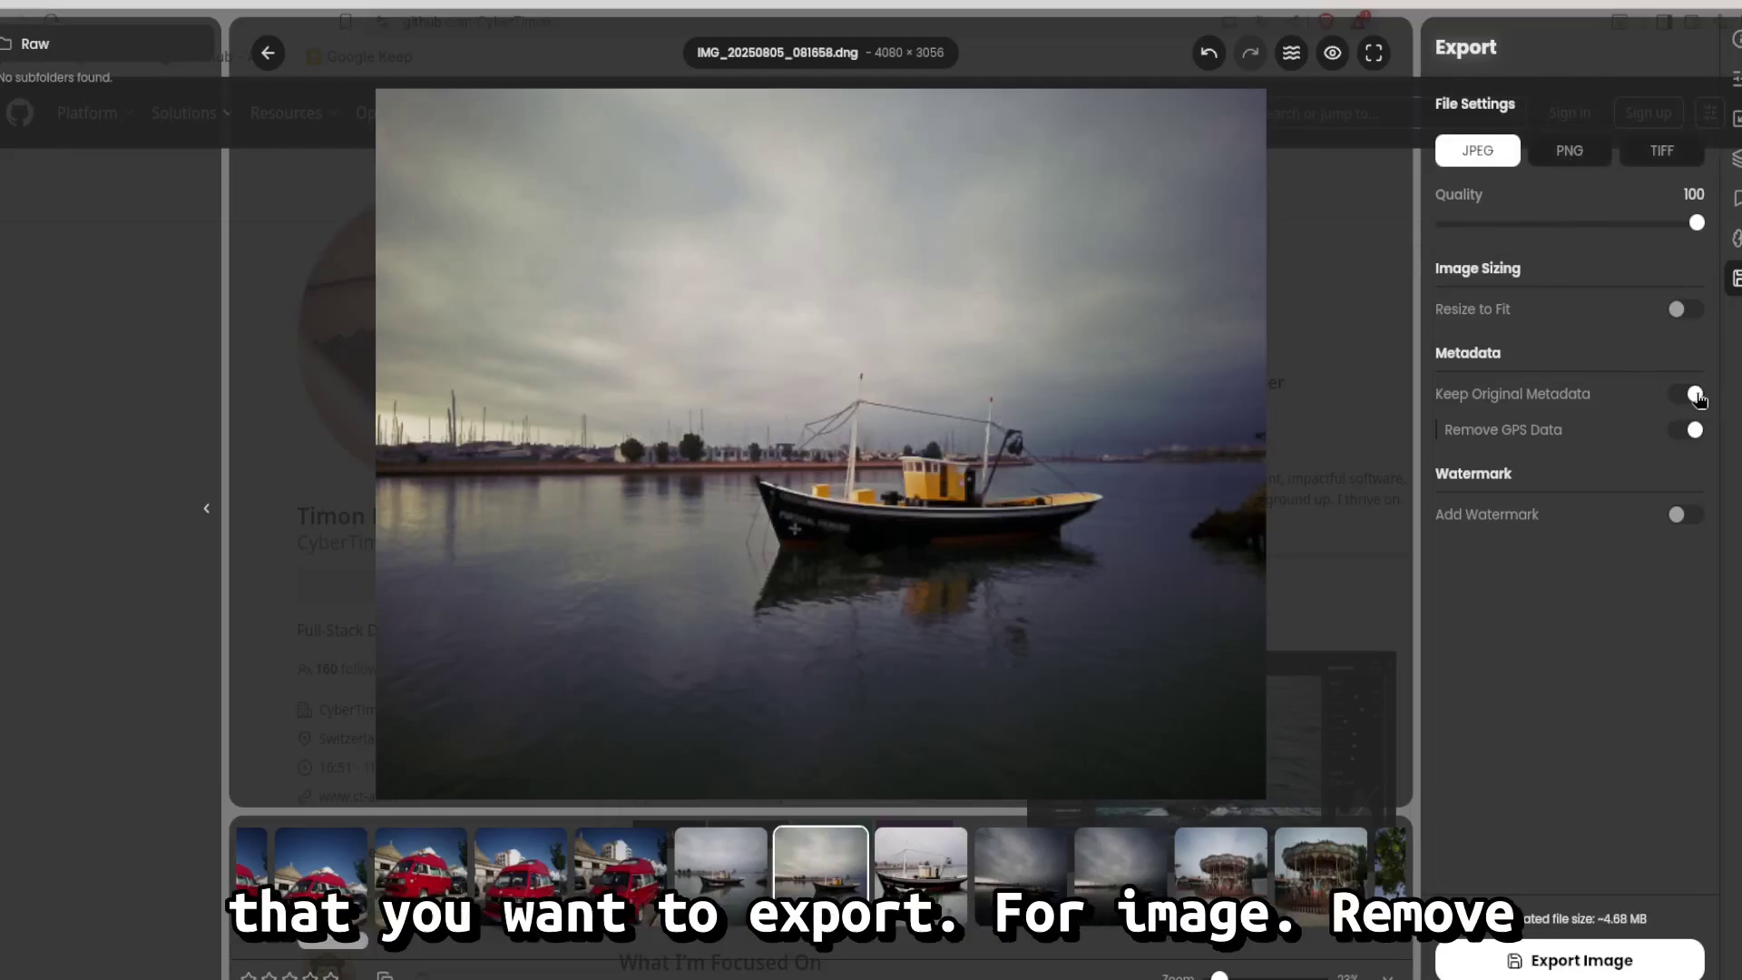
Step: Enable Add Watermark, dismiss the watermark image dialog, and return to Adjustments
left_click(1684, 514)
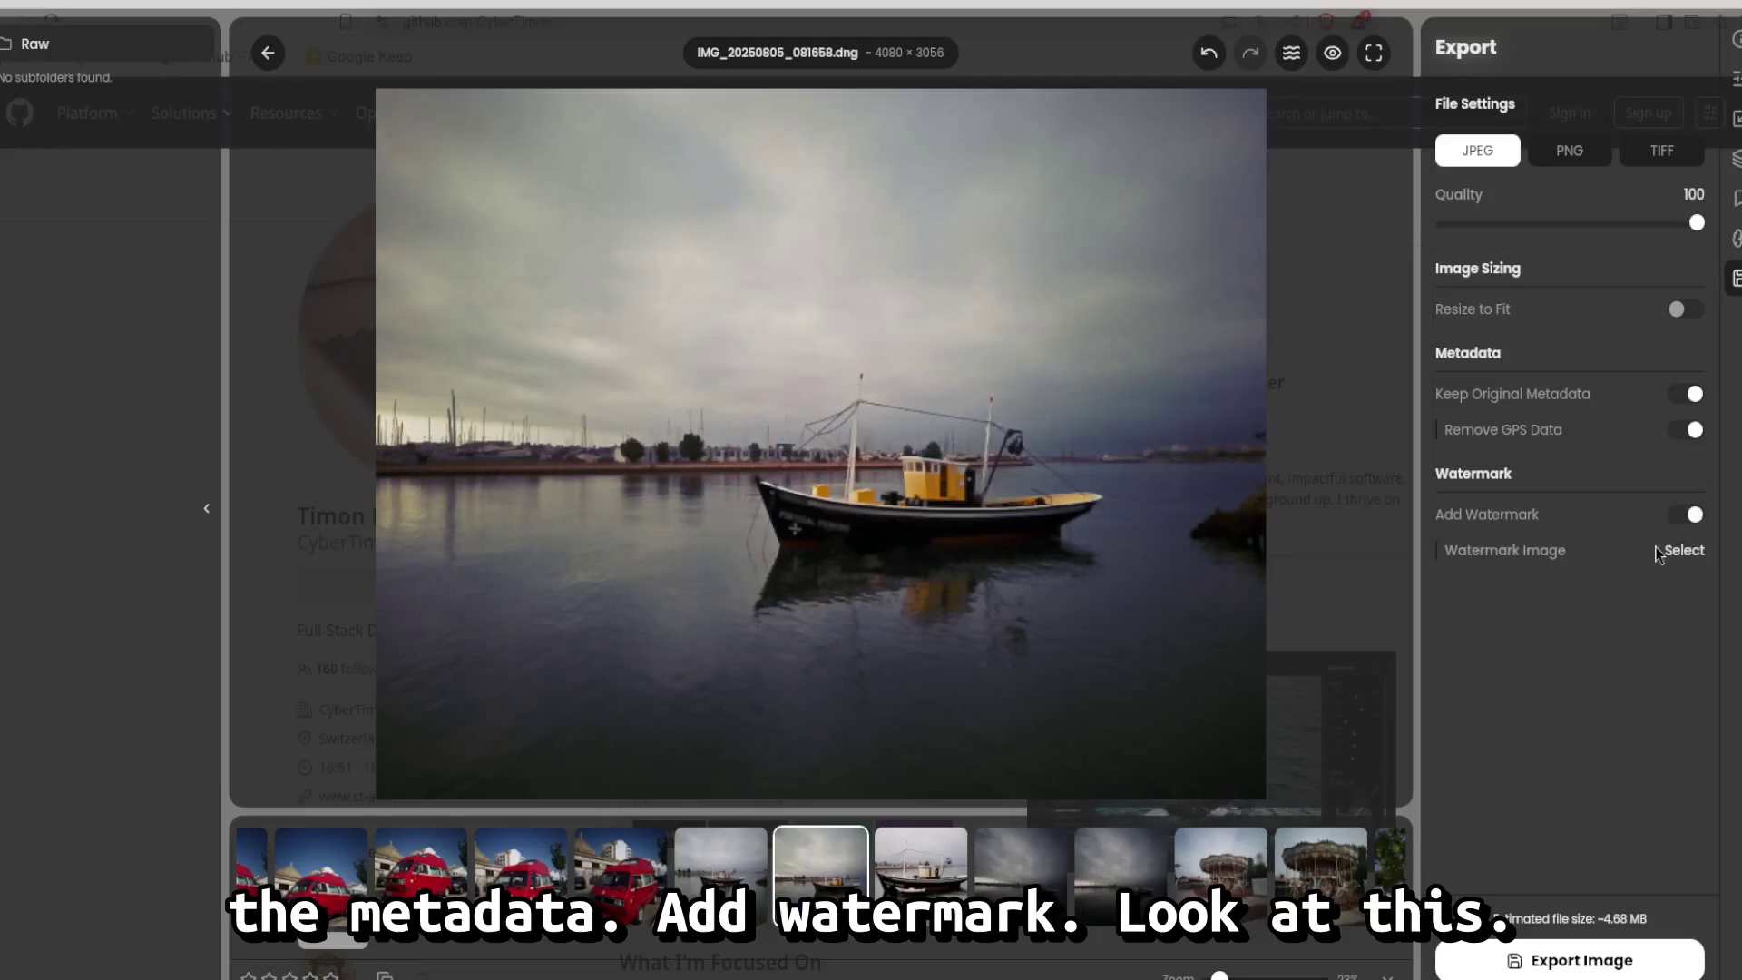
left_click(1681, 550)
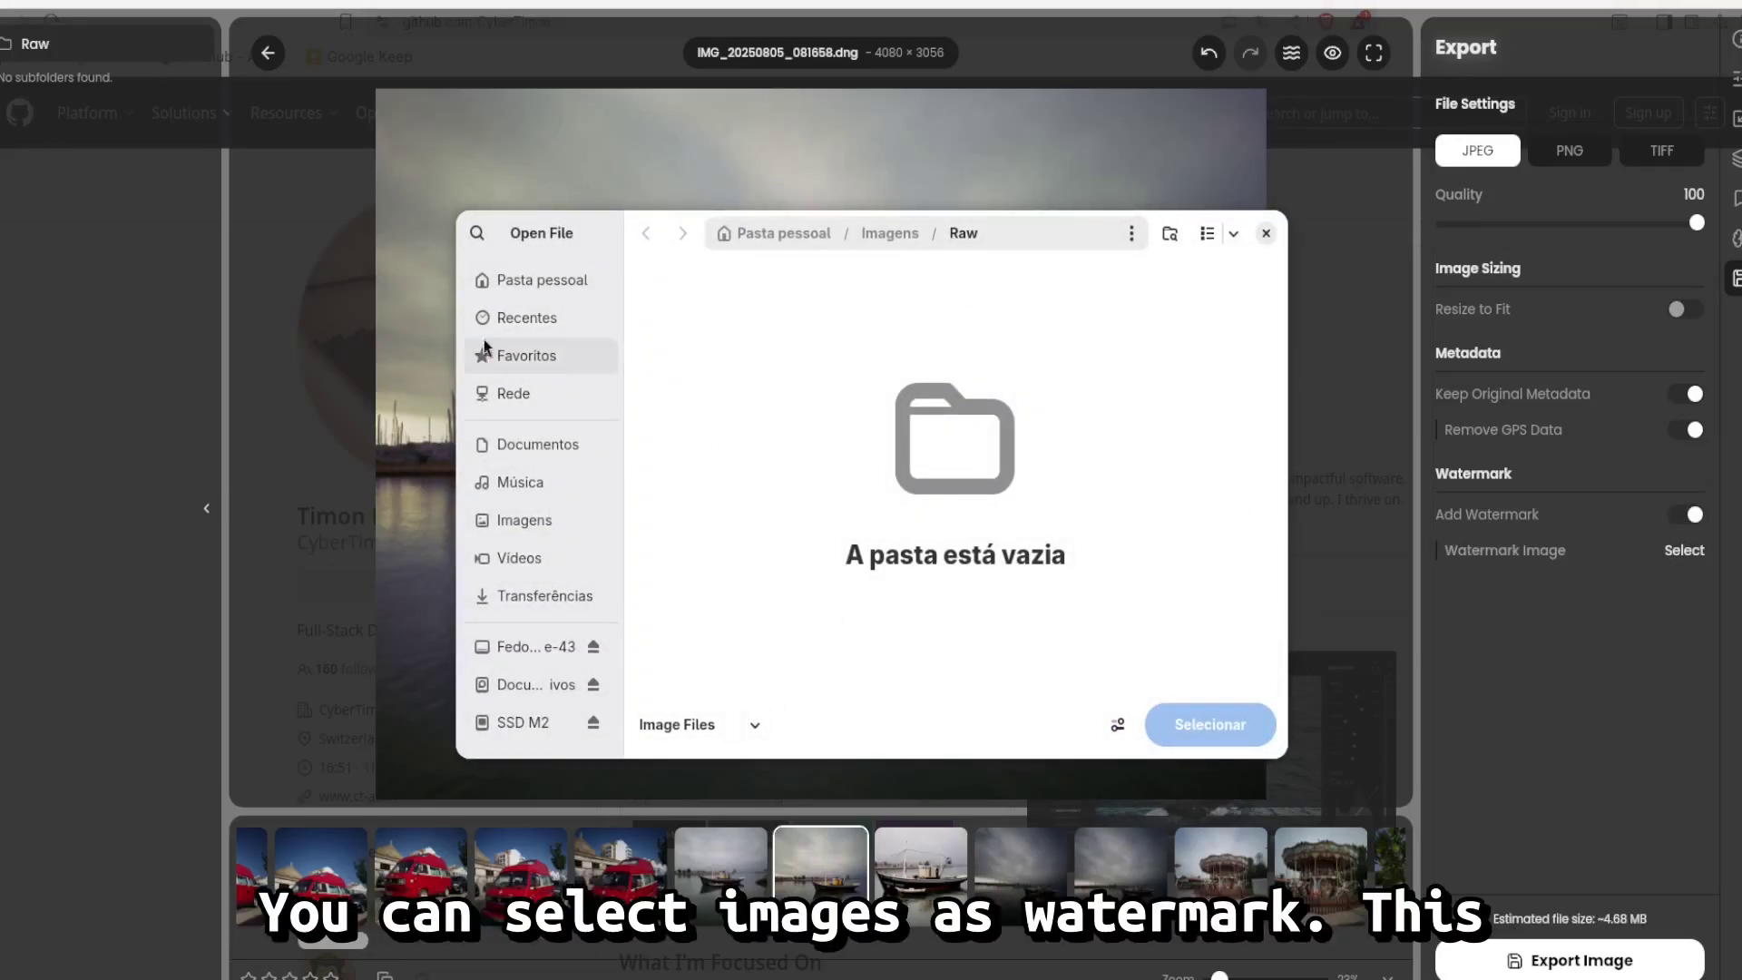
key("Escape")
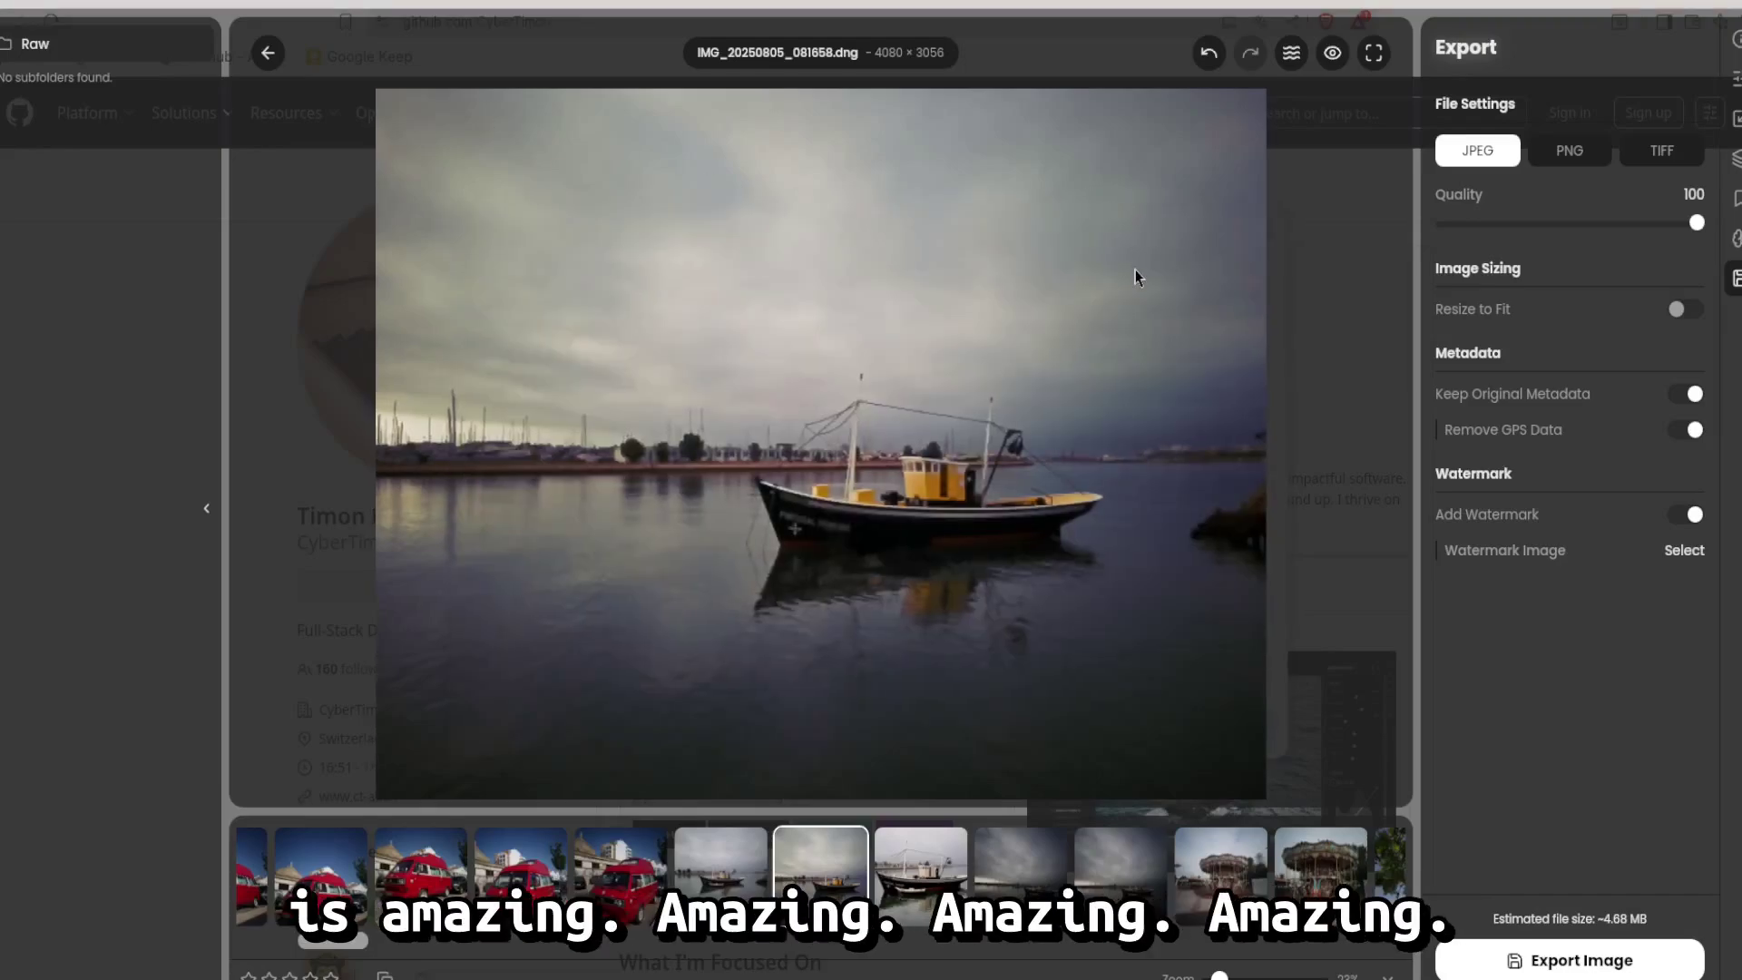
left_click(1734, 79)
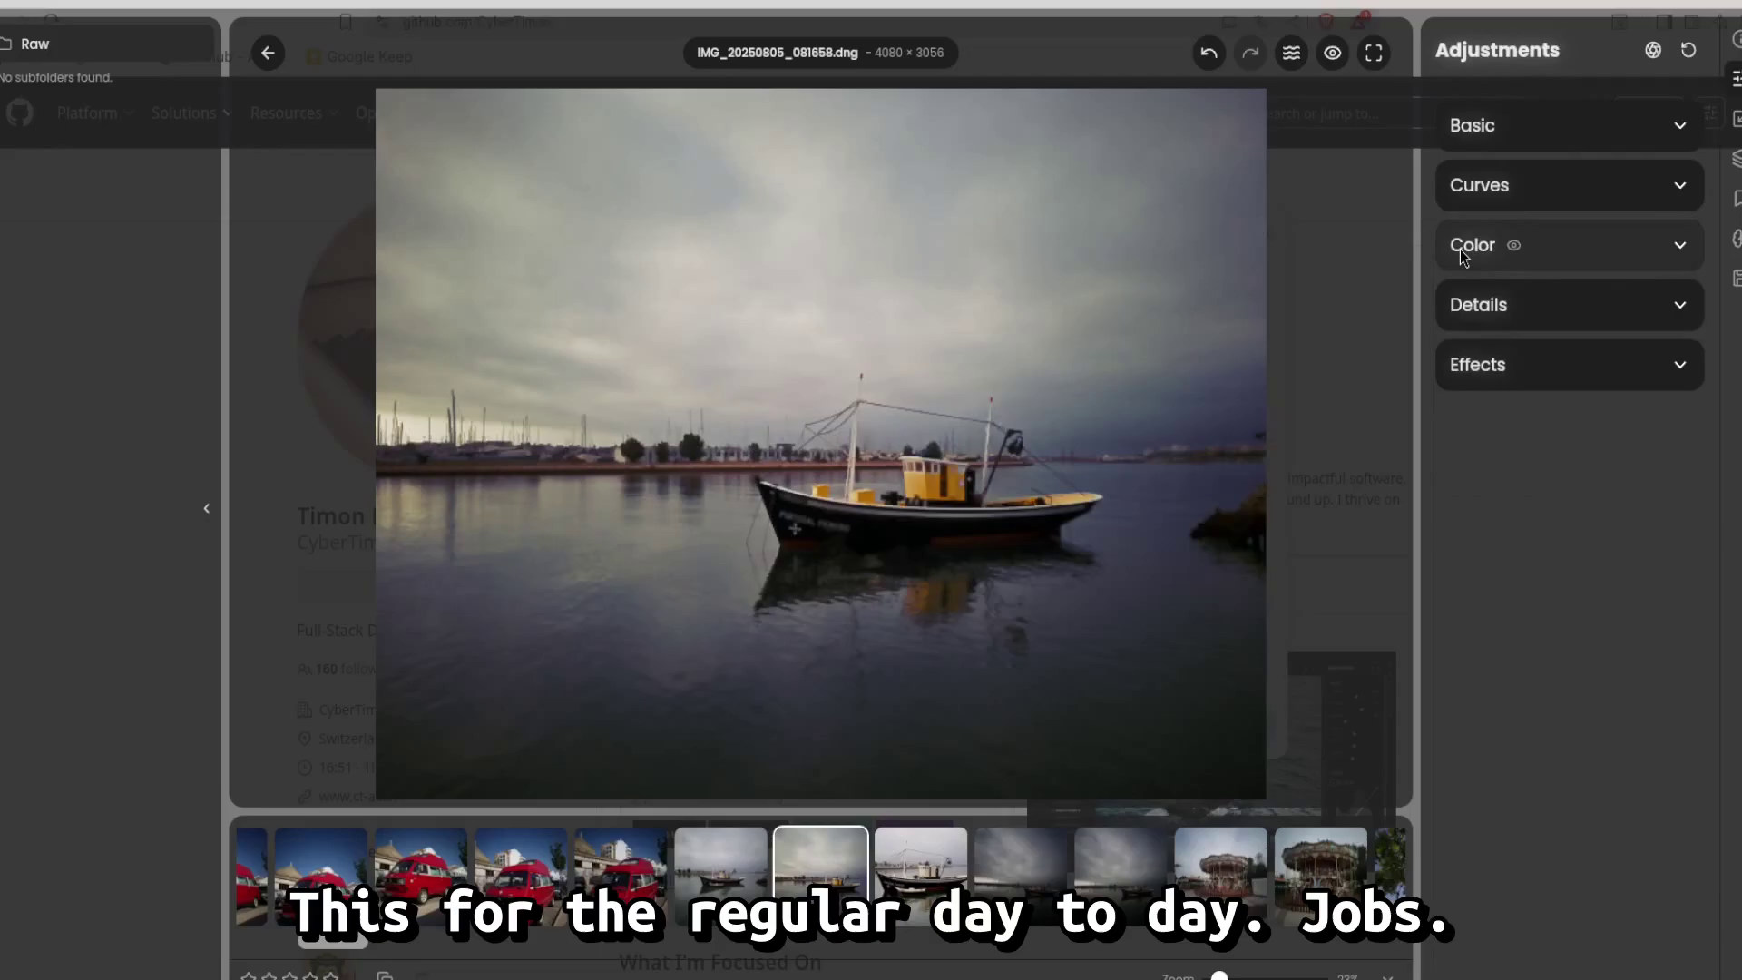
Step: Browse the red van photos, ending on IMG_20250802_101746.dng, then Alt+Tab to the other window
left_click(620, 871)
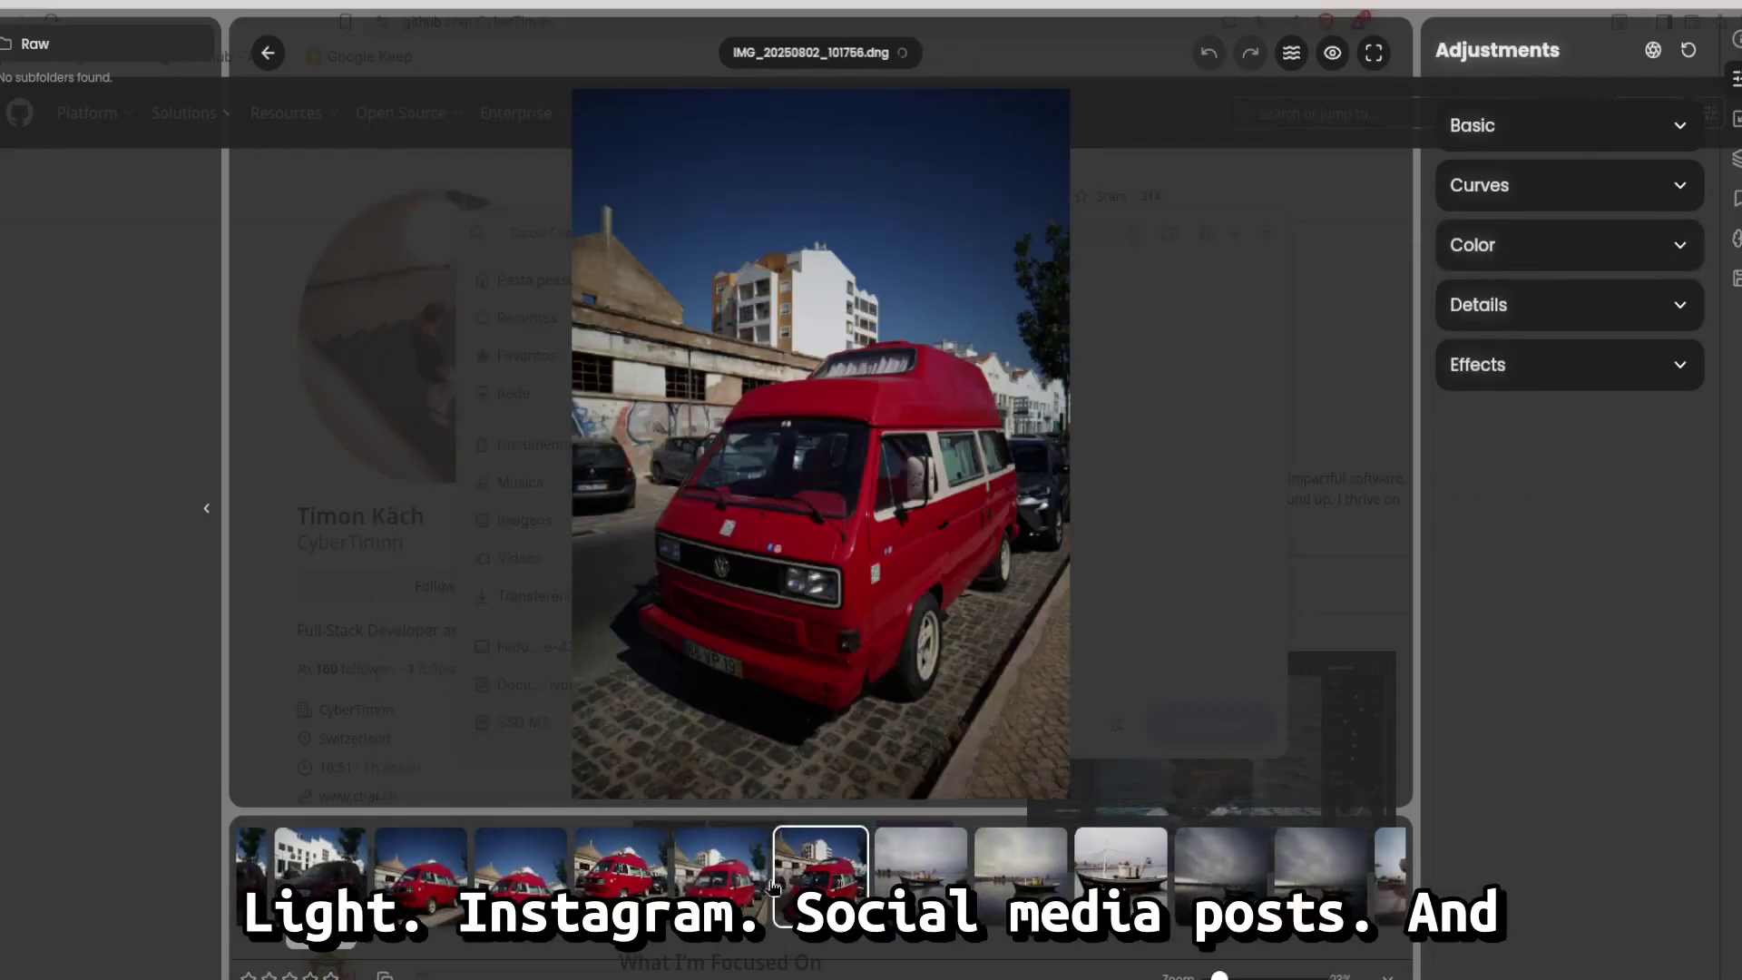
left_click(520, 871)
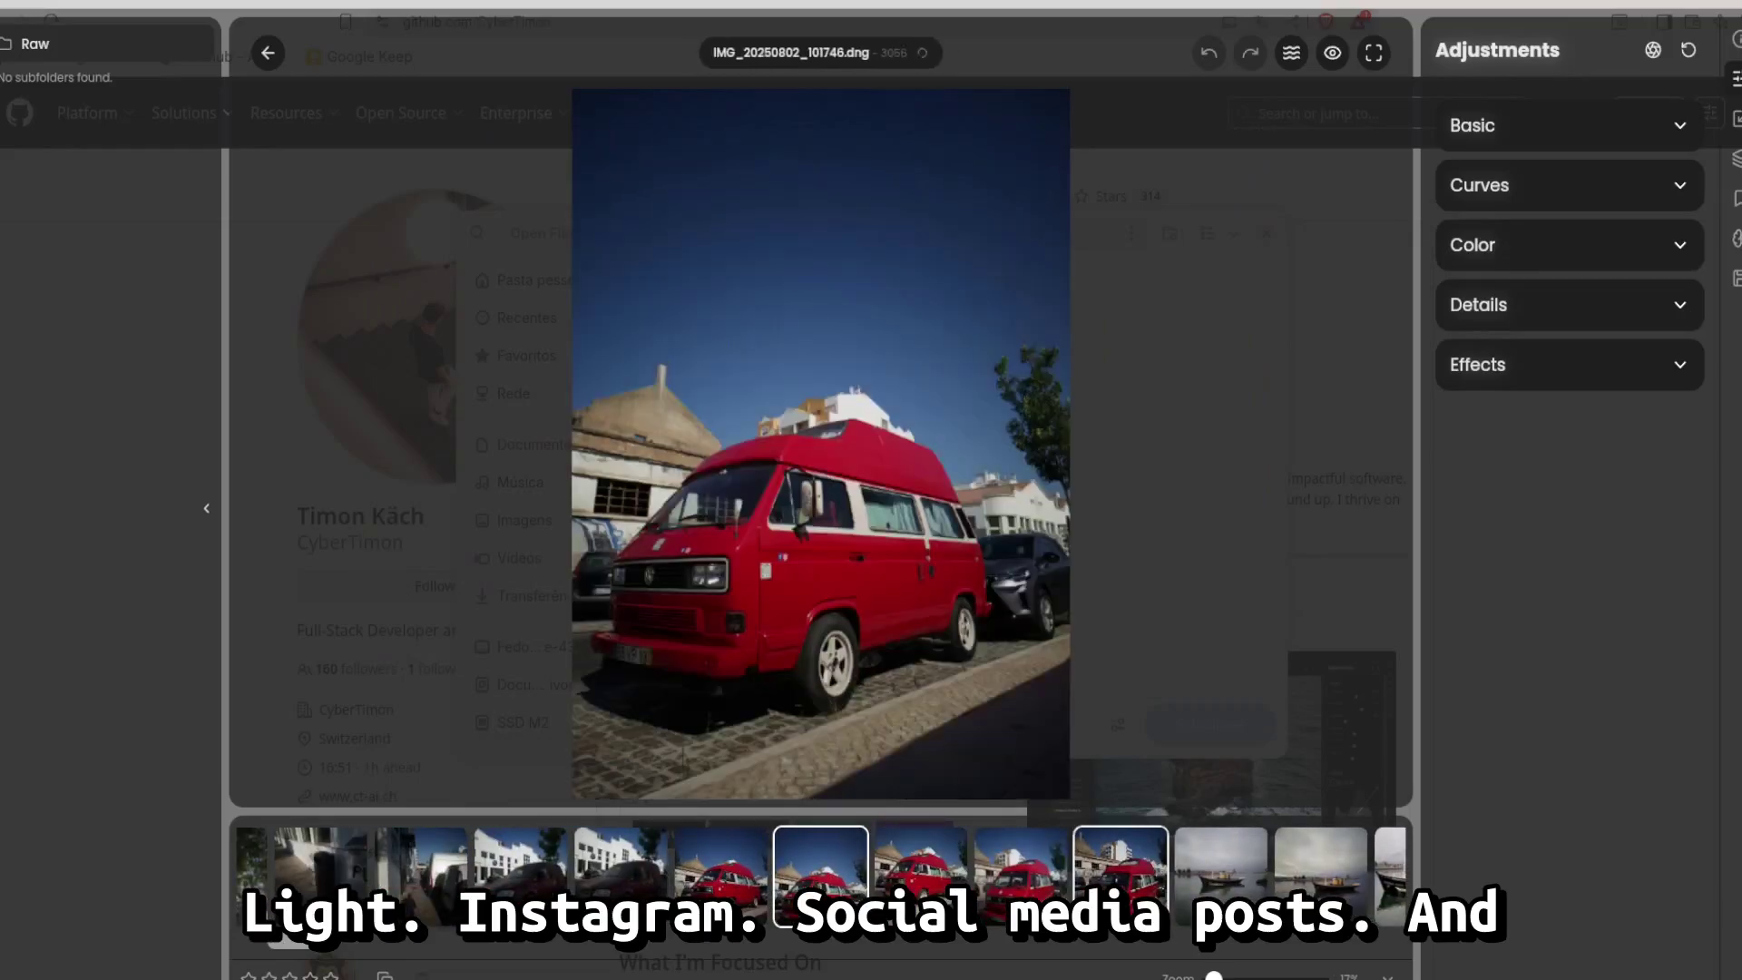
left_click(1106, 878)
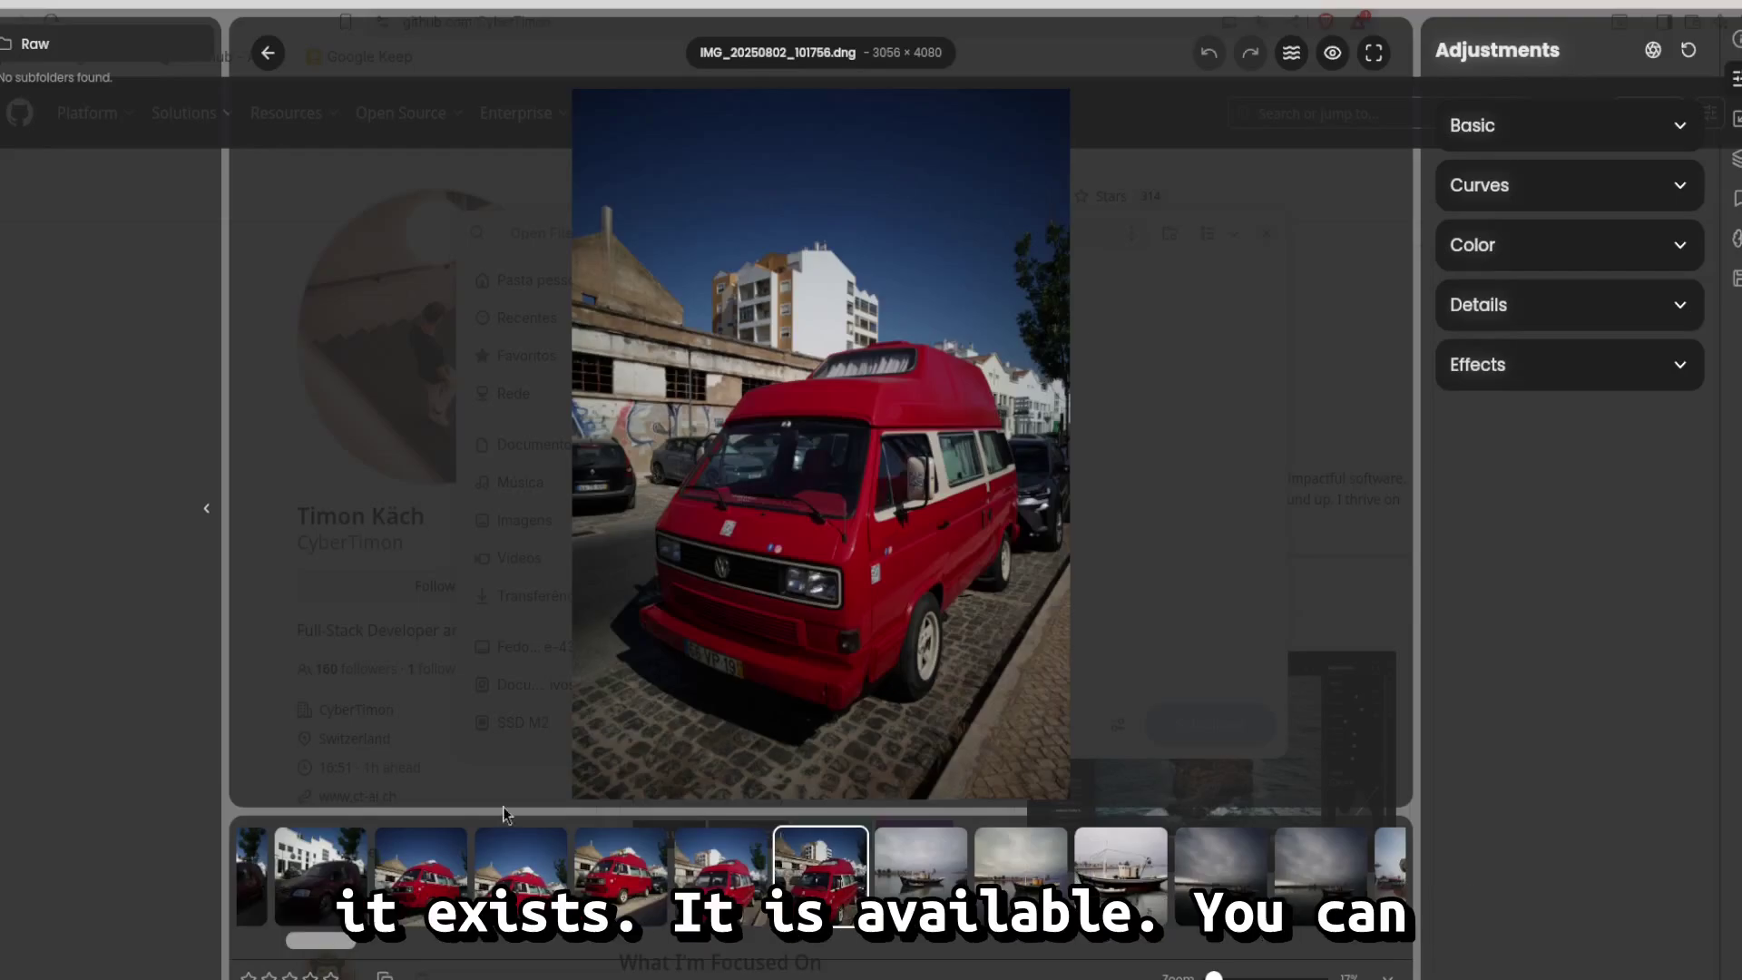
left_click(527, 848)
key("alt+Tab")
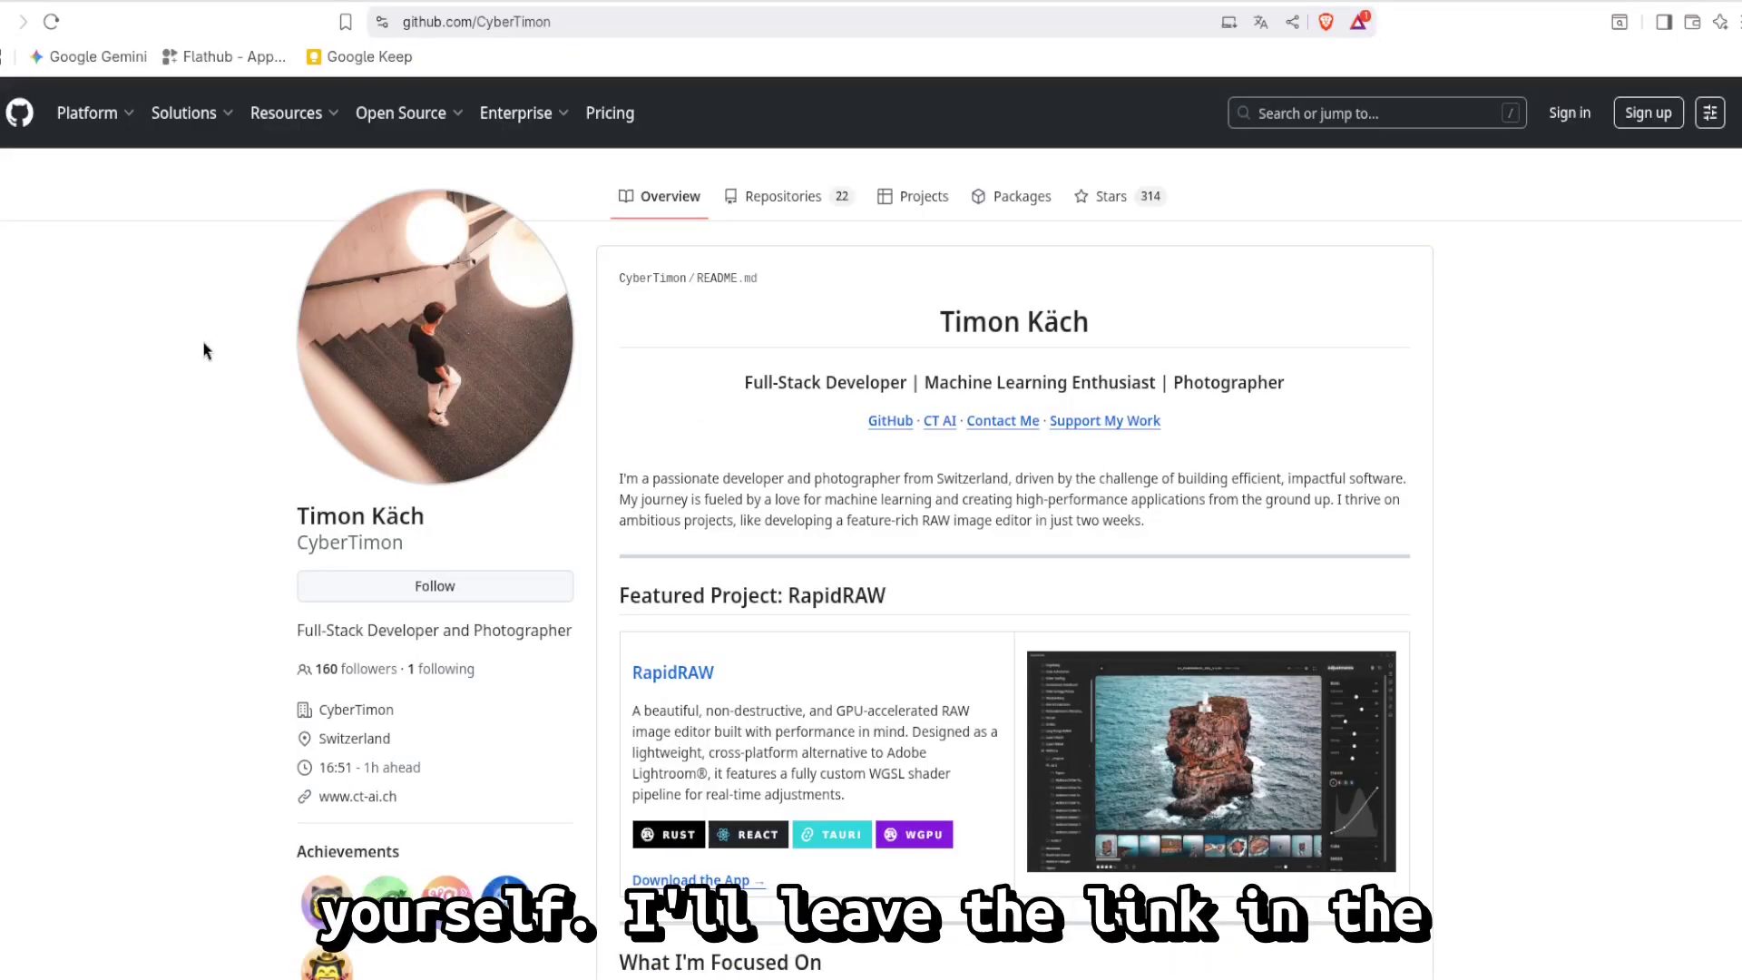
Step: Scroll the GitHub profile down to Featured Project: RapidRAW and back up
scroll(104, 371, "down", 2)
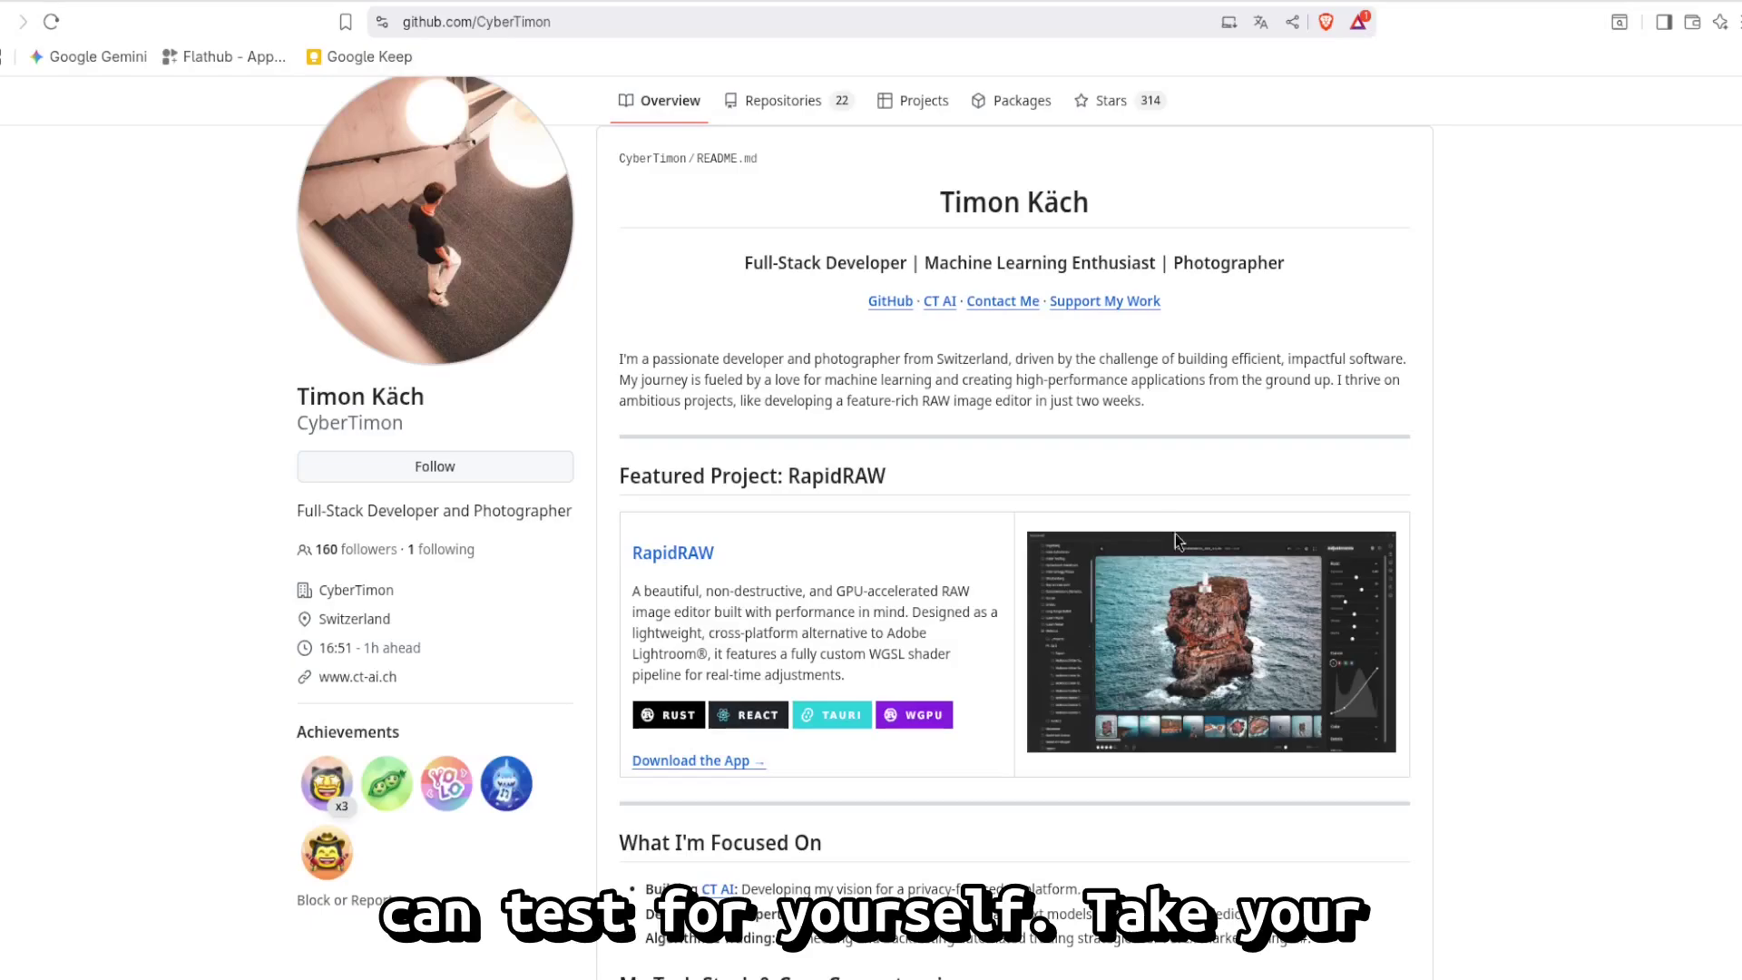
scroll(1224, 635, "down", 4)
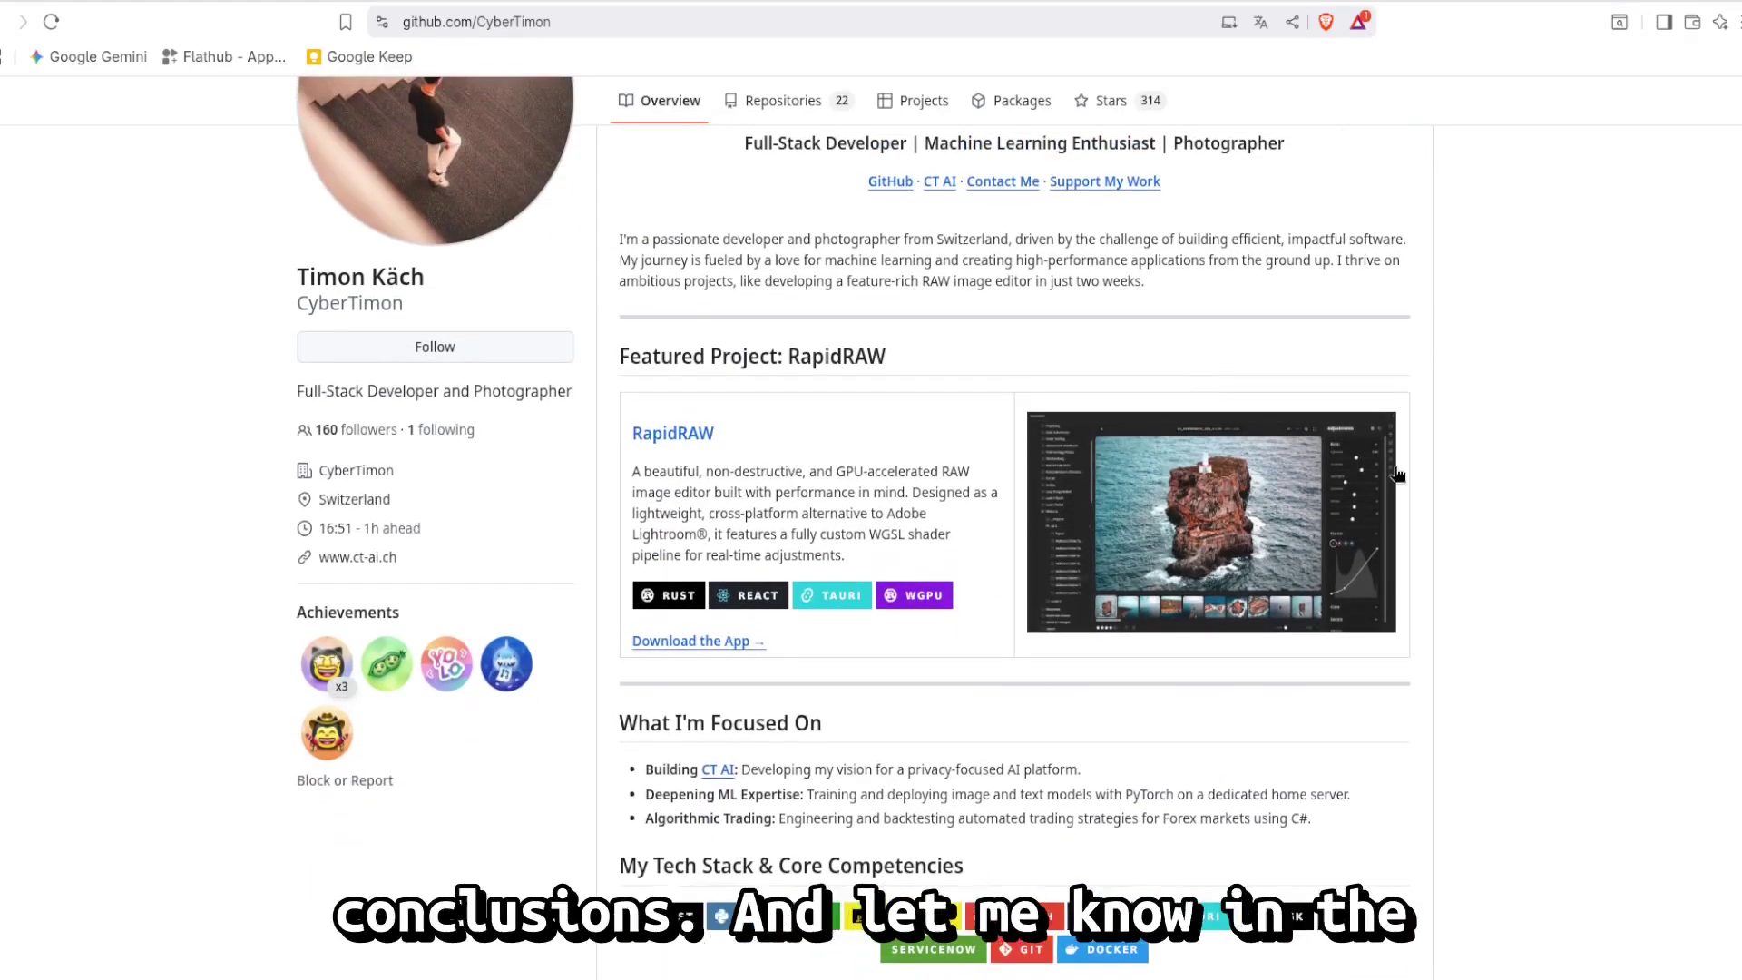
scroll(1388, 467, "up", 3)
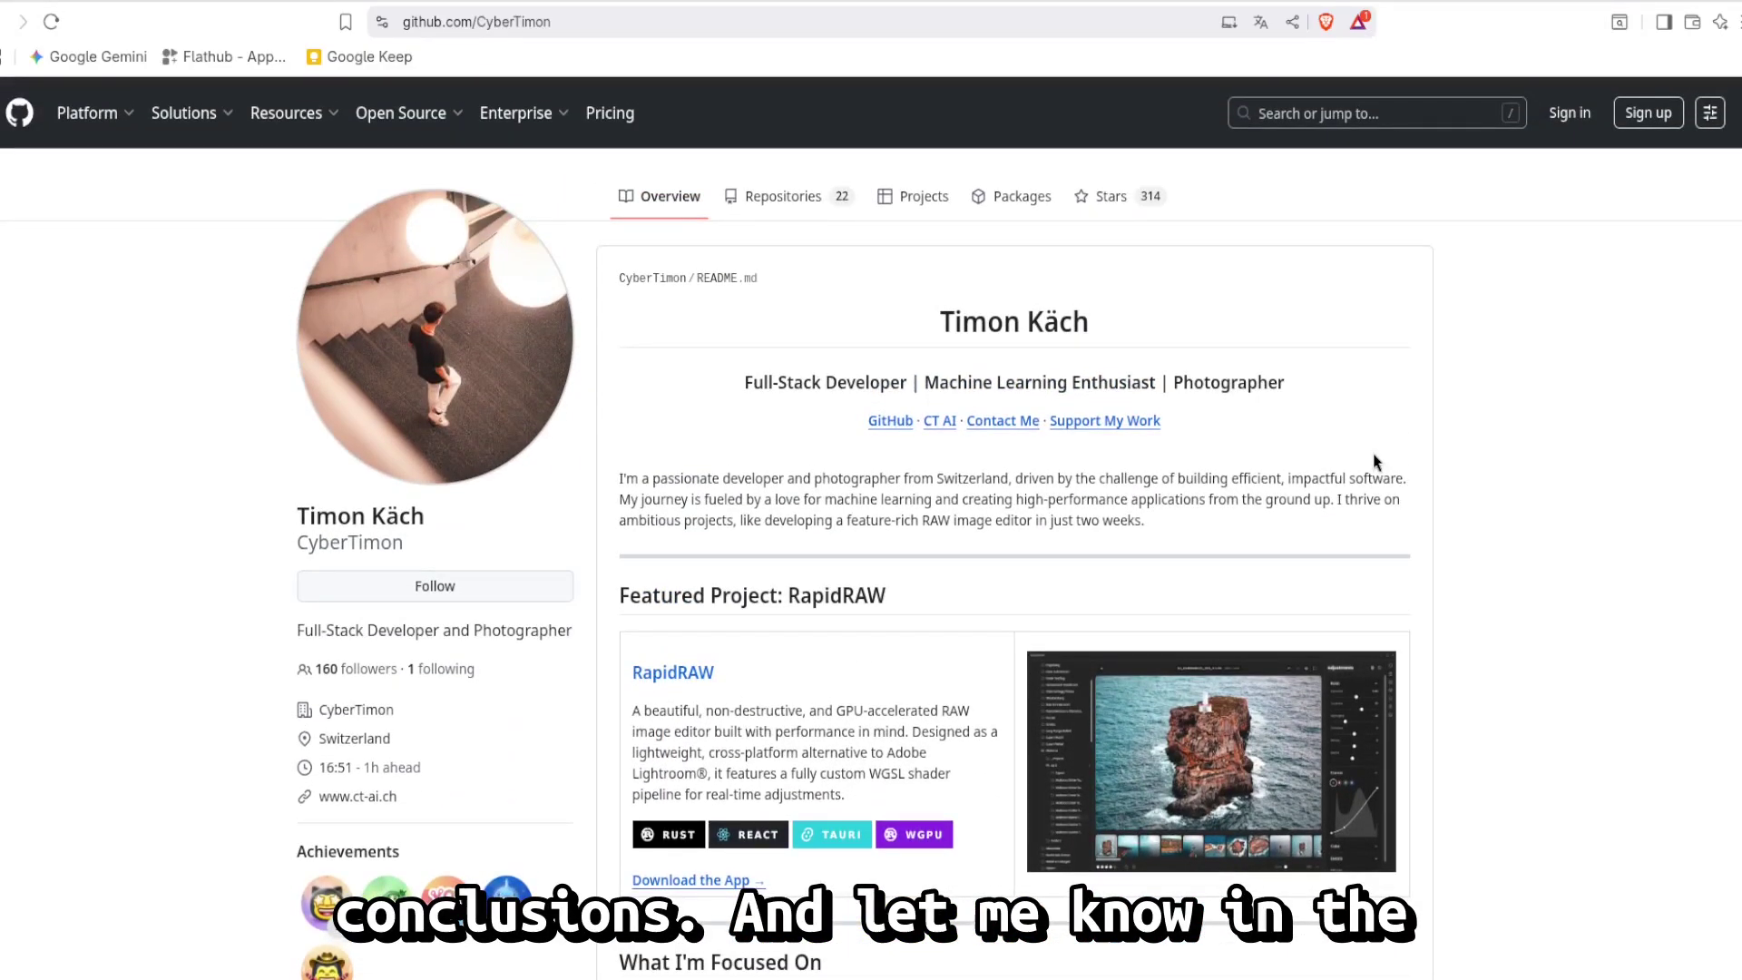